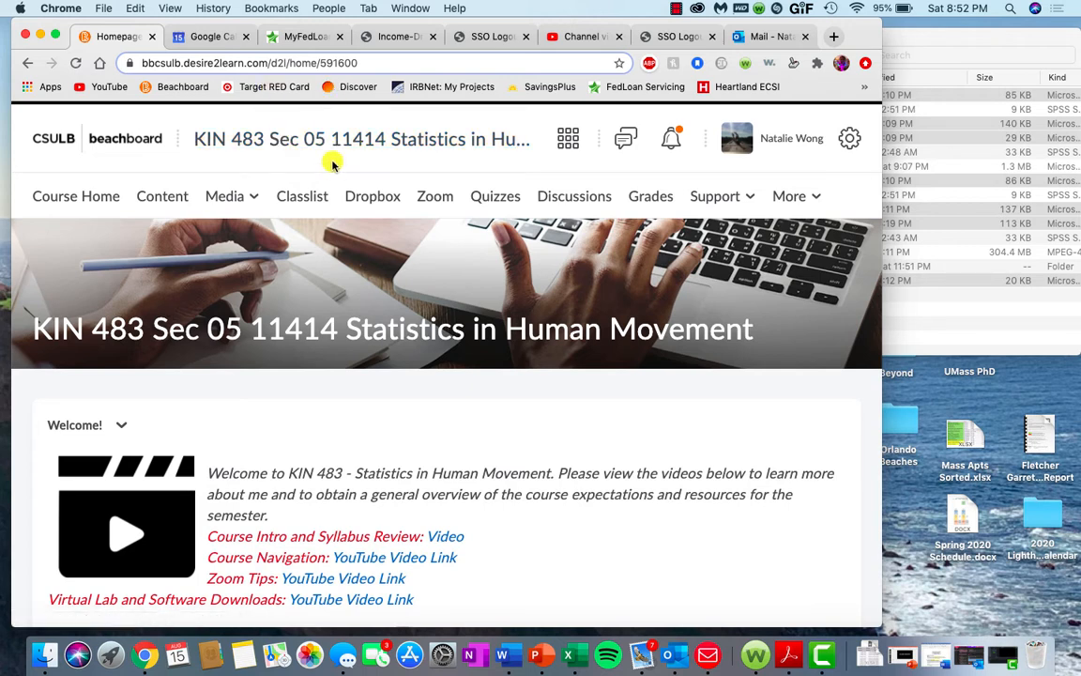
- Review the course home page's welcome video links, Getting Started checklist and calendar of upcoming due dates
scroll(357, 342, down, 3)
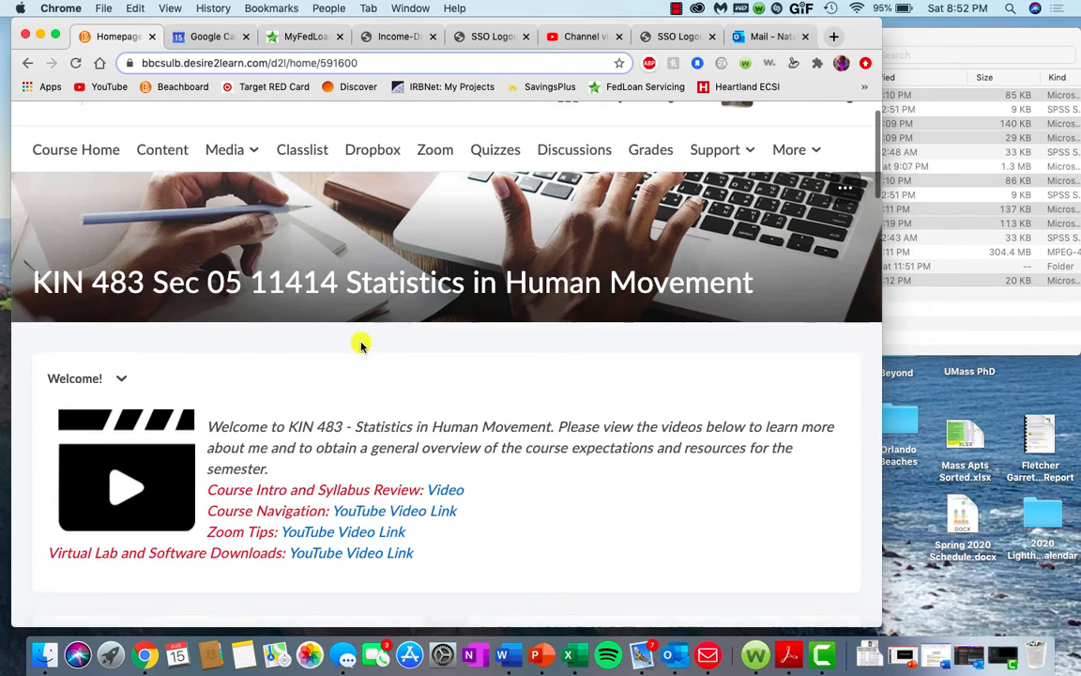
scroll(361, 344, down, 2)
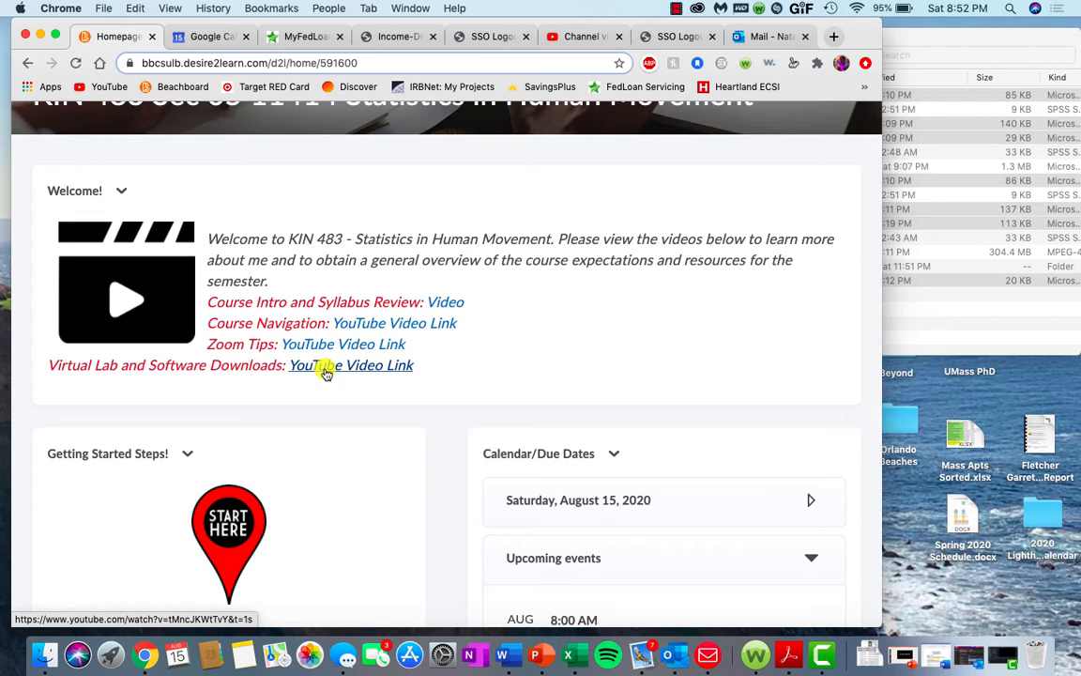
scroll(366, 399, down, 4)
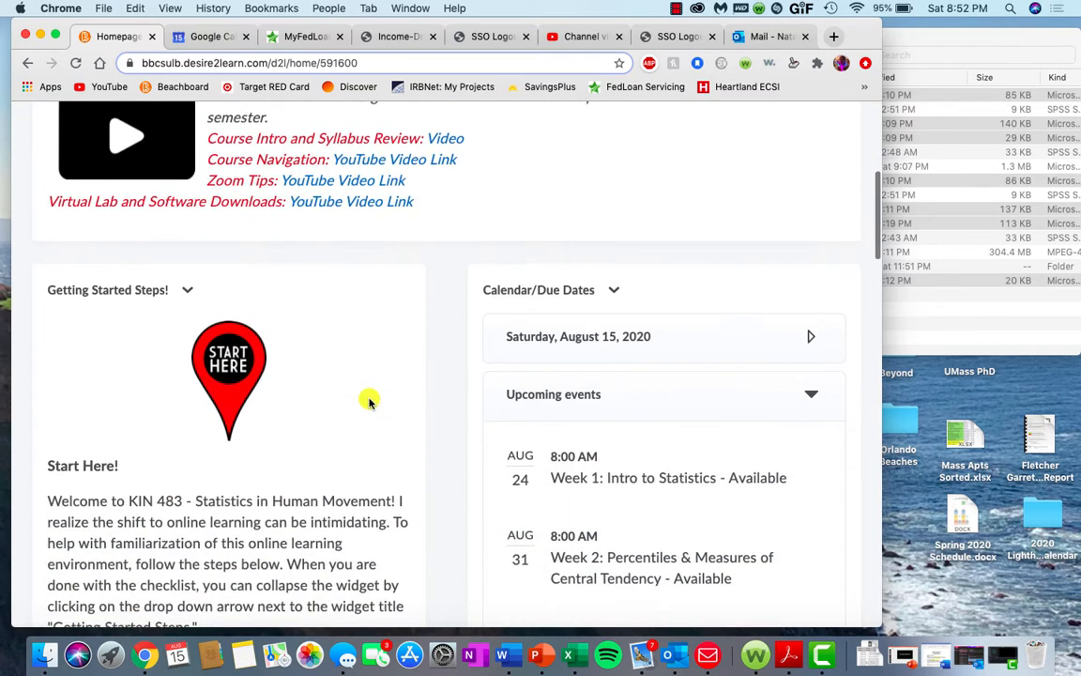
scroll(369, 402, down, 3)
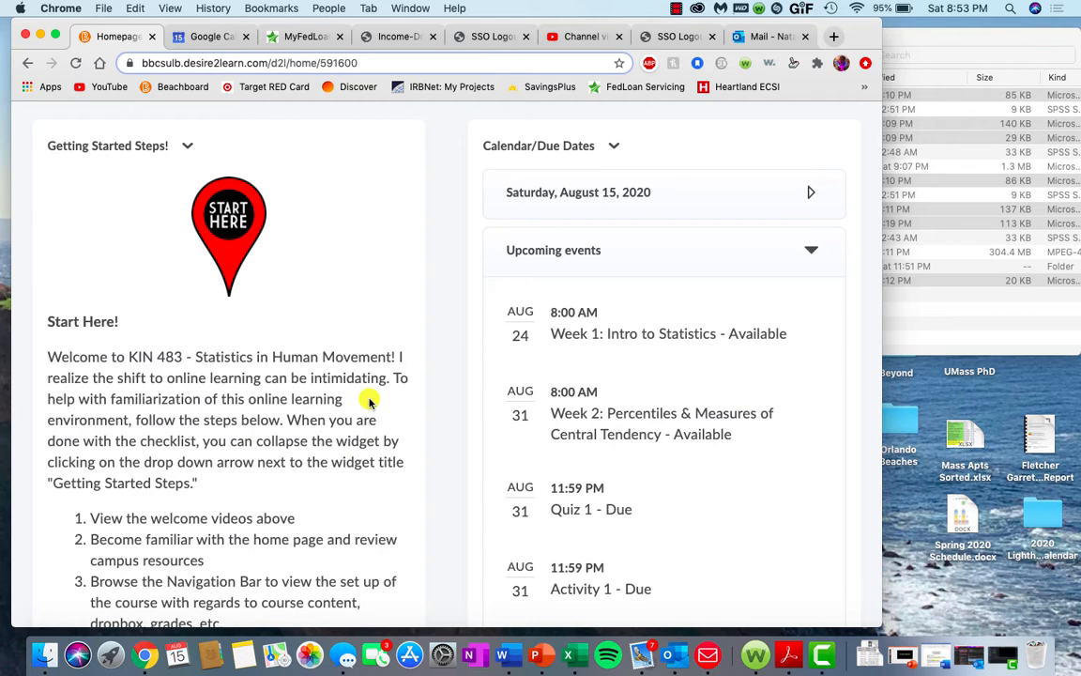
scroll(293, 448, down, 5)
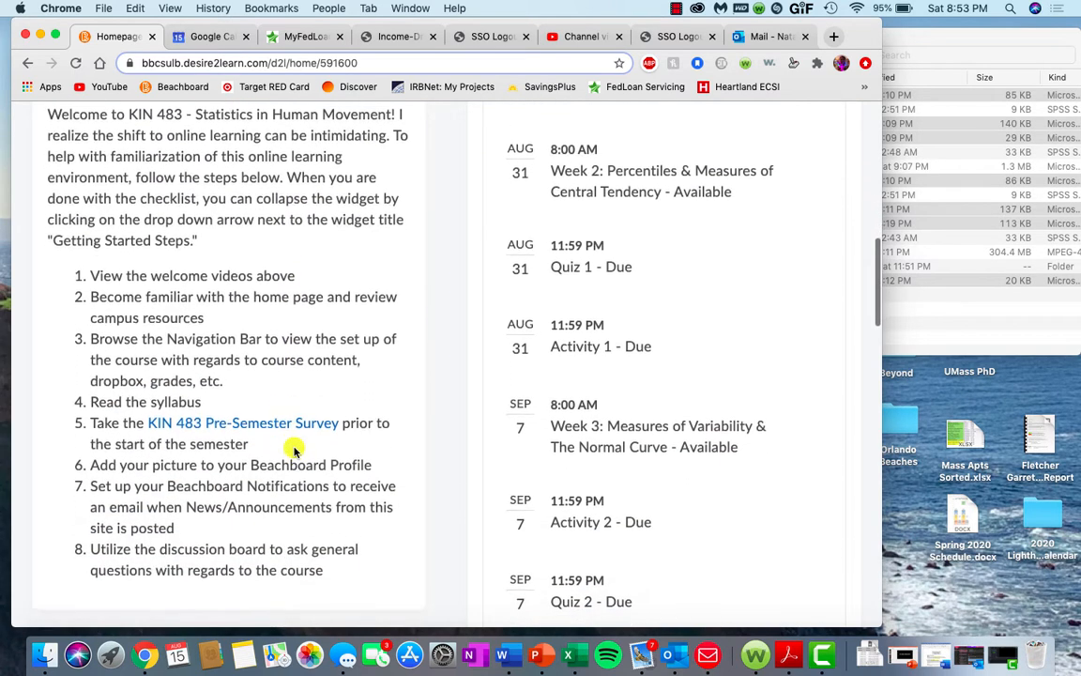
scroll(294, 449, down, 1)
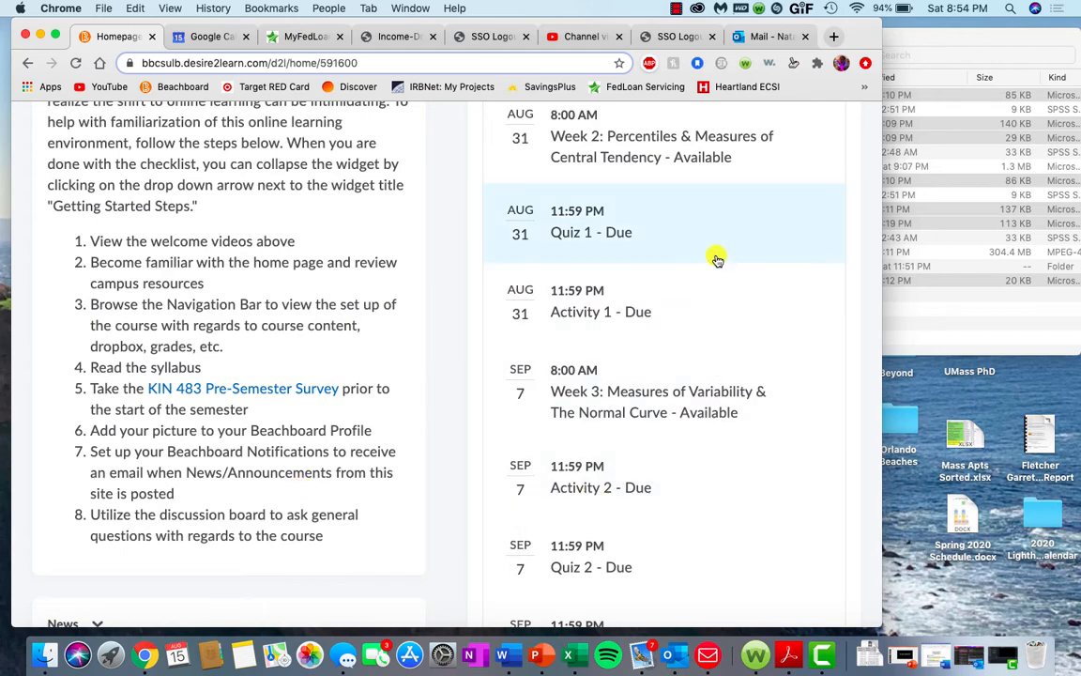
- Open the personal Notifications settings from the course home page
scroll(717, 260, up, 3)
scroll(717, 260, up, 10)
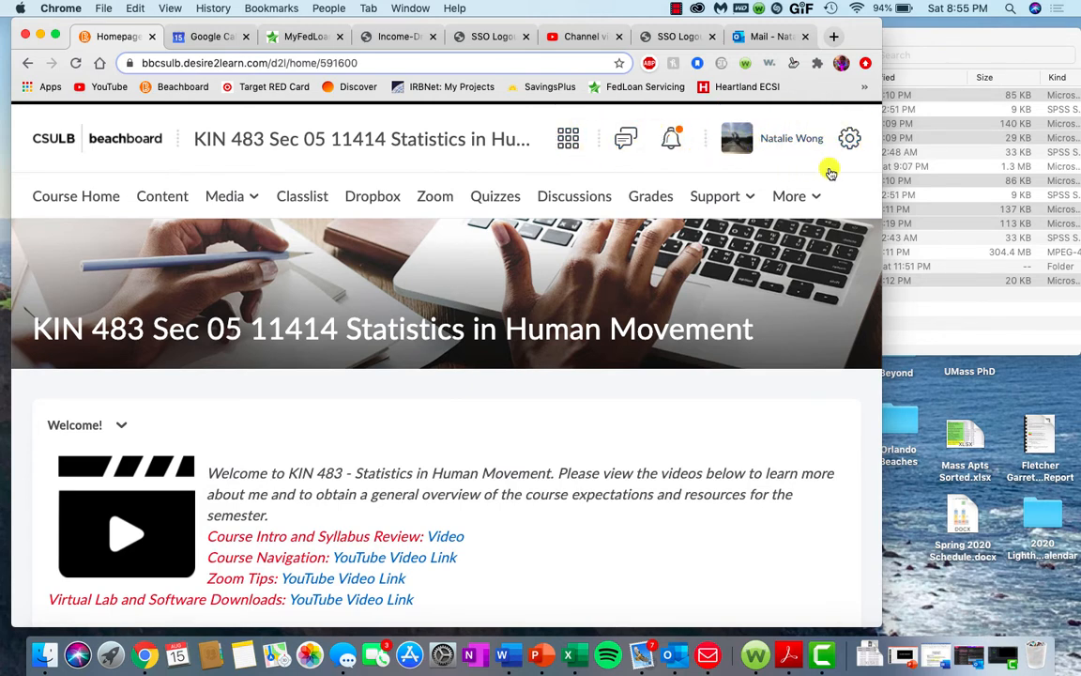
click(854, 140)
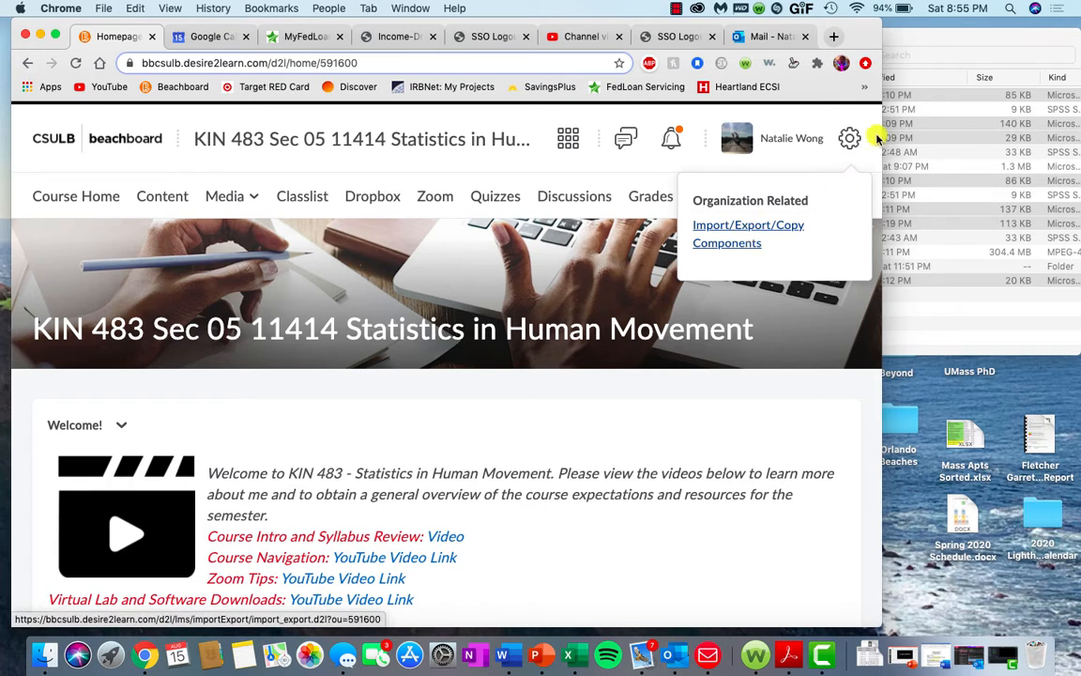
click(812, 140)
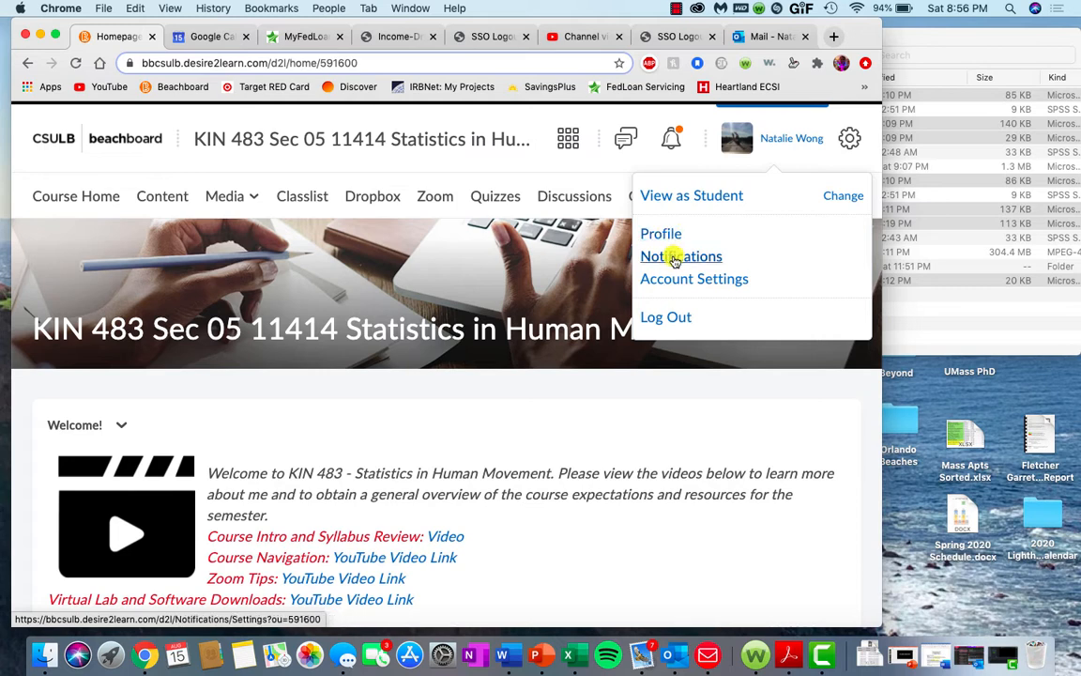
click(674, 257)
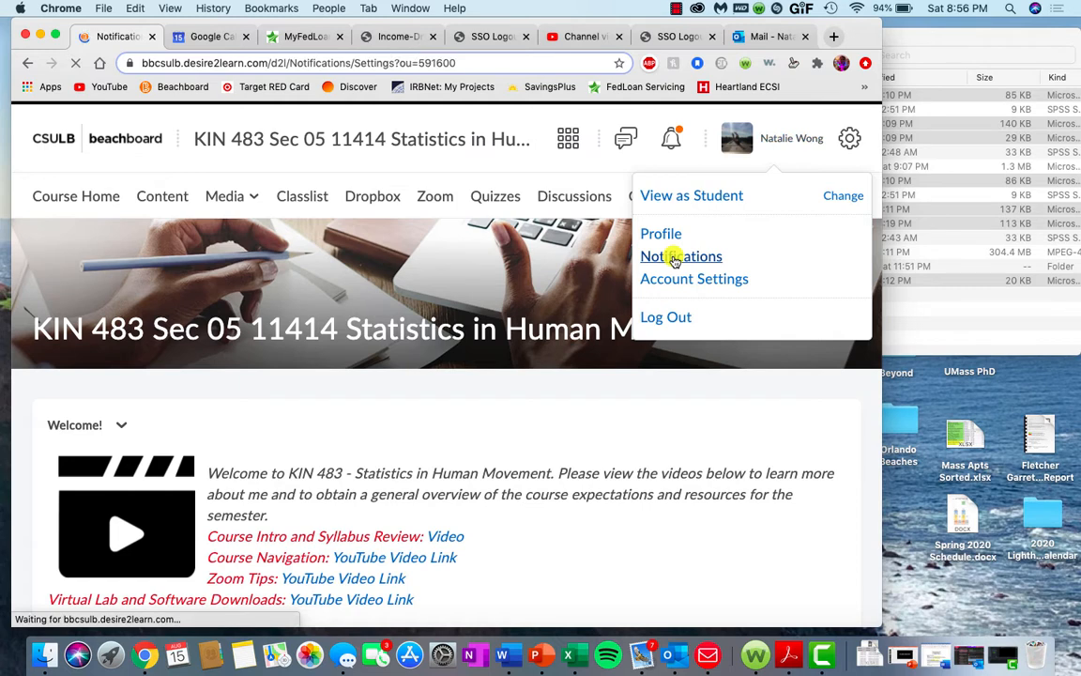
- Examine the contact methods for email and text messages and the Summary of Activity frequency setting
scroll(577, 330, down, 5)
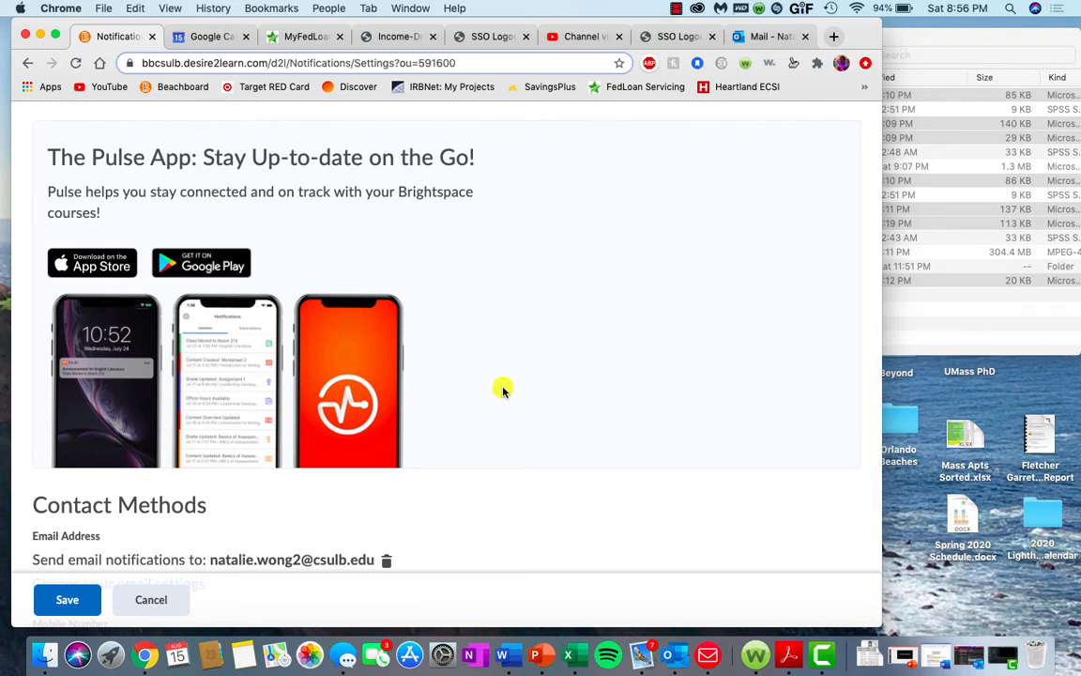
scroll(502, 389, down, 3)
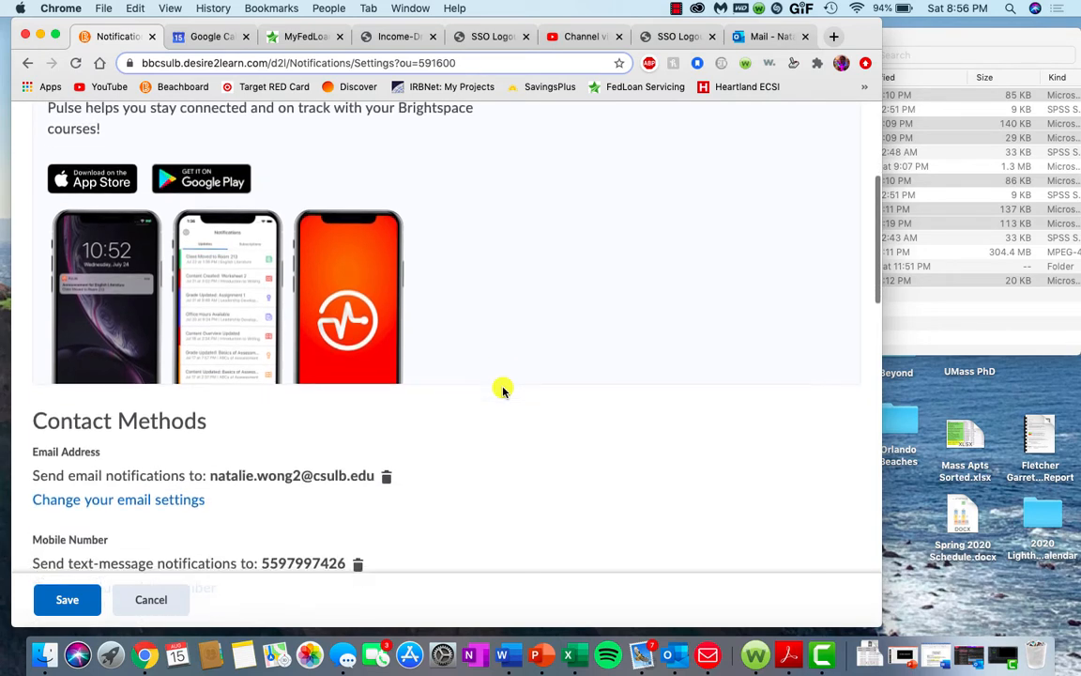
scroll(502, 390, down, 1)
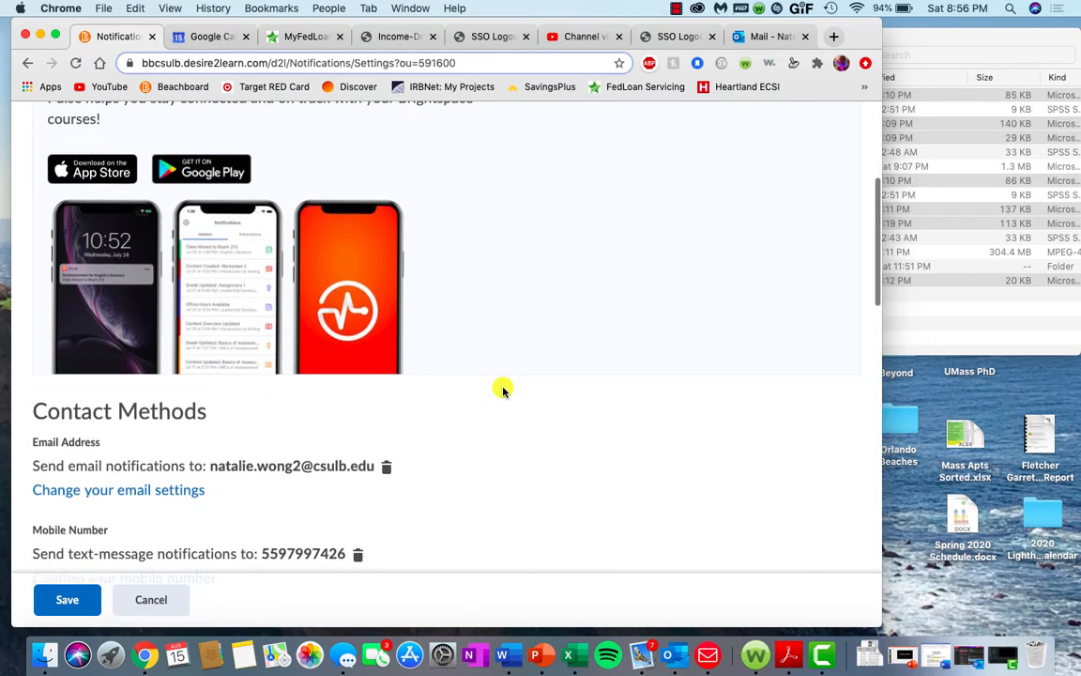
scroll(502, 389, down, 2)
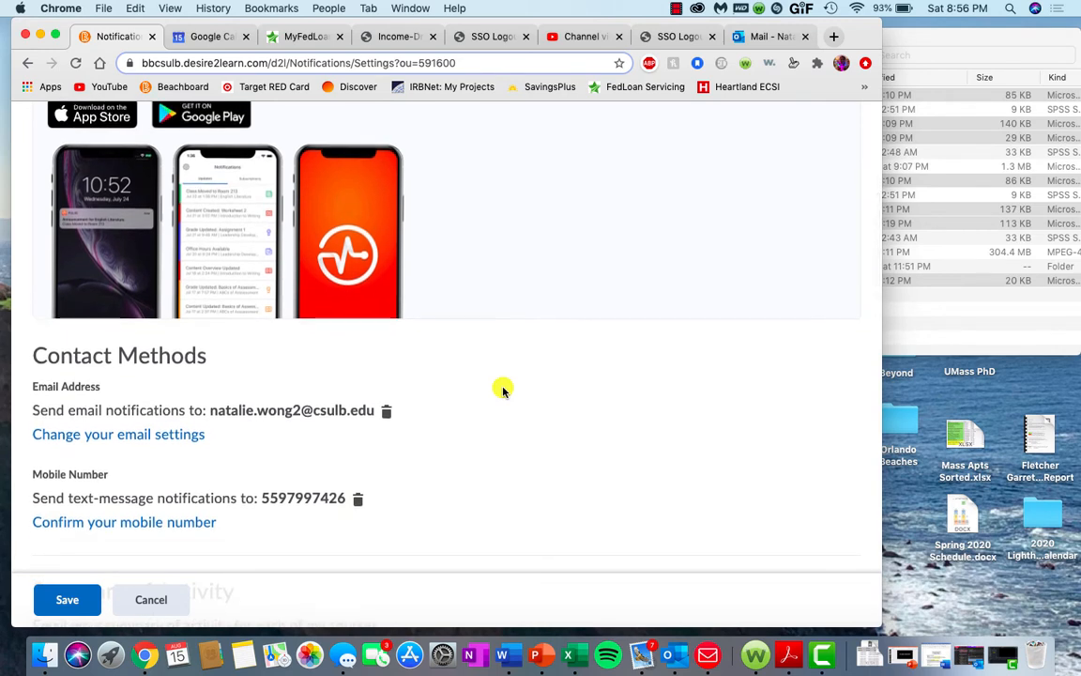
scroll(502, 389, down, 1)
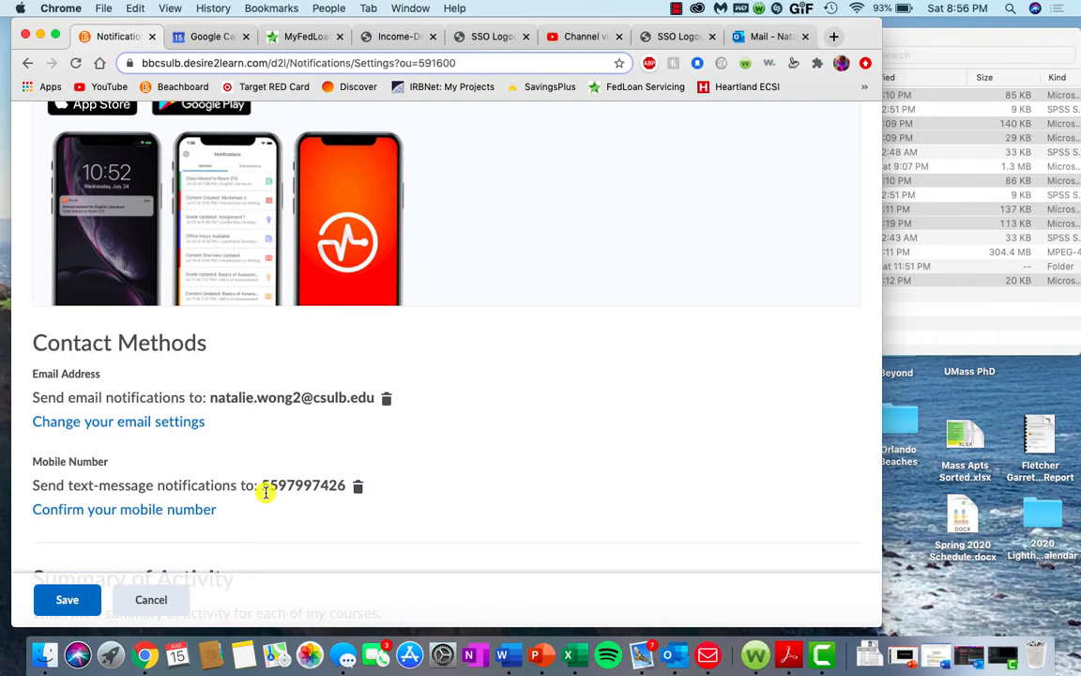
scroll(266, 491, down, 5)
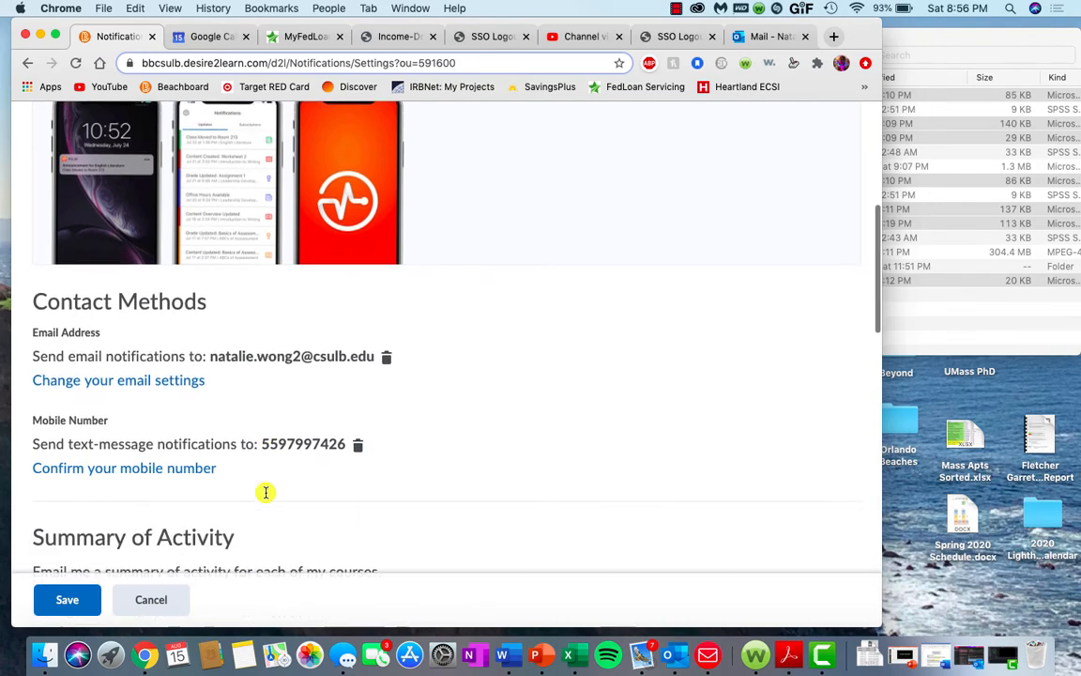
scroll(265, 494, down, 3)
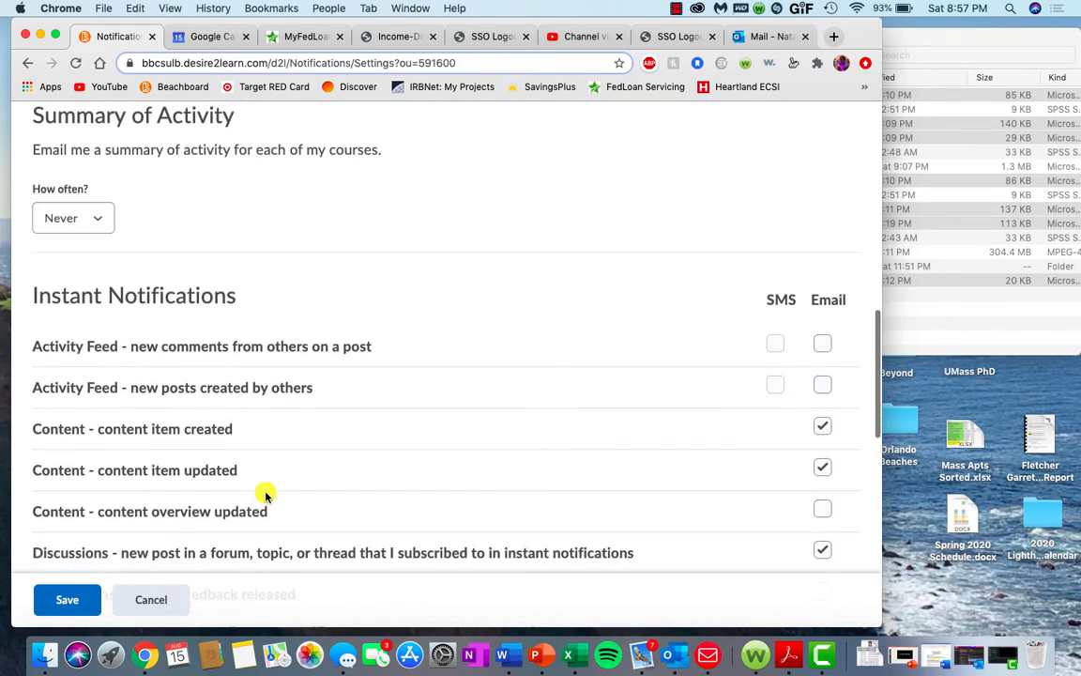
scroll(266, 495, up, 2)
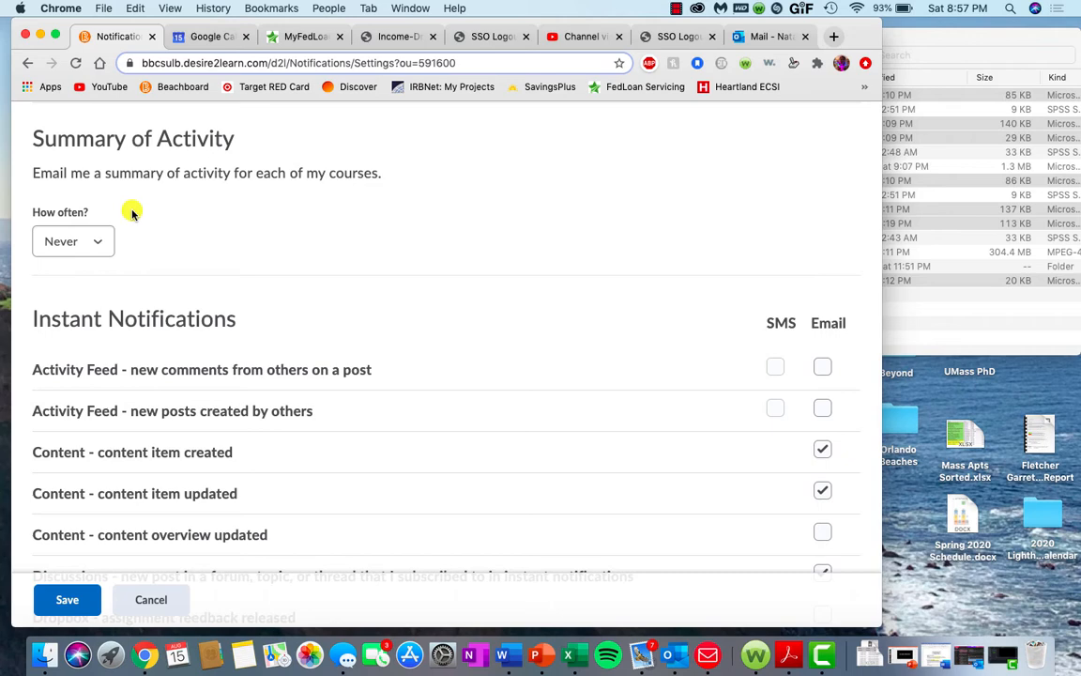
scroll(297, 330, down, 1)
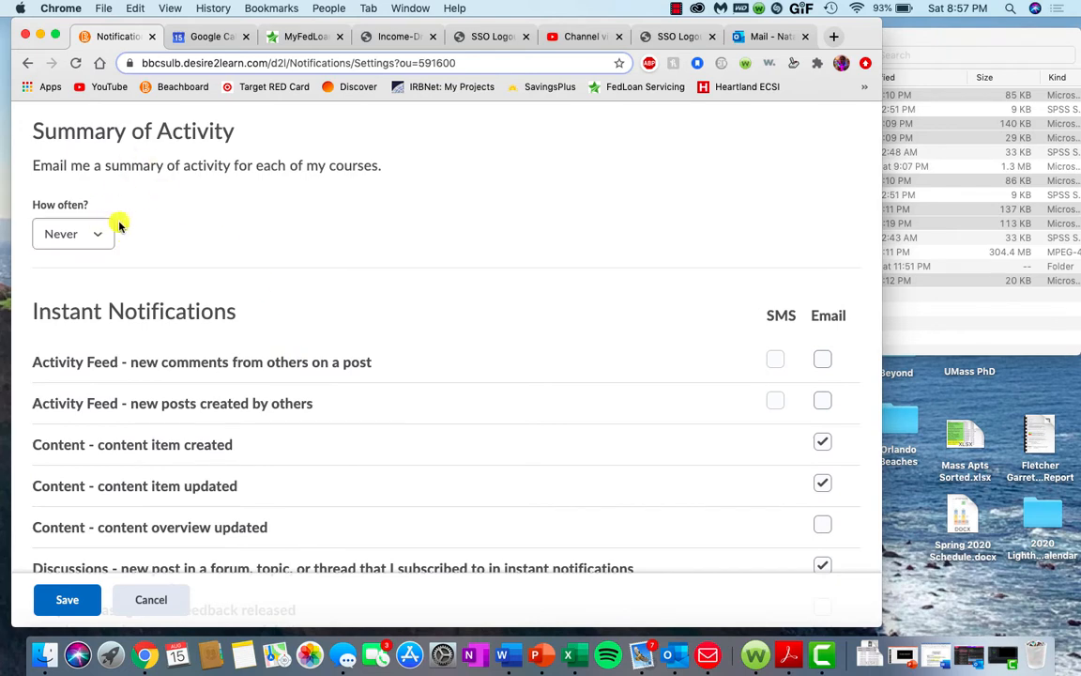
- Examine the SMS and email options under Instant Notifications, the Customize Notifications options and the course exclusions
scroll(395, 210, down, 5)
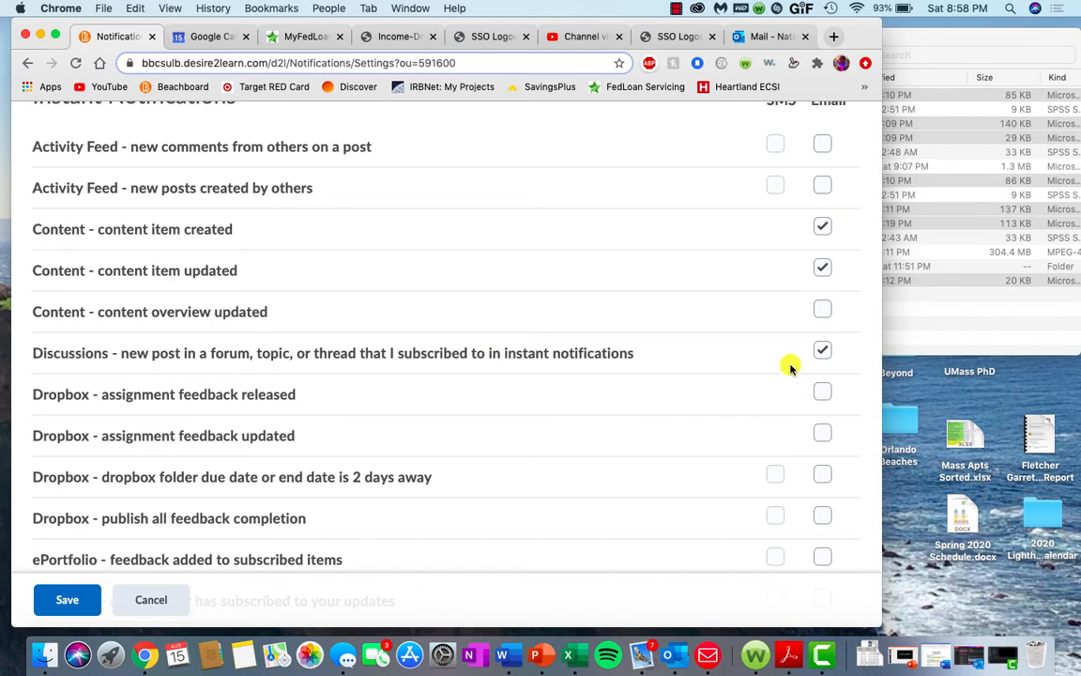
scroll(733, 378, down, 1)
scroll(734, 378, down, 5)
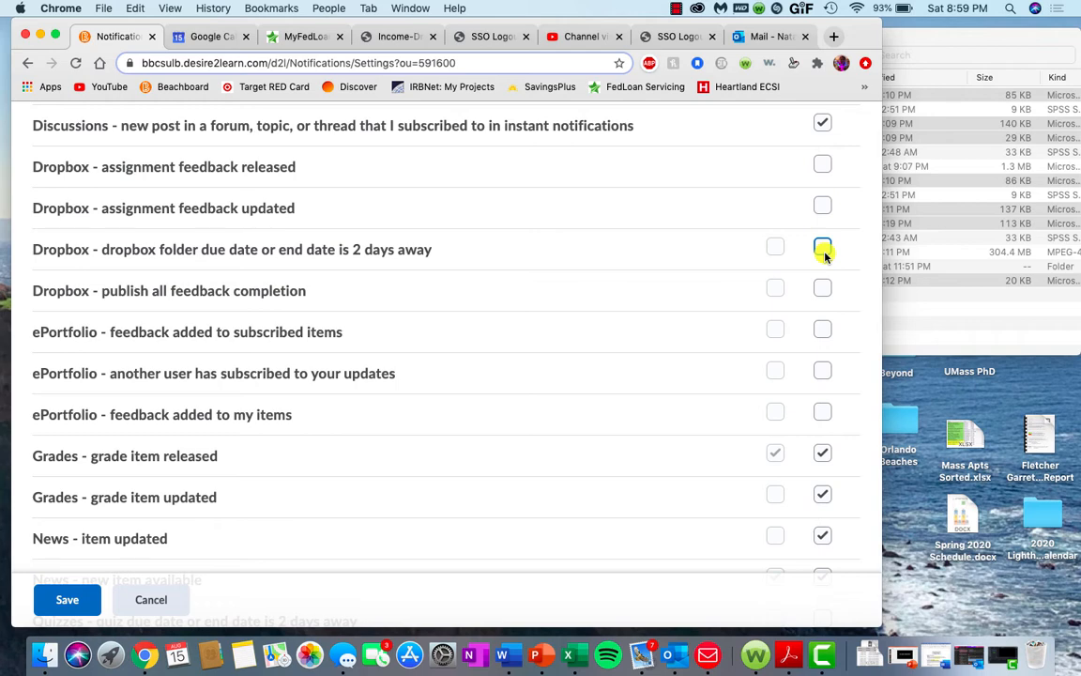
scroll(824, 252, down, 5)
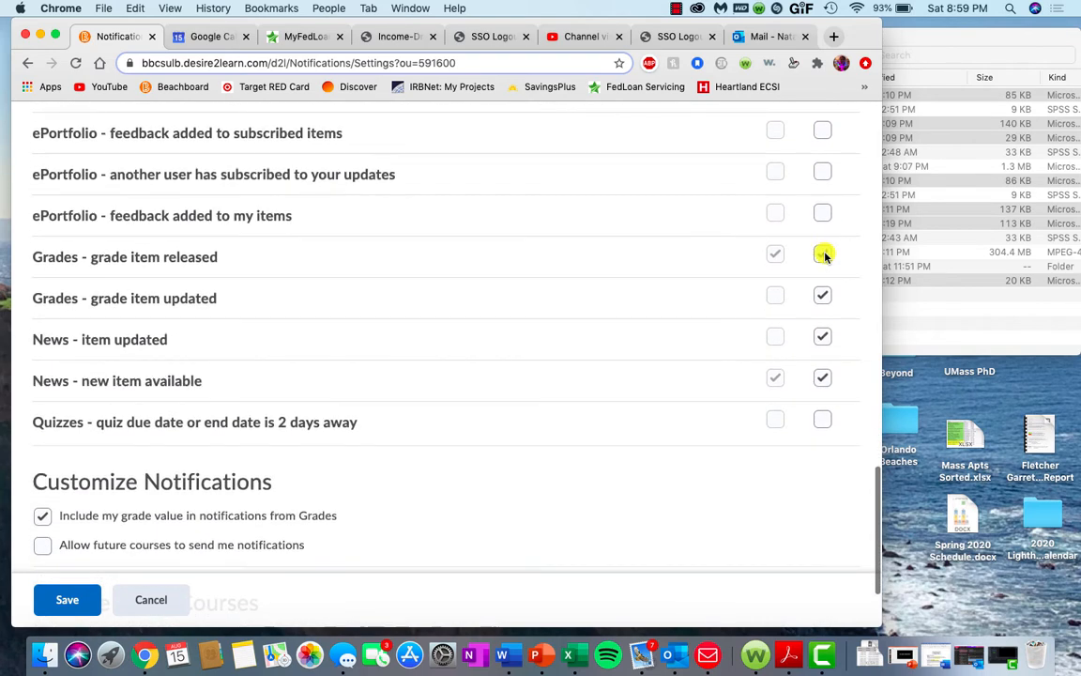
click(822, 251)
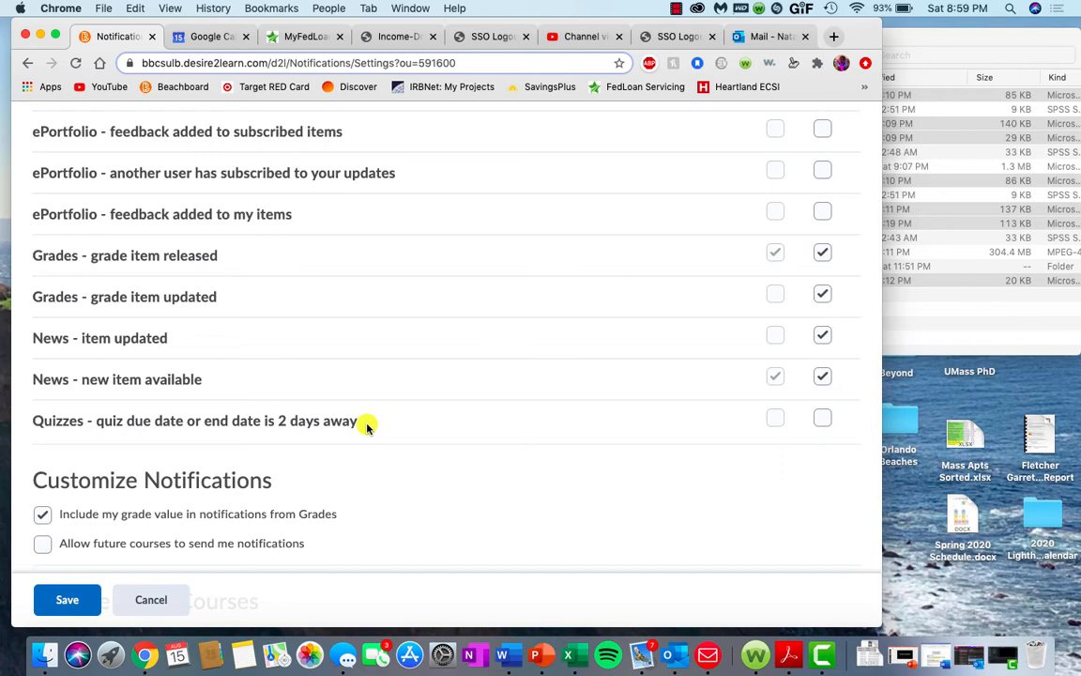
scroll(366, 426, down, 3)
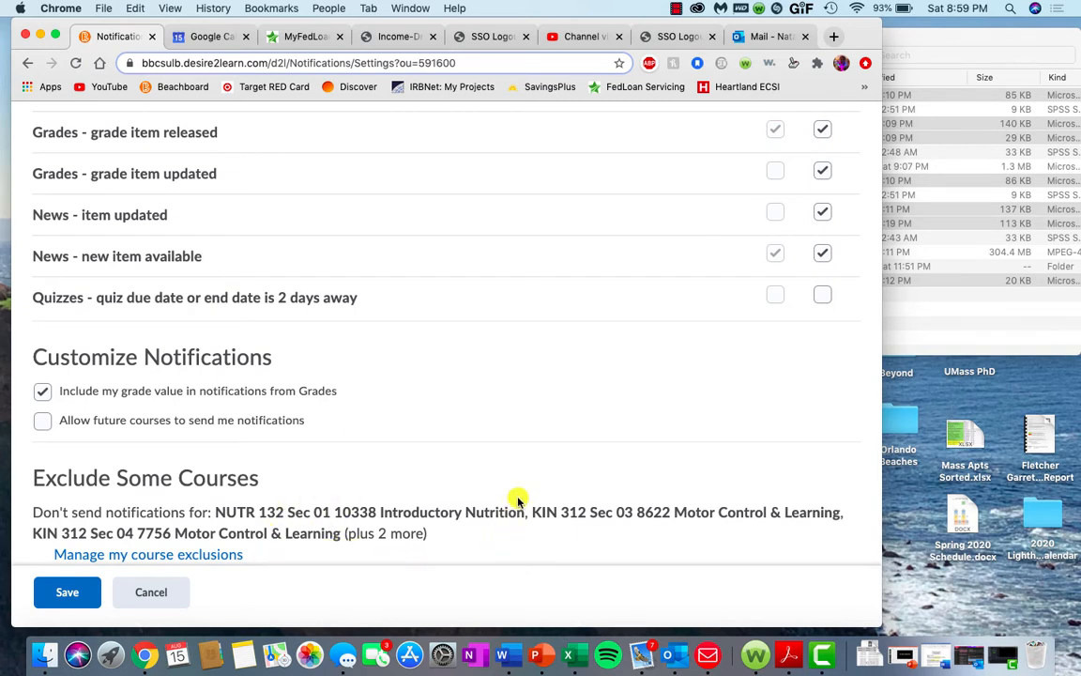
scroll(514, 462, up, 5)
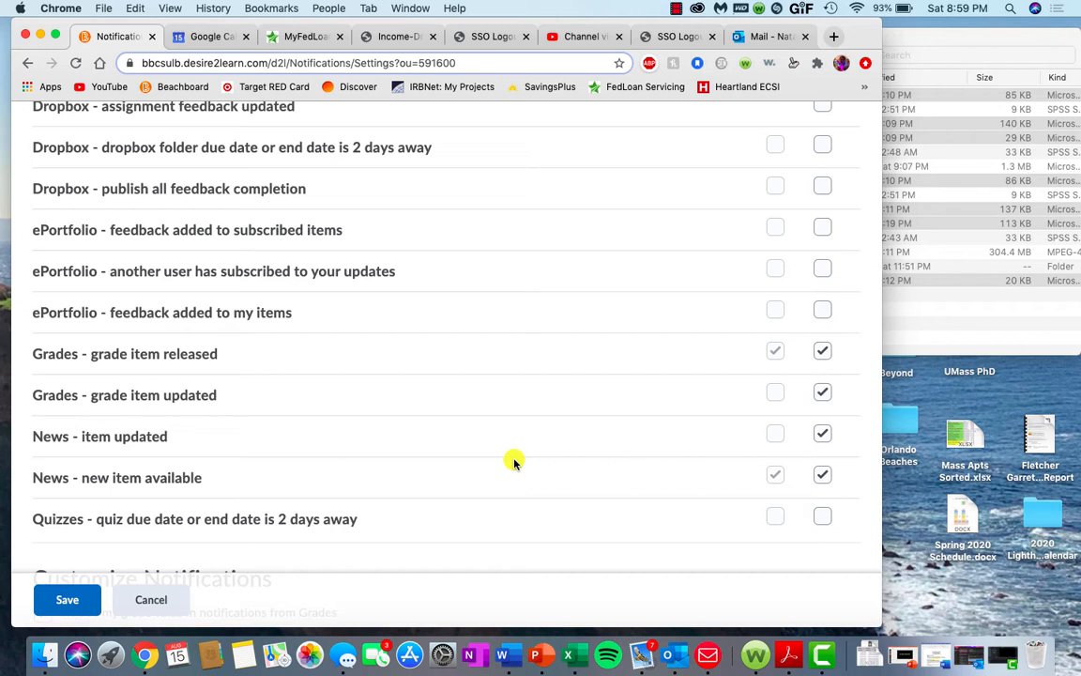
scroll(514, 462, down, 5)
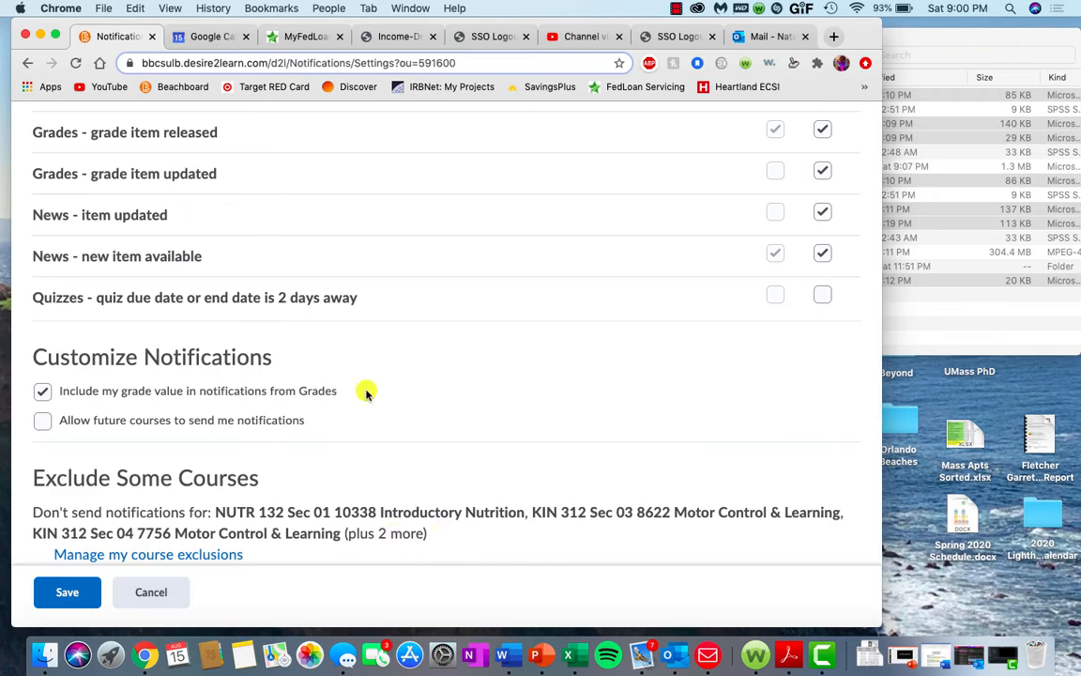
- Save the notification settings
scroll(562, 220, up, 12)
scroll(562, 219, up, 3)
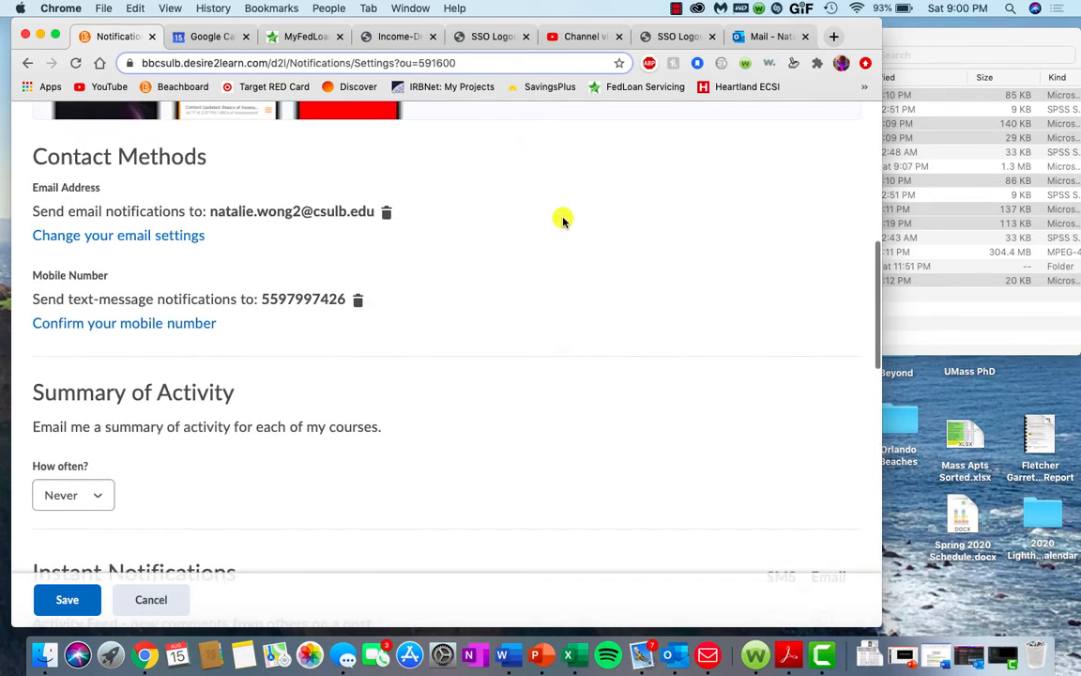
scroll(562, 220, up, 5)
scroll(562, 220, up, 3)
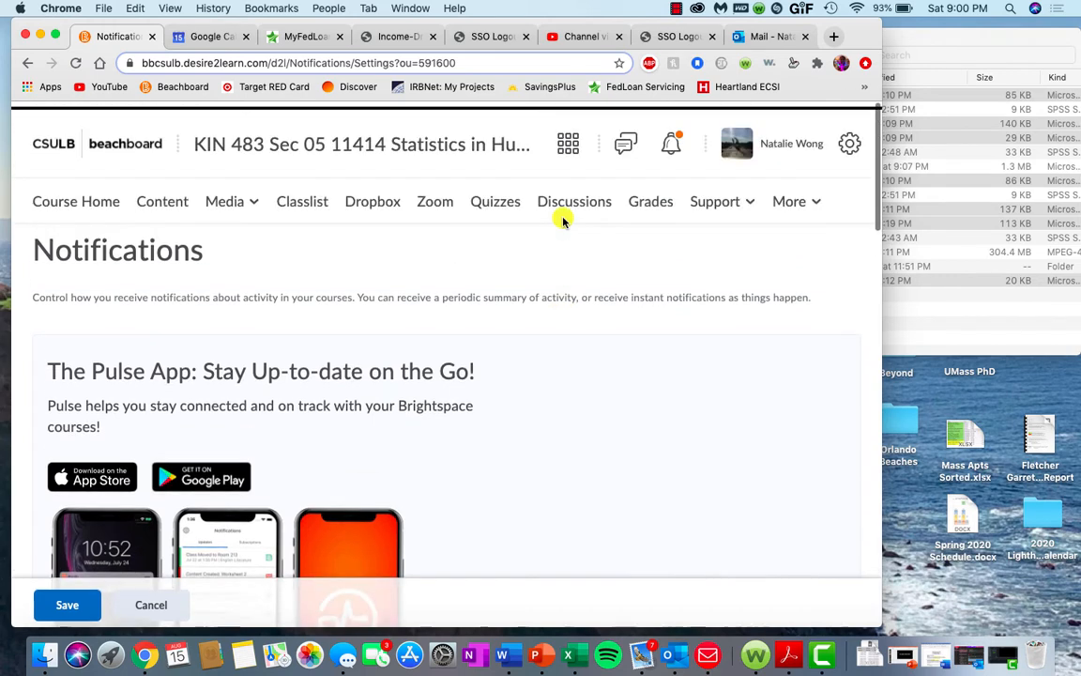
click(75, 601)
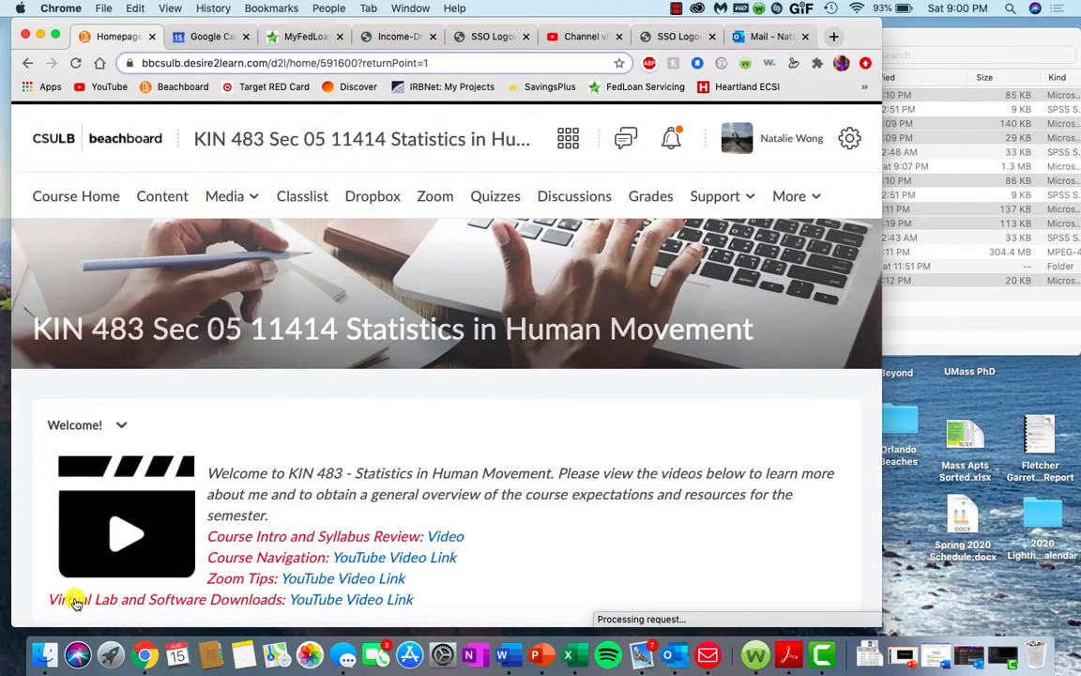
- Open Account Settings and check the continent, time zone and online status settings
click(798, 150)
click(708, 280)
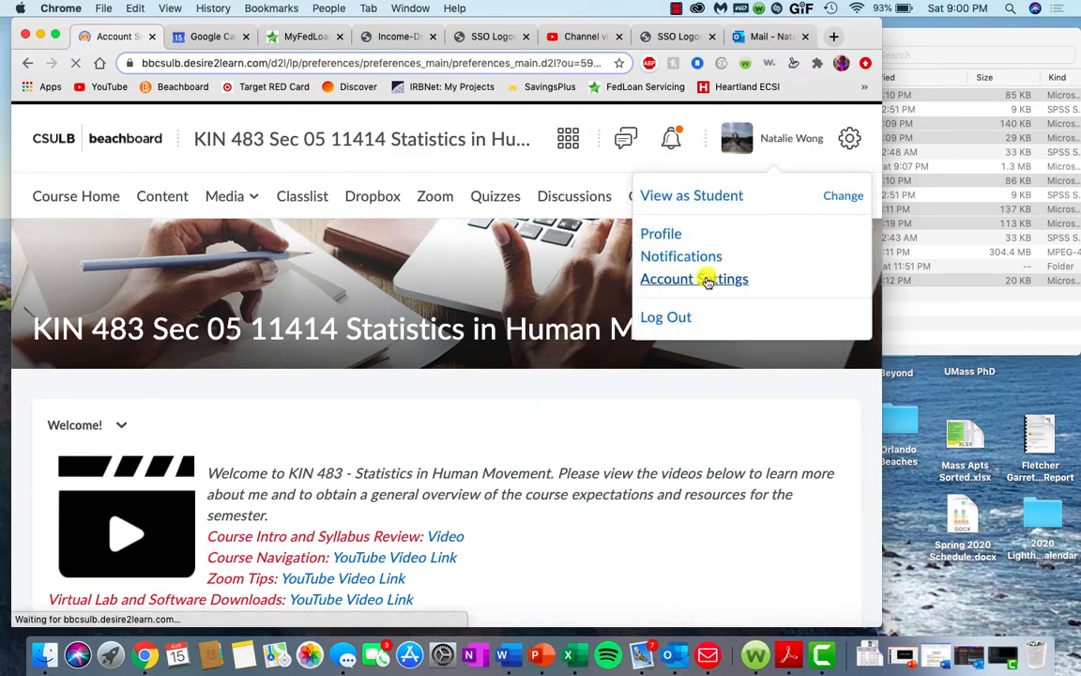
scroll(565, 372, down, 10)
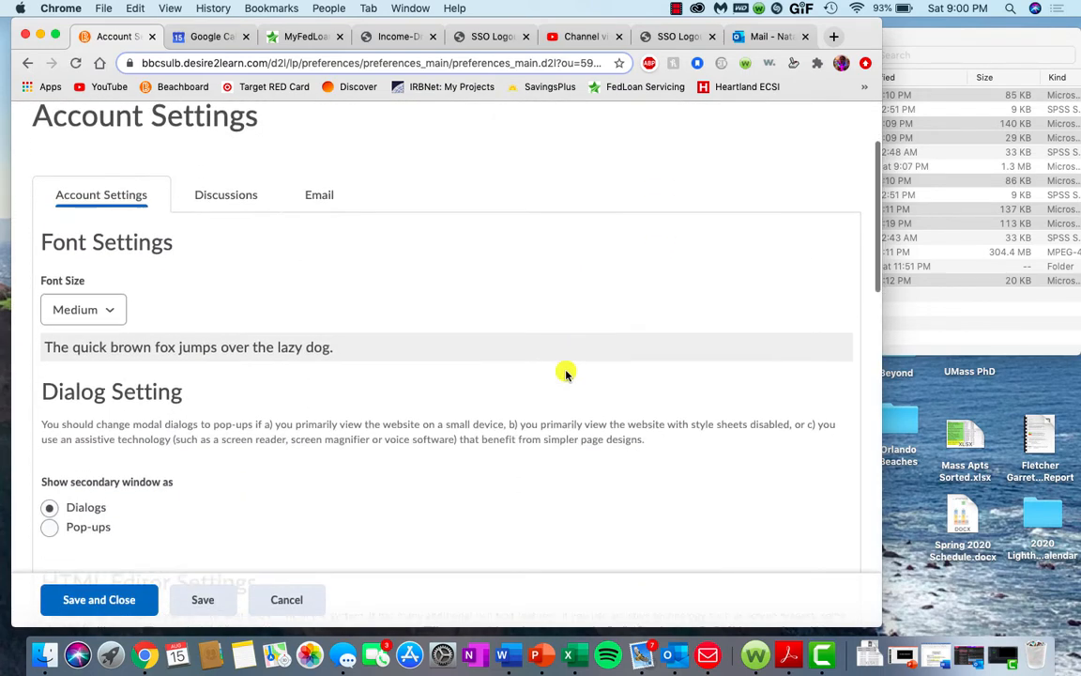
scroll(565, 373, down, 4)
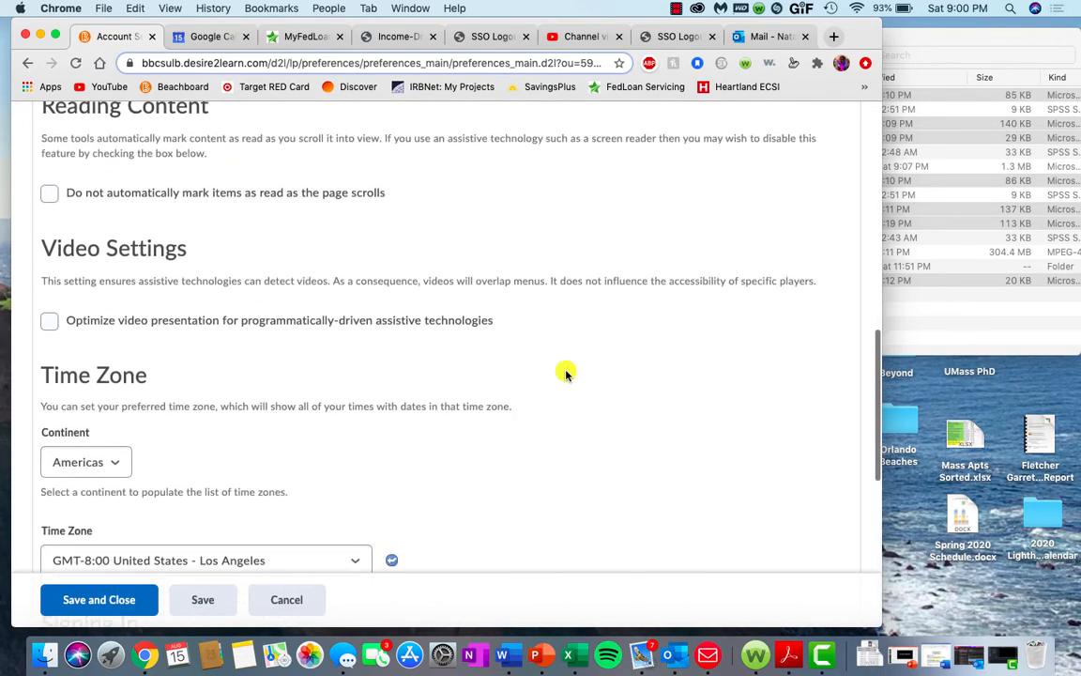
scroll(565, 373, up, 1)
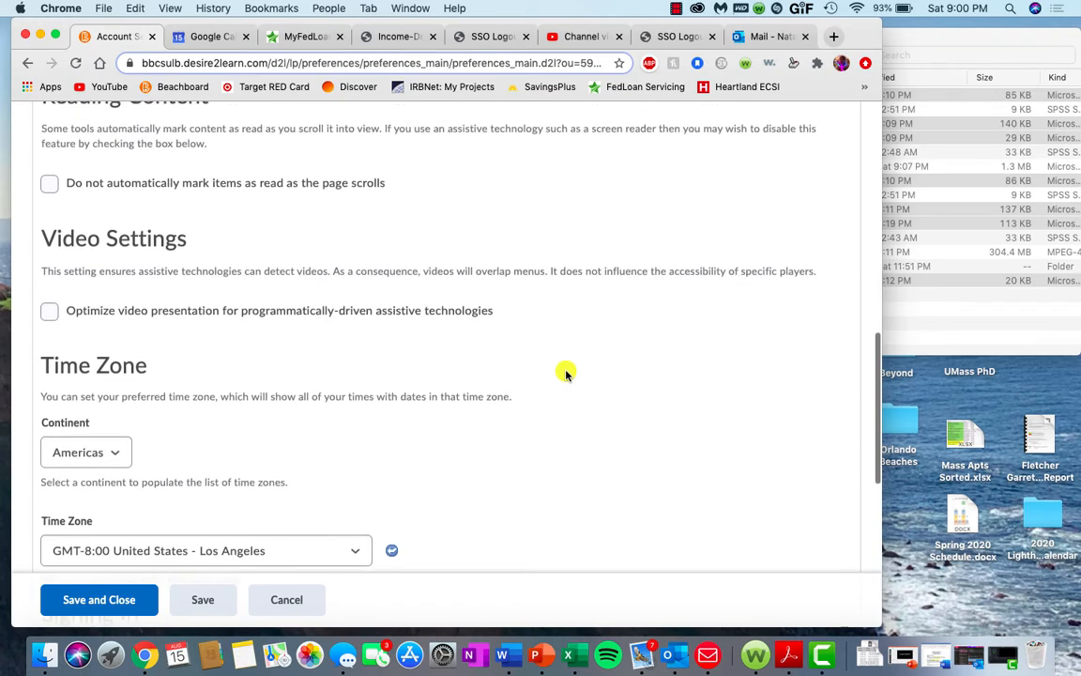
scroll(565, 373, down, 5)
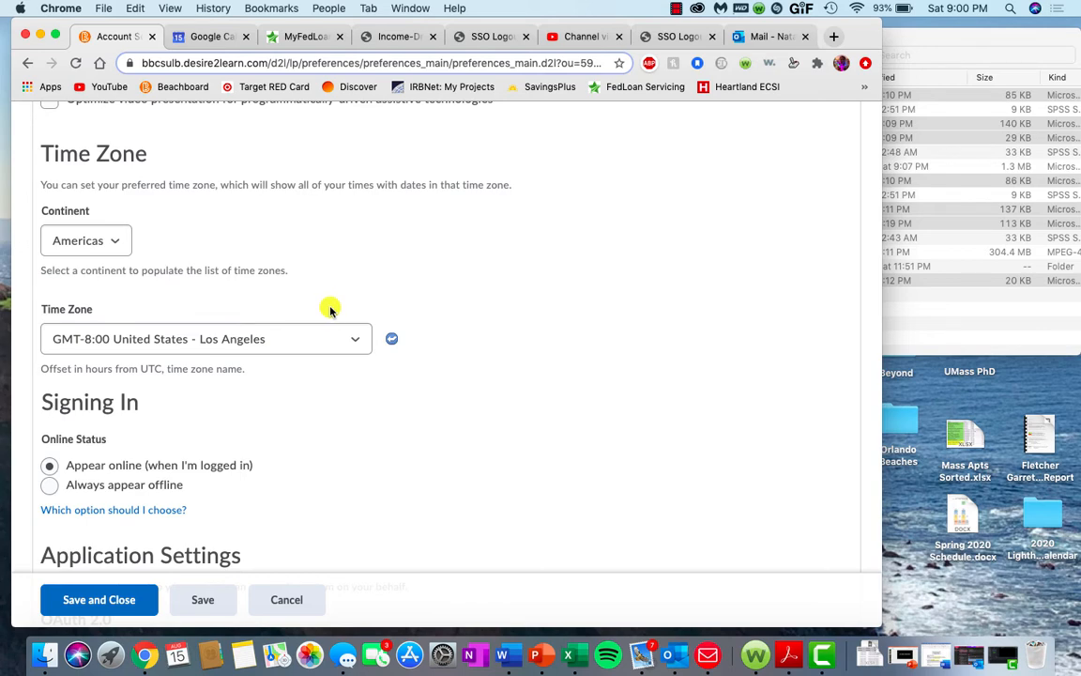
scroll(330, 310, down, 1)
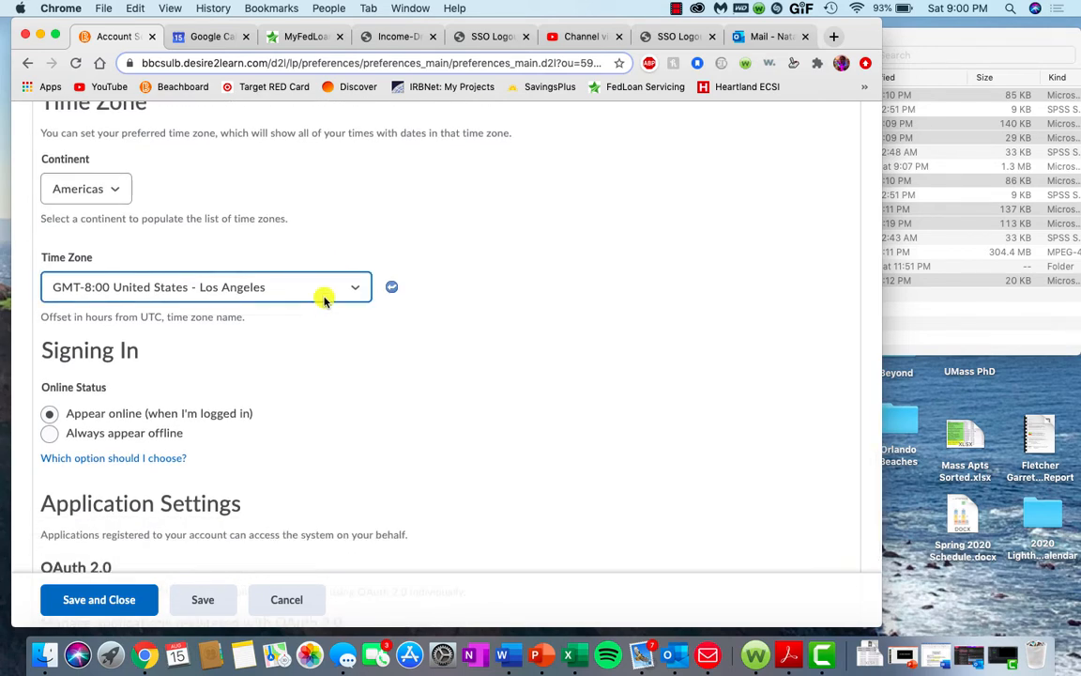
- Review the remaining account settings, from Application Settings back through video, reading content, HTML editor, dialog and font settings
scroll(323, 299, down, 3)
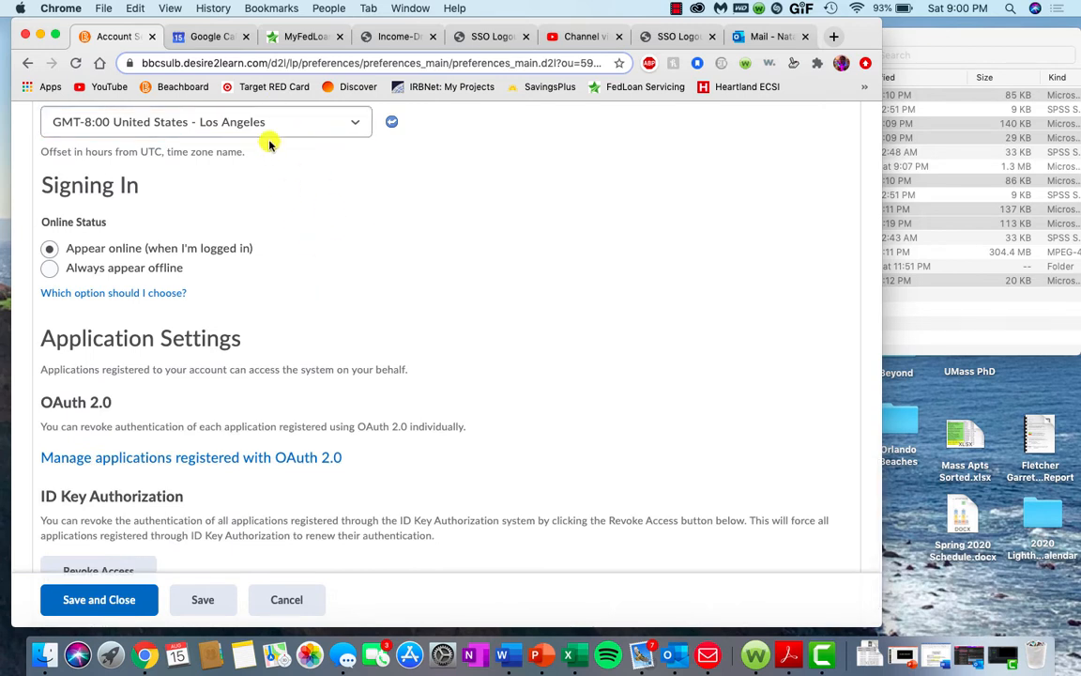
scroll(269, 143, down, 2)
scroll(270, 142, up, 10)
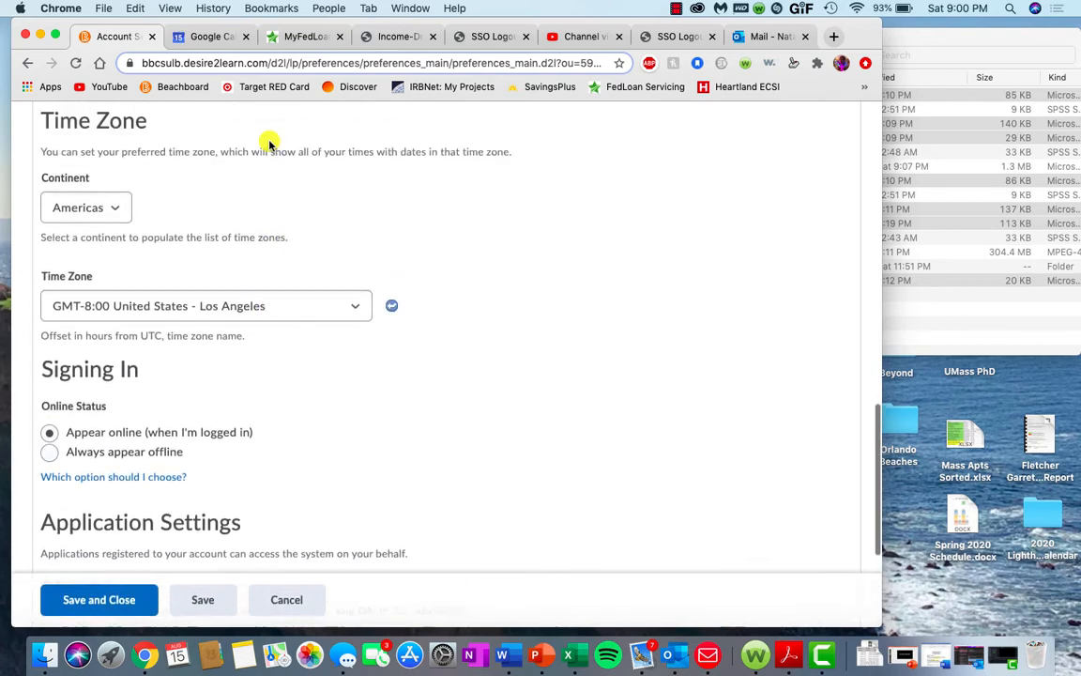
scroll(271, 143, up, 2)
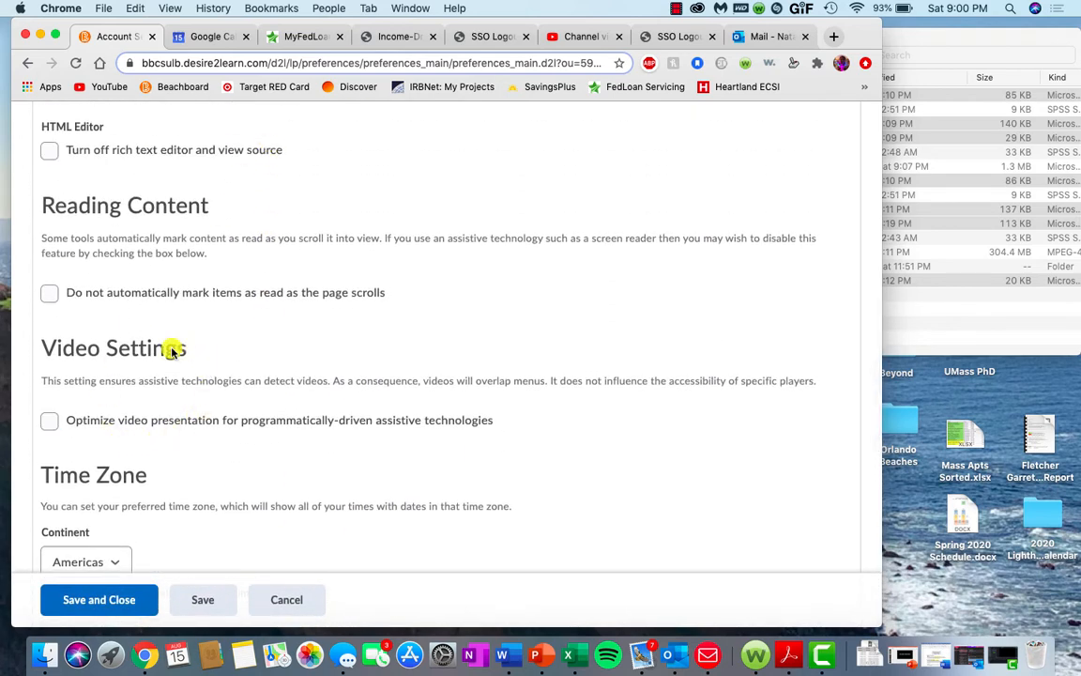
scroll(260, 403, up, 4)
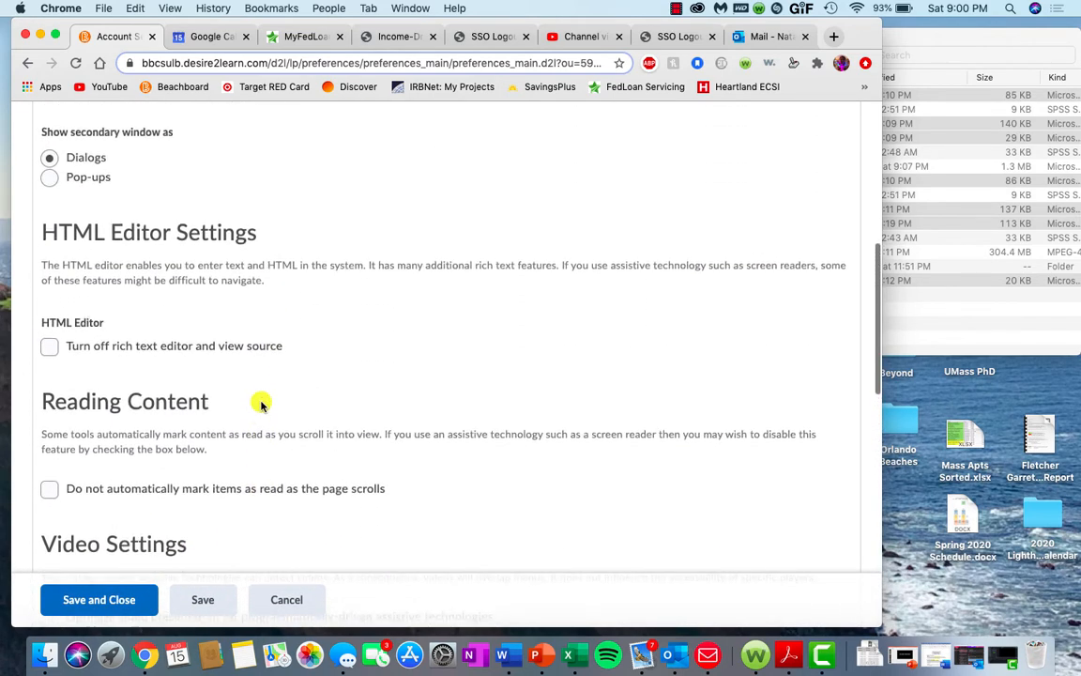
scroll(261, 403, up, 7)
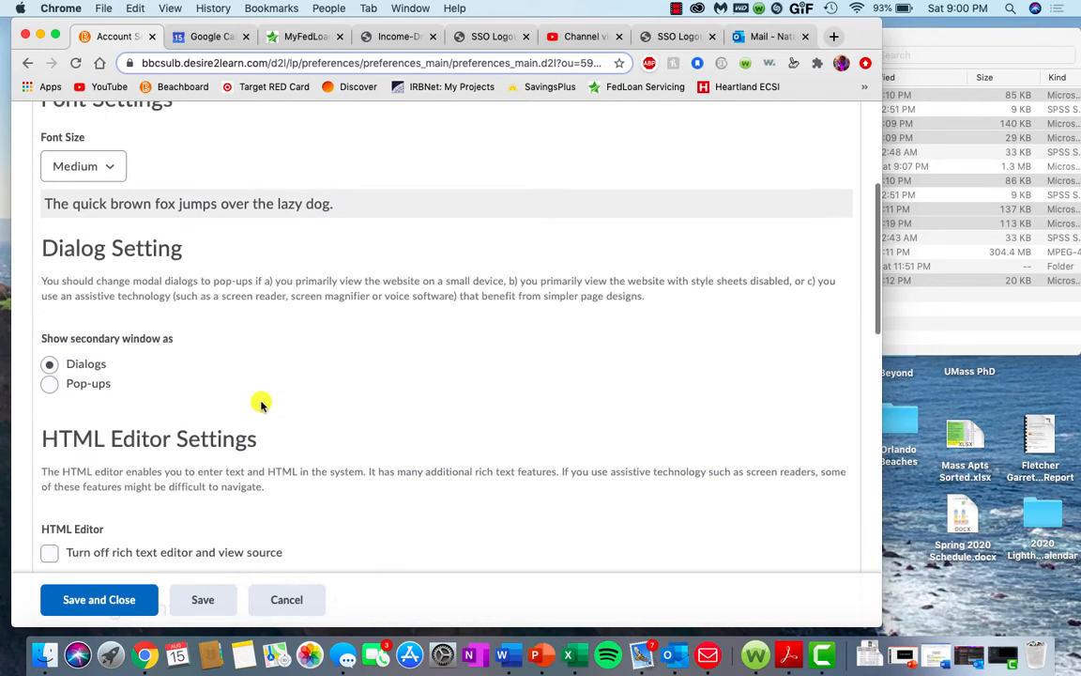
scroll(261, 403, up, 3)
scroll(261, 404, down, 3)
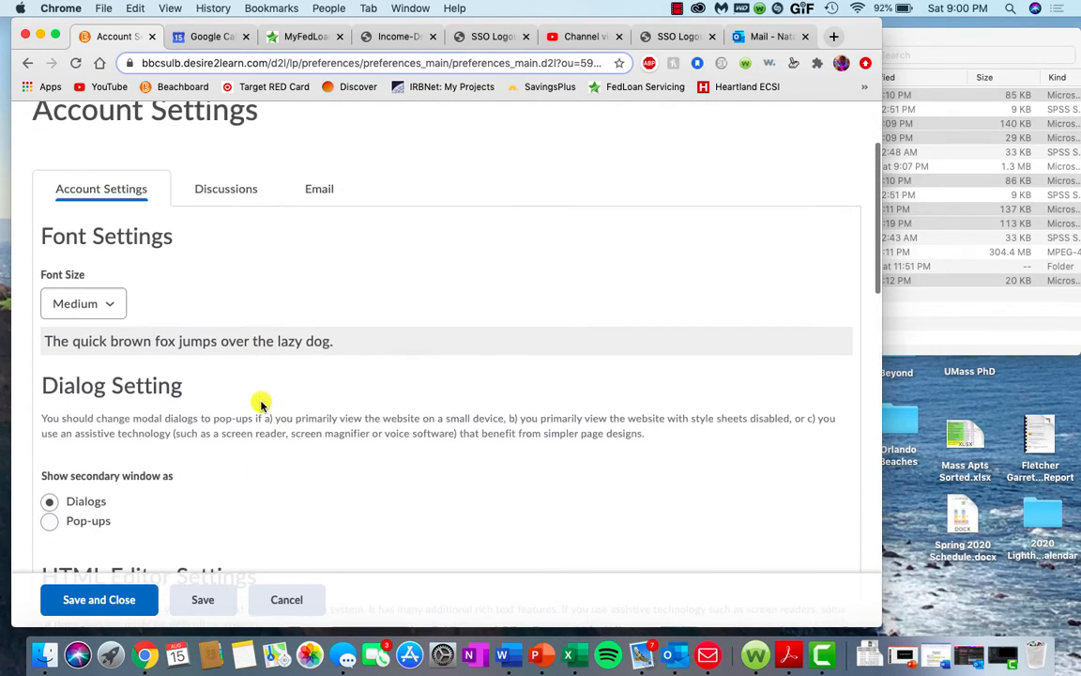
scroll(261, 404, down, 1)
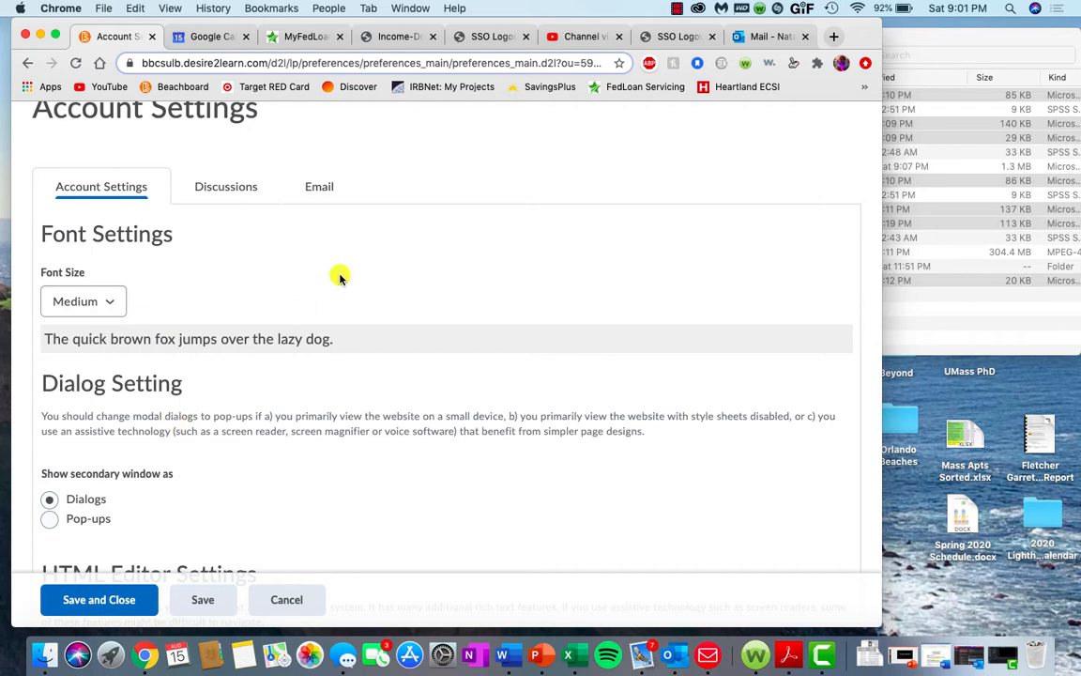
- Open the Discussions settings and examine the personal and org unit display, reply, subscription and character limit options
click(225, 193)
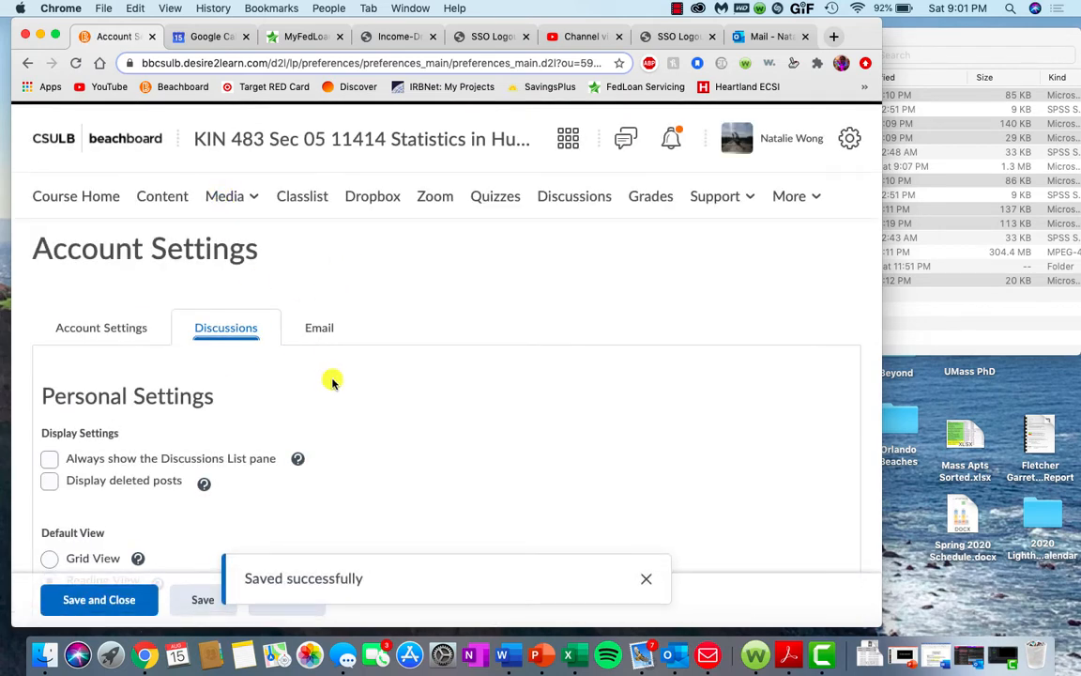
scroll(329, 379, down, 3)
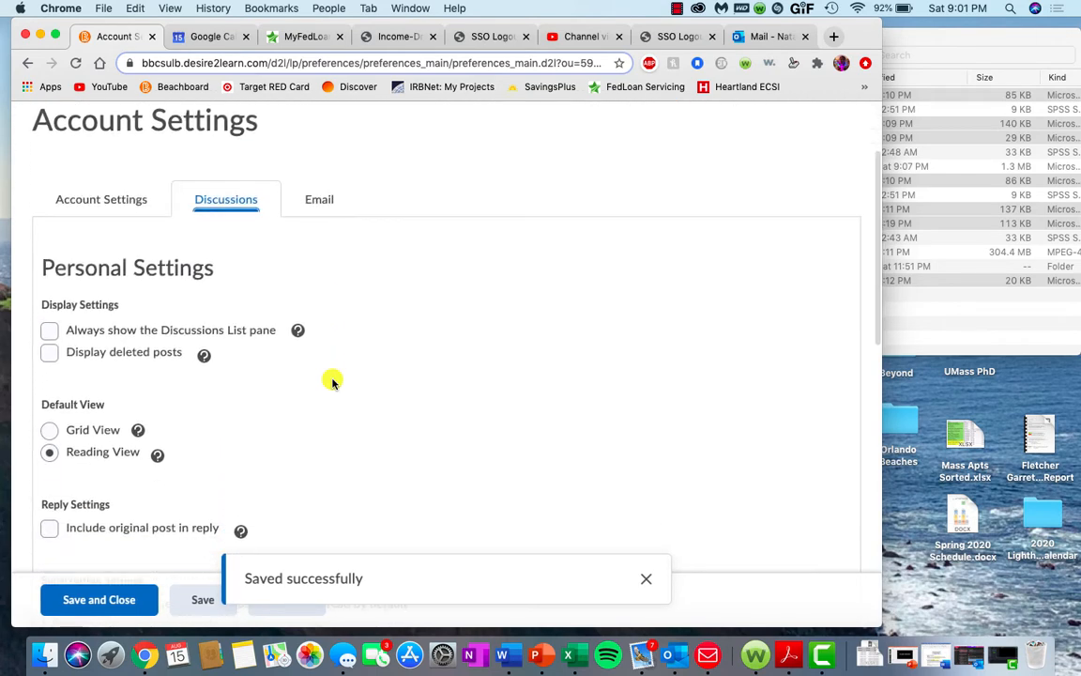
scroll(333, 381, down, 2)
scroll(332, 381, down, 5)
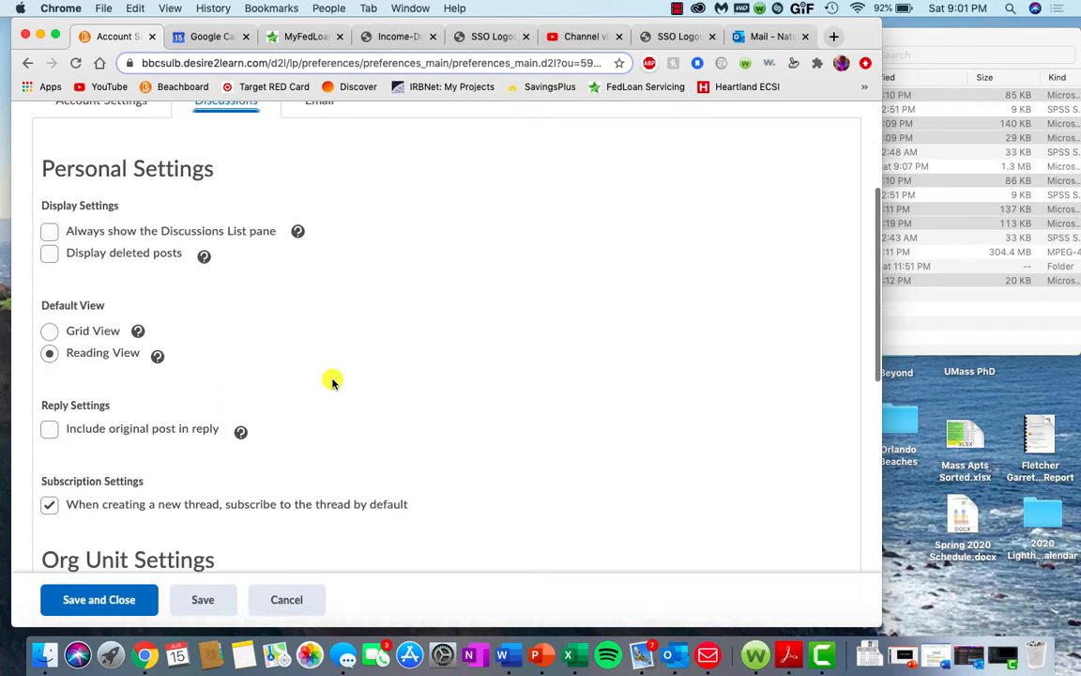
scroll(332, 381, down, 9)
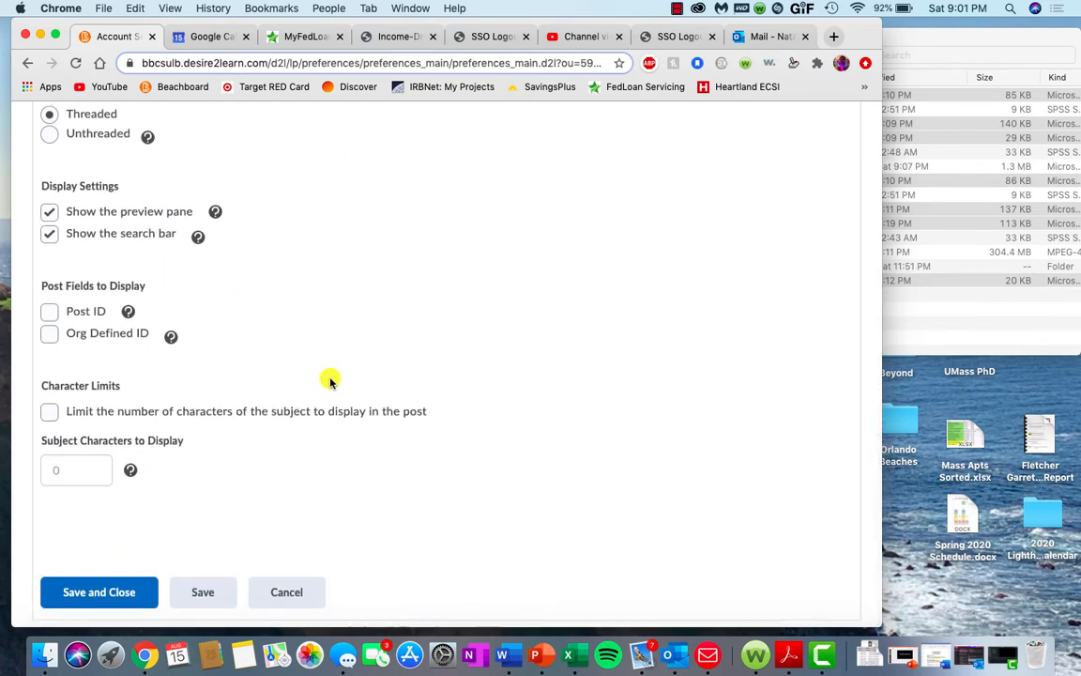
scroll(330, 380, up, 15)
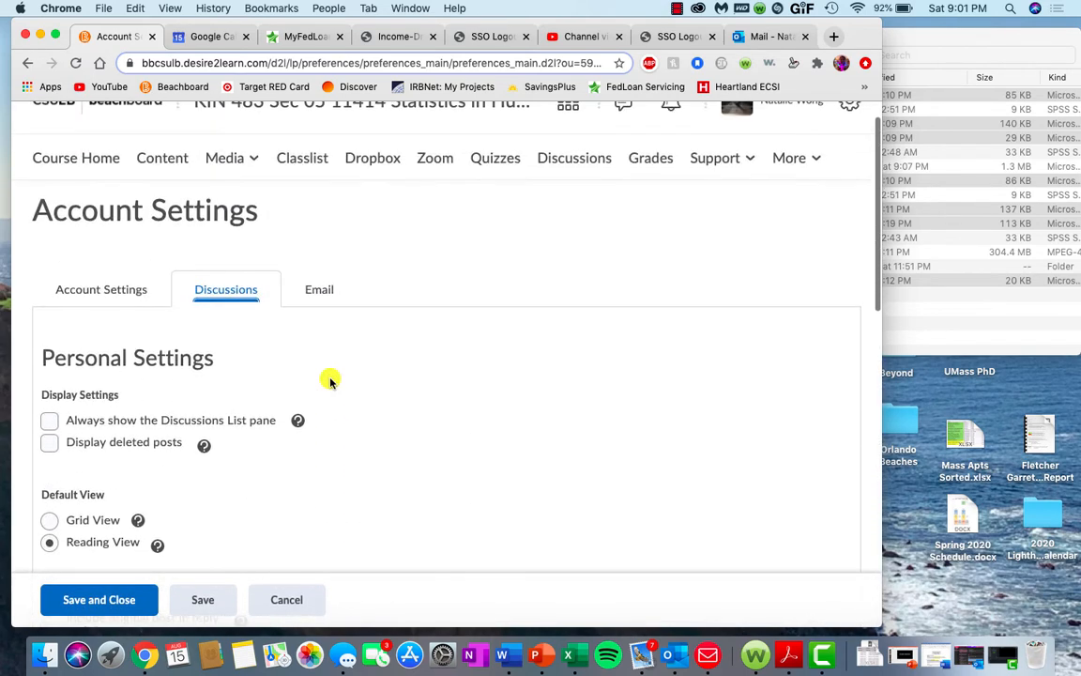
- Open the Email settings and examine the email options, signature, display options and forwarding options
click(328, 302)
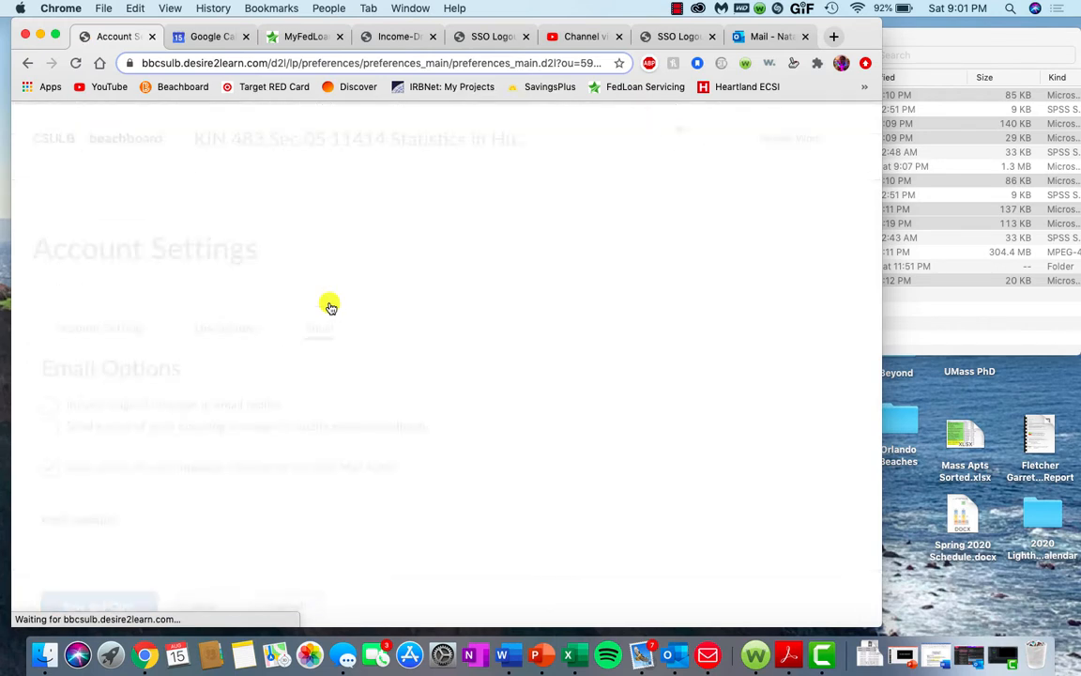
scroll(331, 305, down, 3)
scroll(330, 307, down, 1)
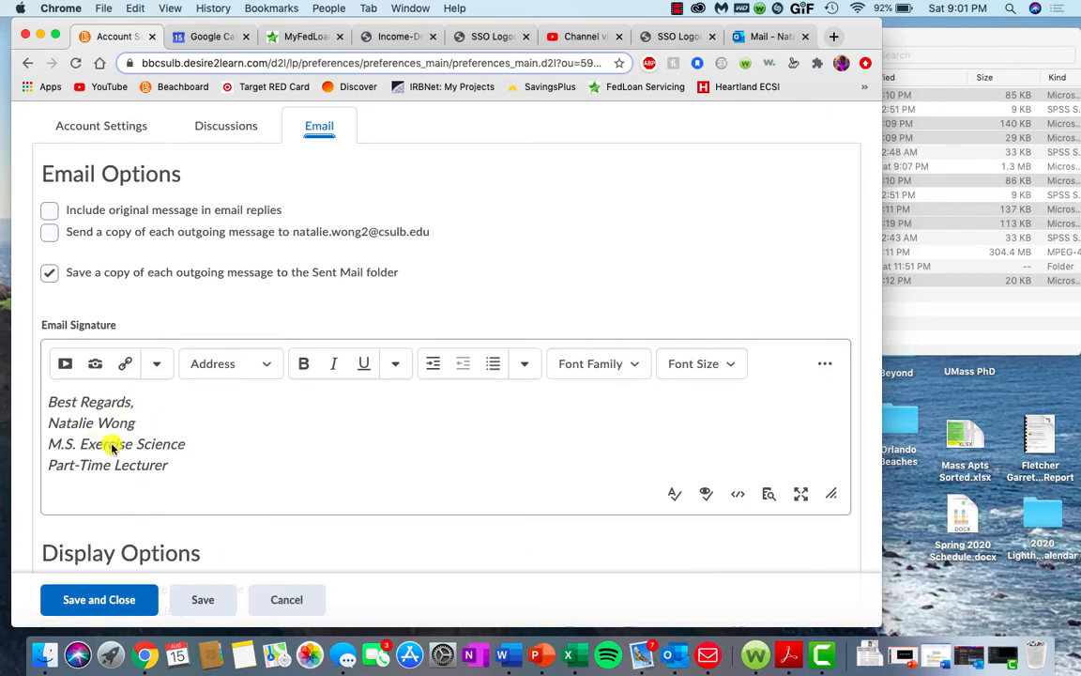
scroll(176, 453, down, 1)
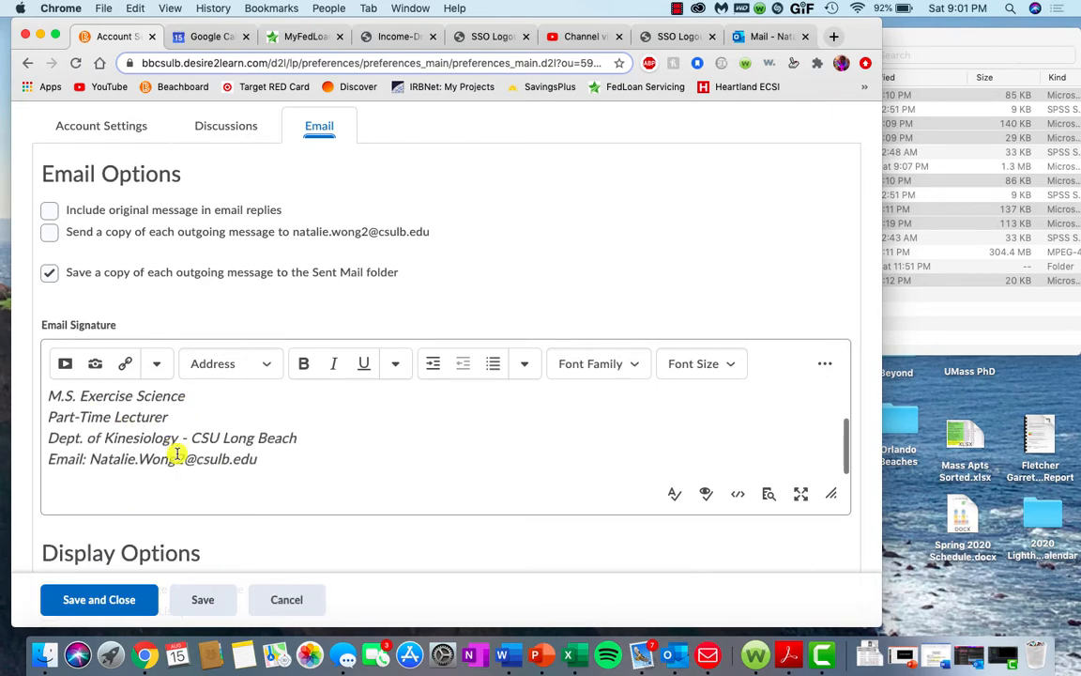
scroll(288, 432, down, 8)
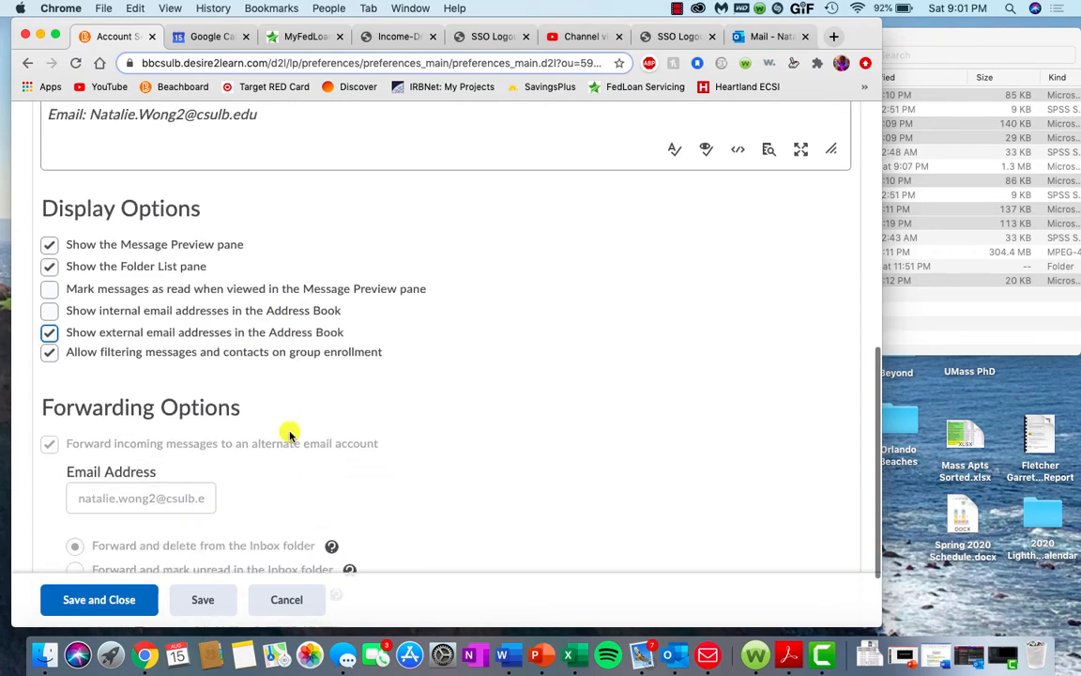
scroll(289, 433, down, 2)
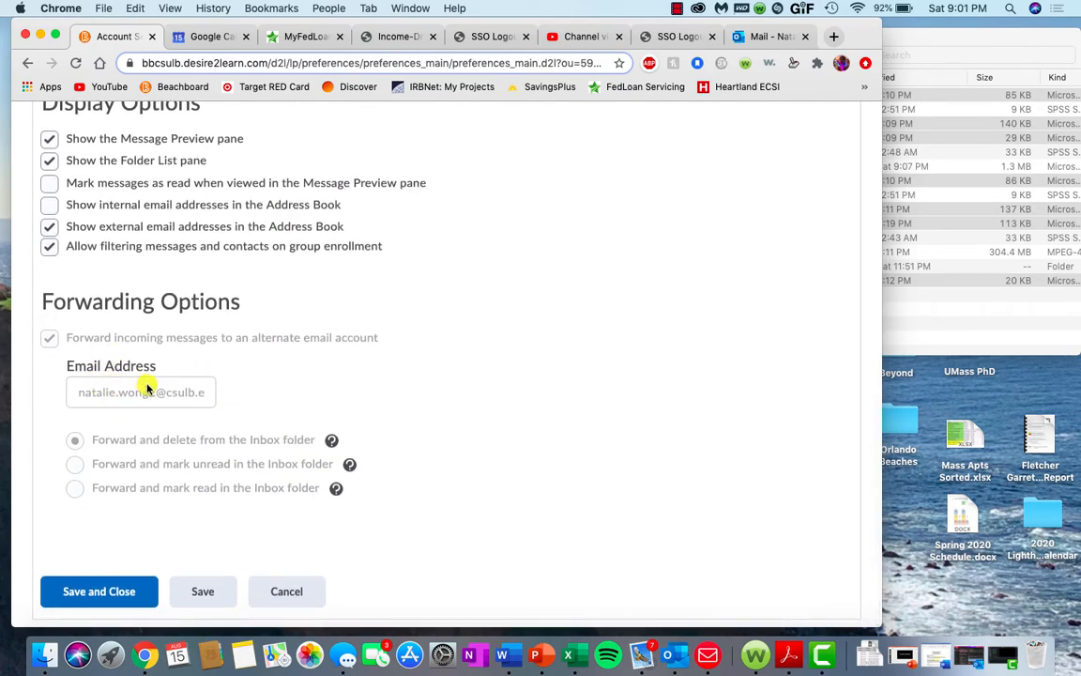
scroll(144, 387, down, 1)
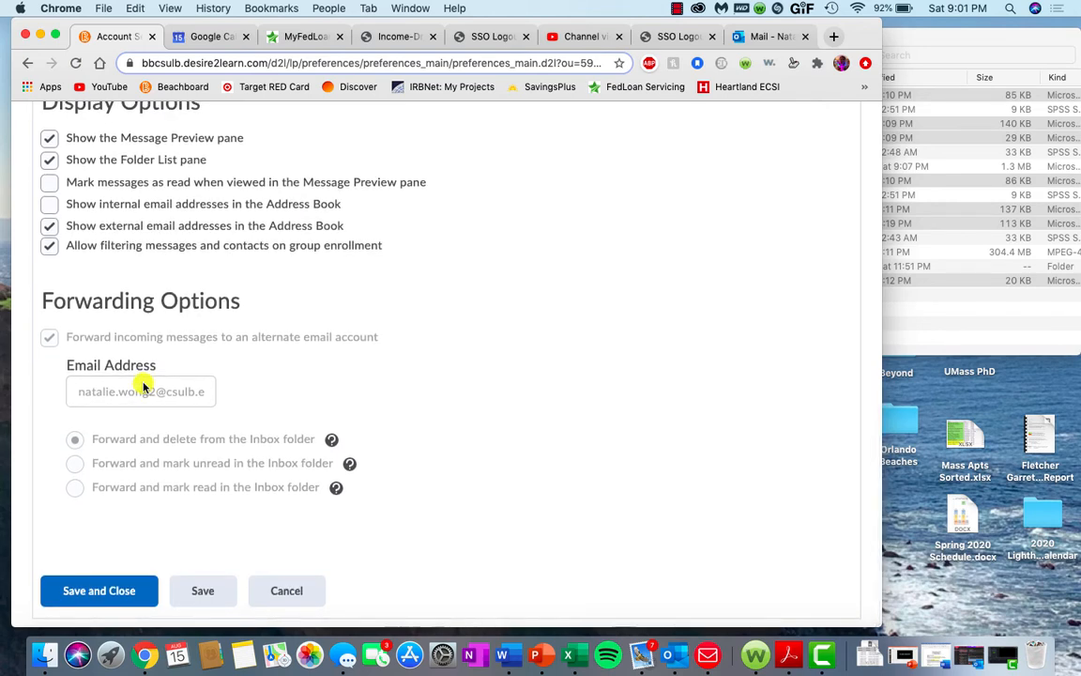
- Save and close the account settings to return to the course home page
scroll(143, 384, up, 1)
scroll(144, 384, up, 10)
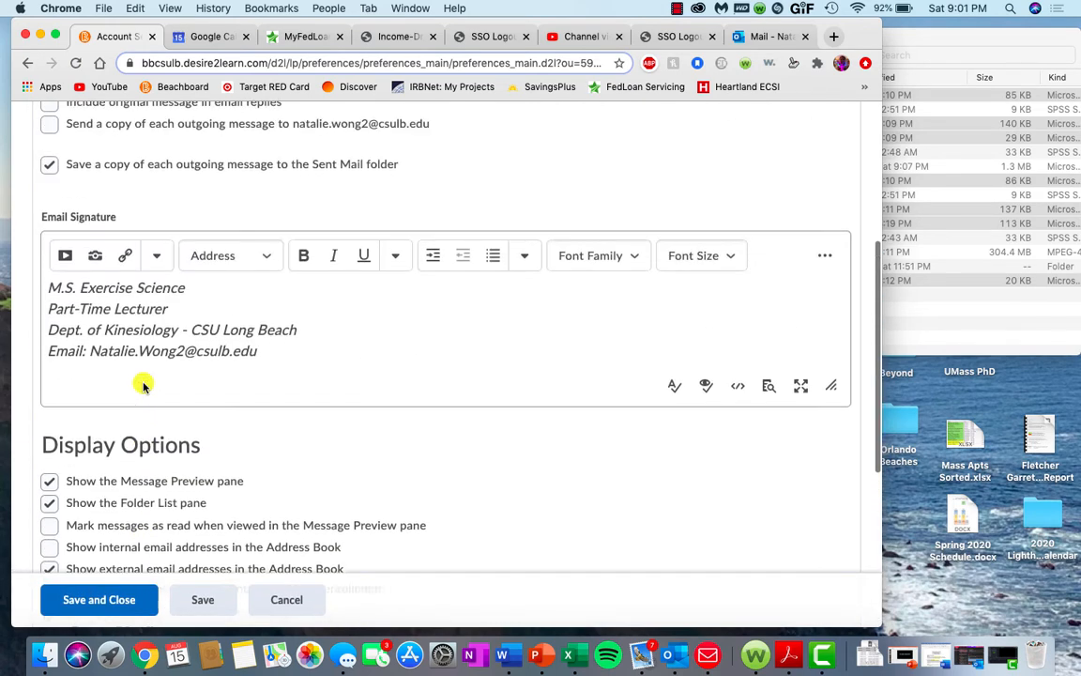
scroll(143, 386, up, 2)
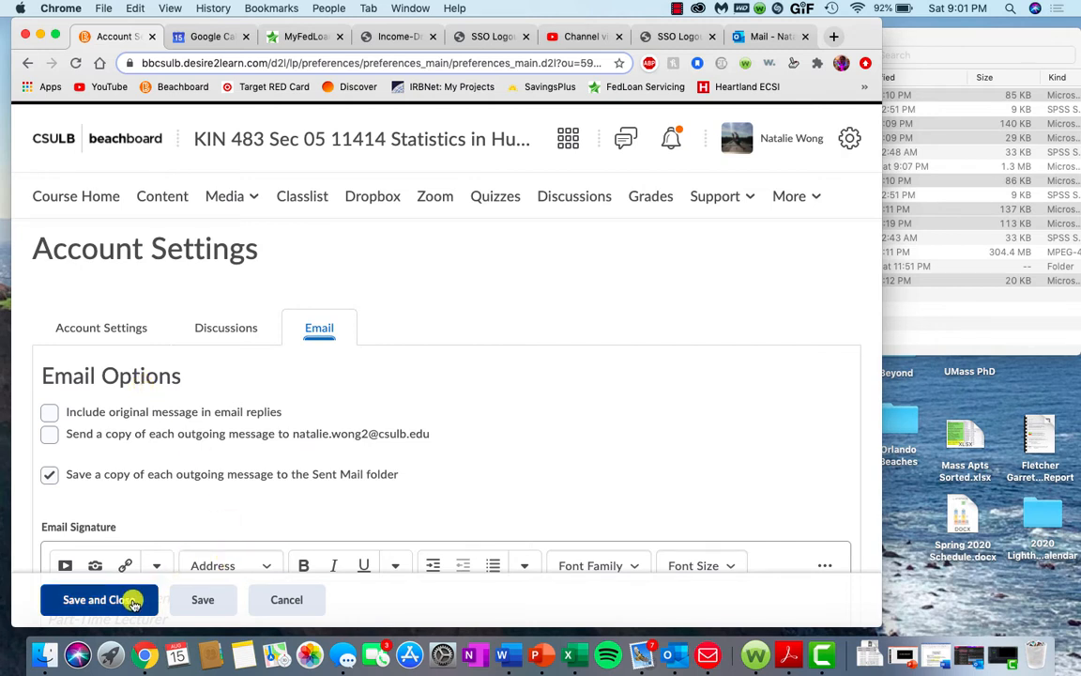
click(99, 599)
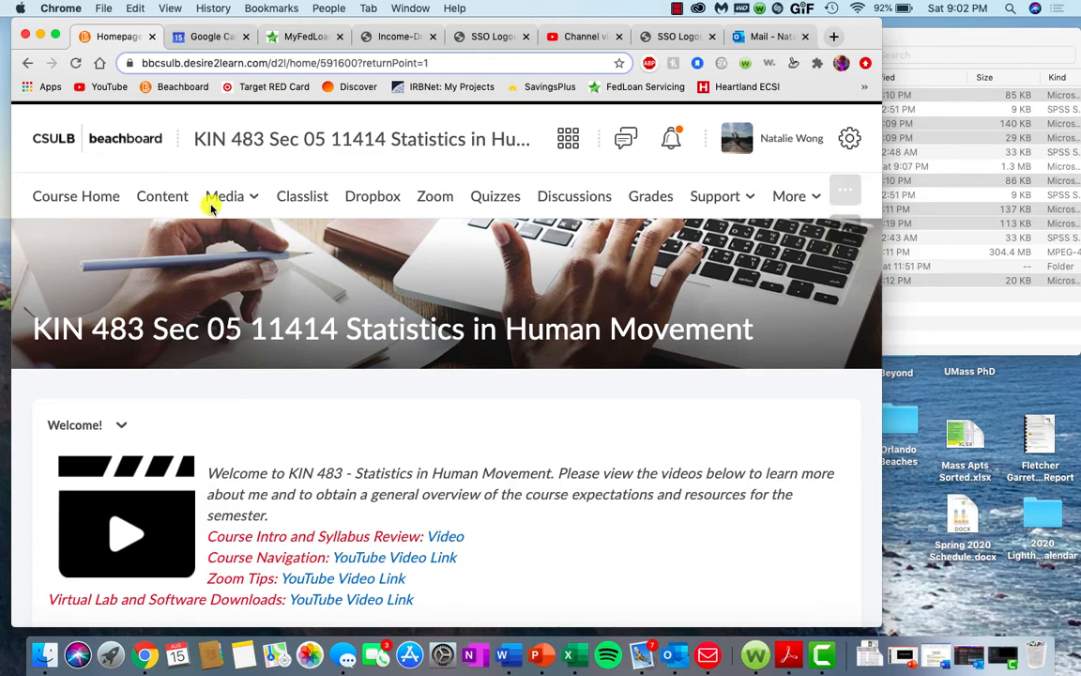
- Collapse the Getting Started Steps! widget on the course home page
scroll(293, 414, down, 10)
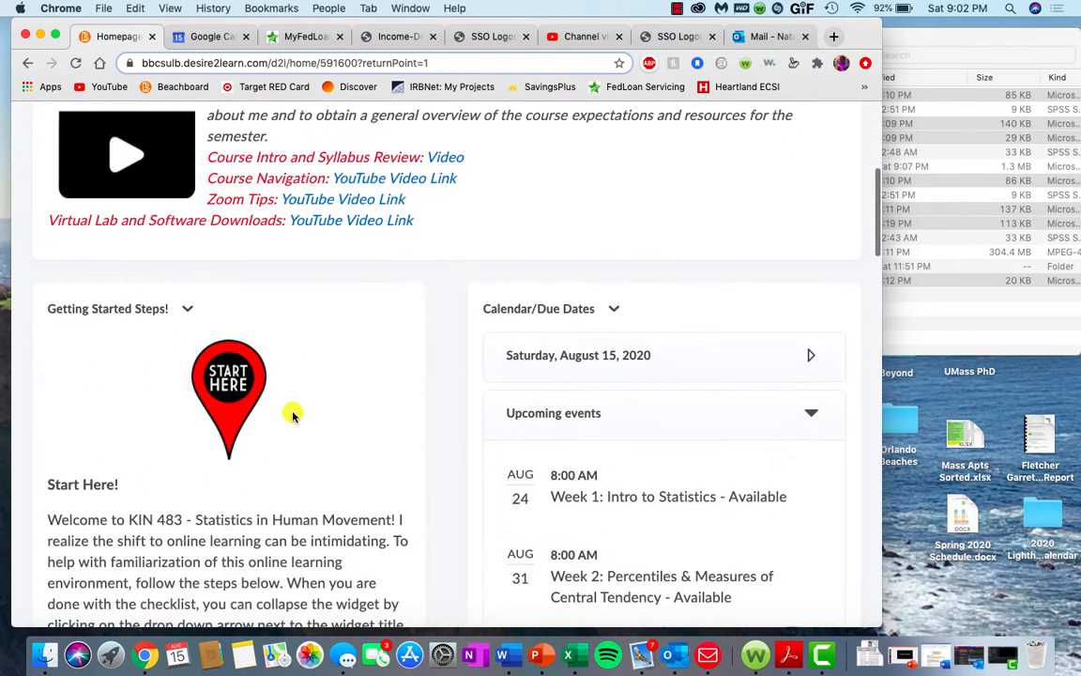
scroll(293, 413, down, 2)
scroll(293, 413, up, 3)
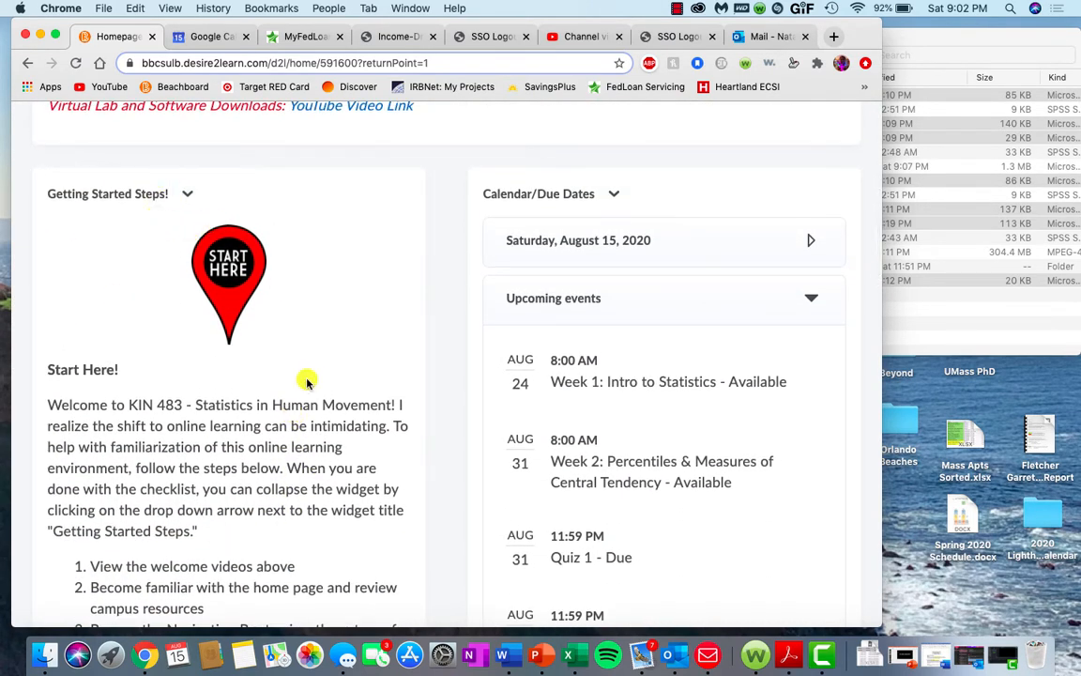
click(188, 194)
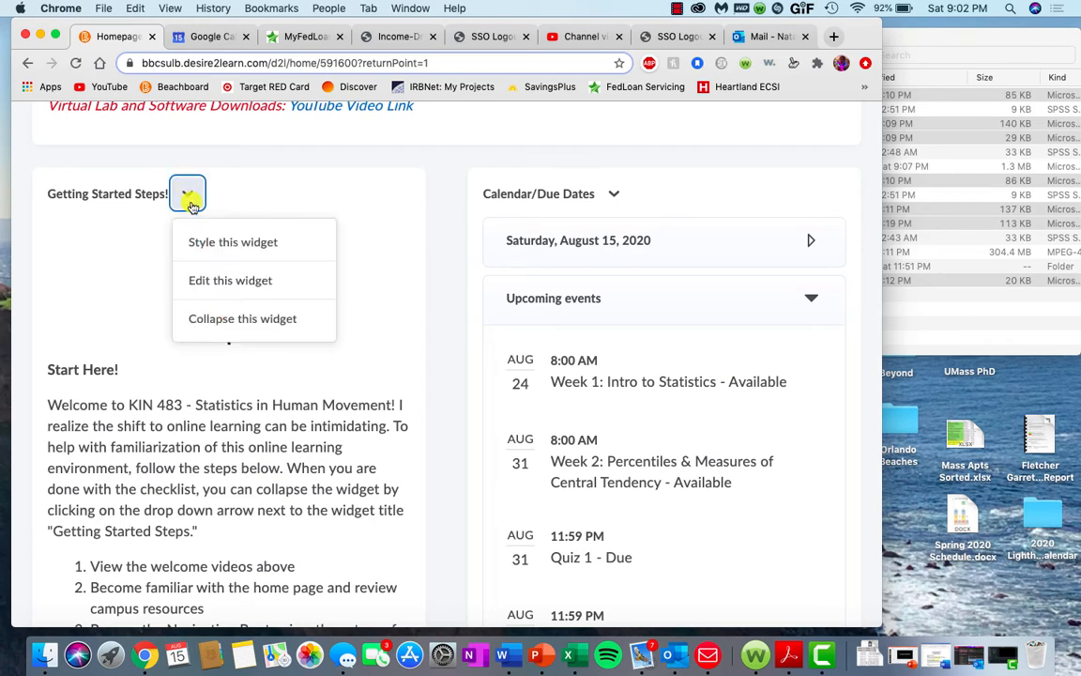
click(227, 319)
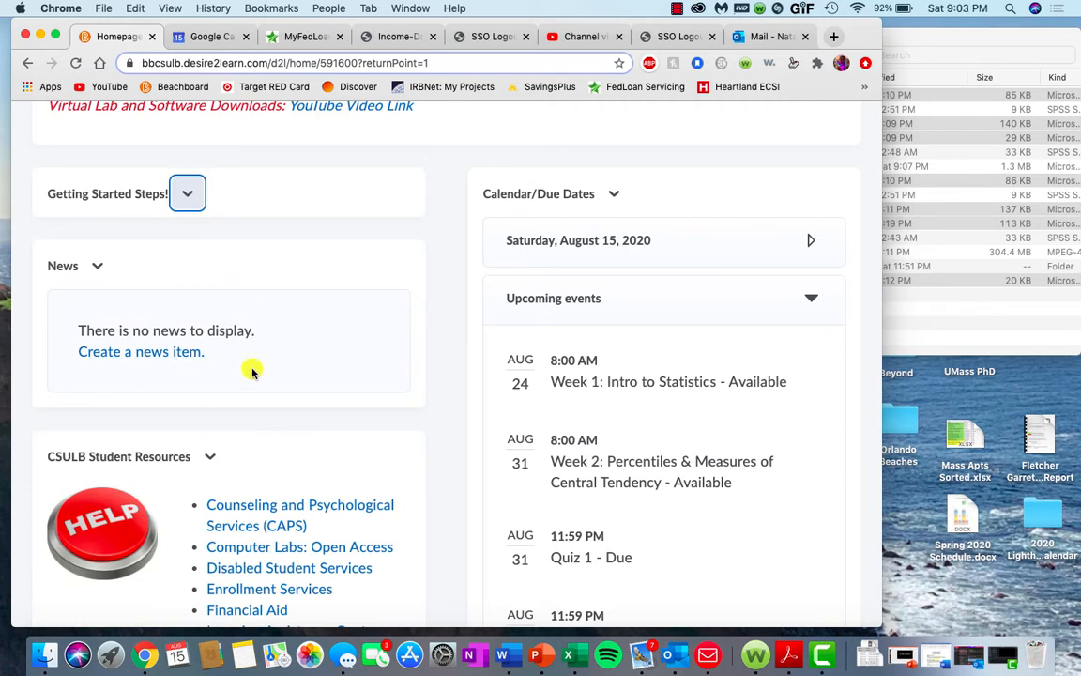
click(190, 199)
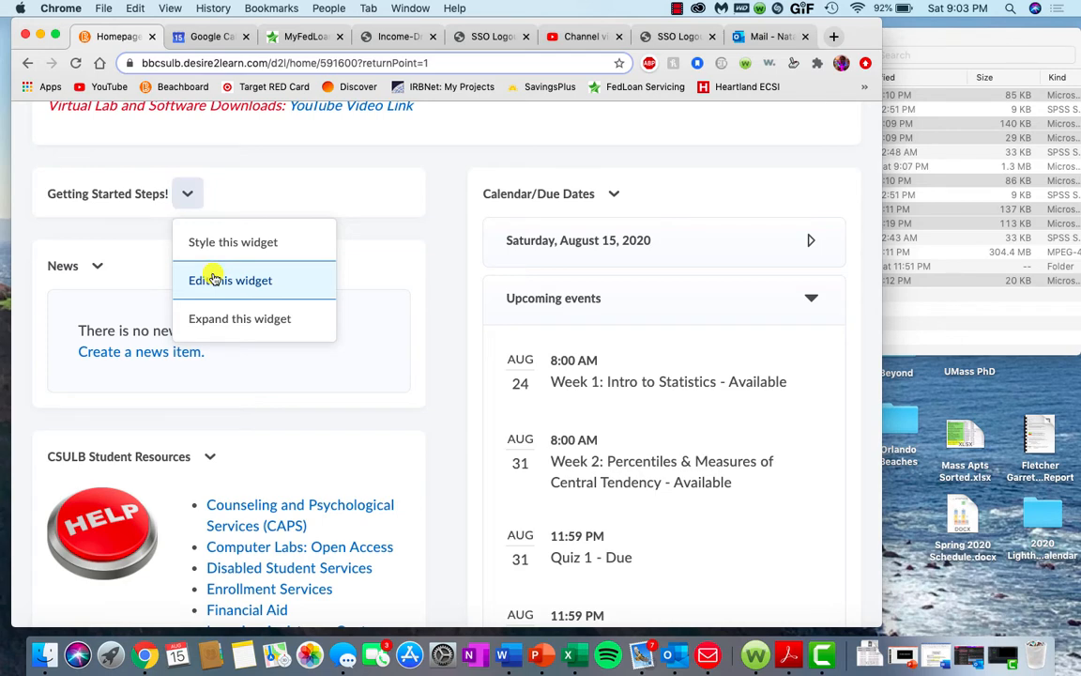
click(214, 279)
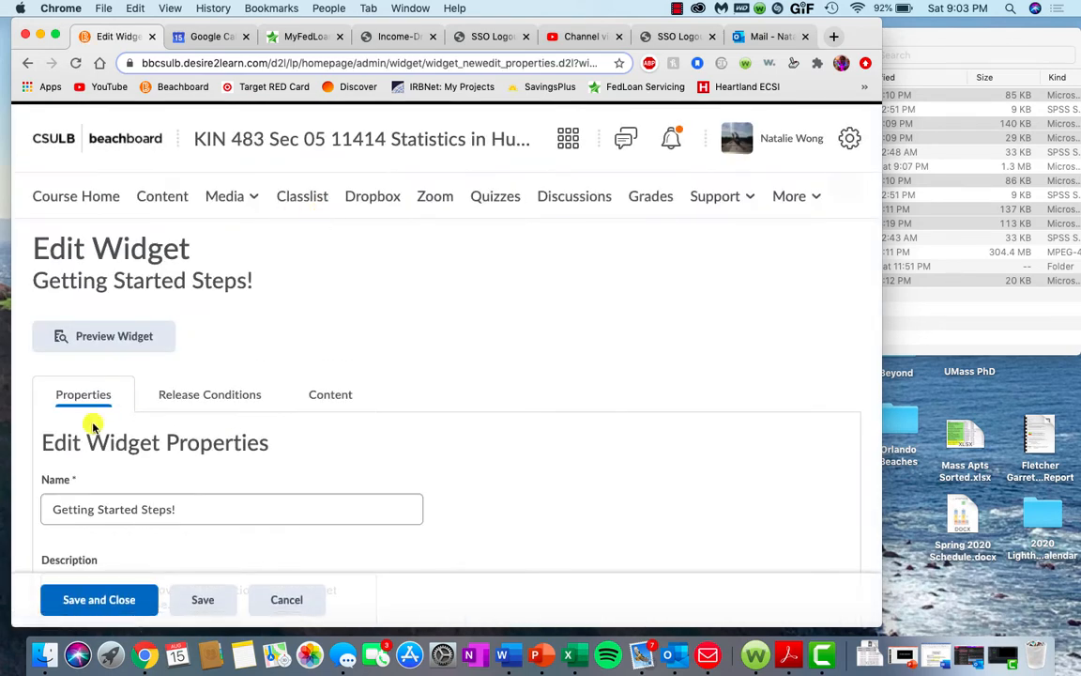
click(297, 610)
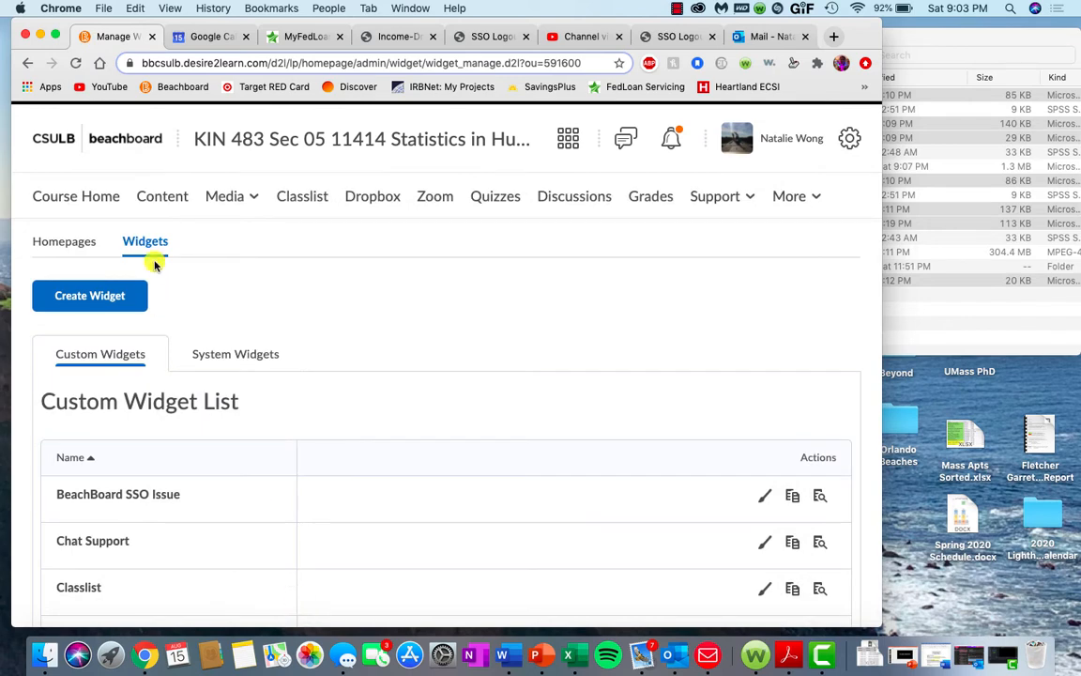
click(97, 194)
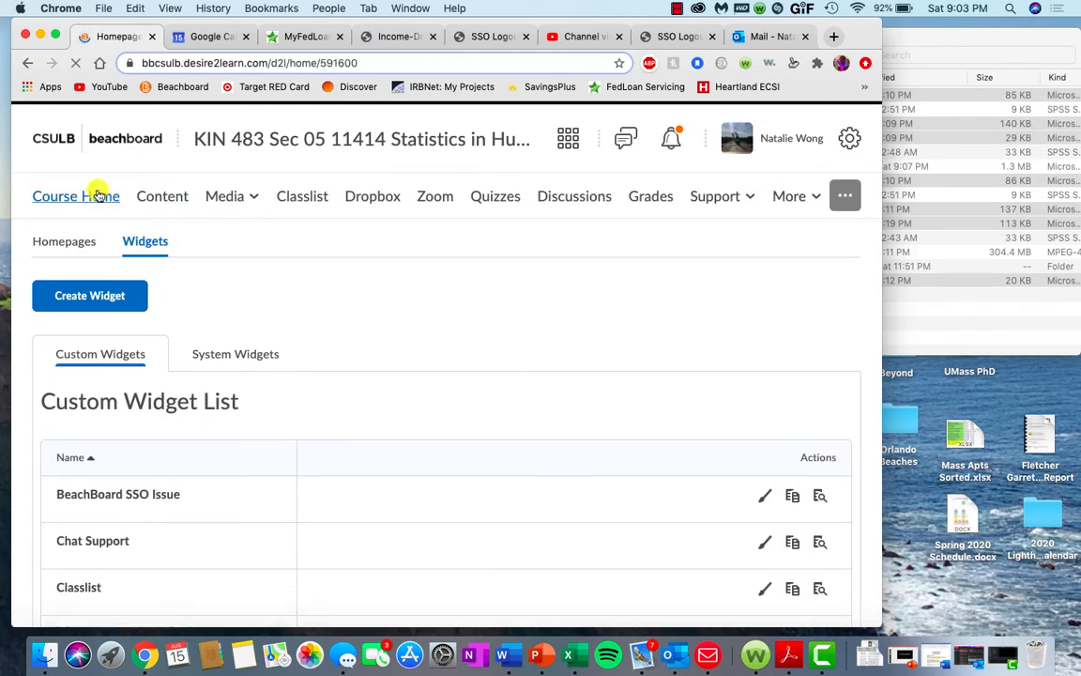
- Examine the home page's upcoming due dates, student resources, instructor contact information, instructor bio and accessibility statement
scroll(541, 416, down, 5)
scroll(542, 416, down, 5)
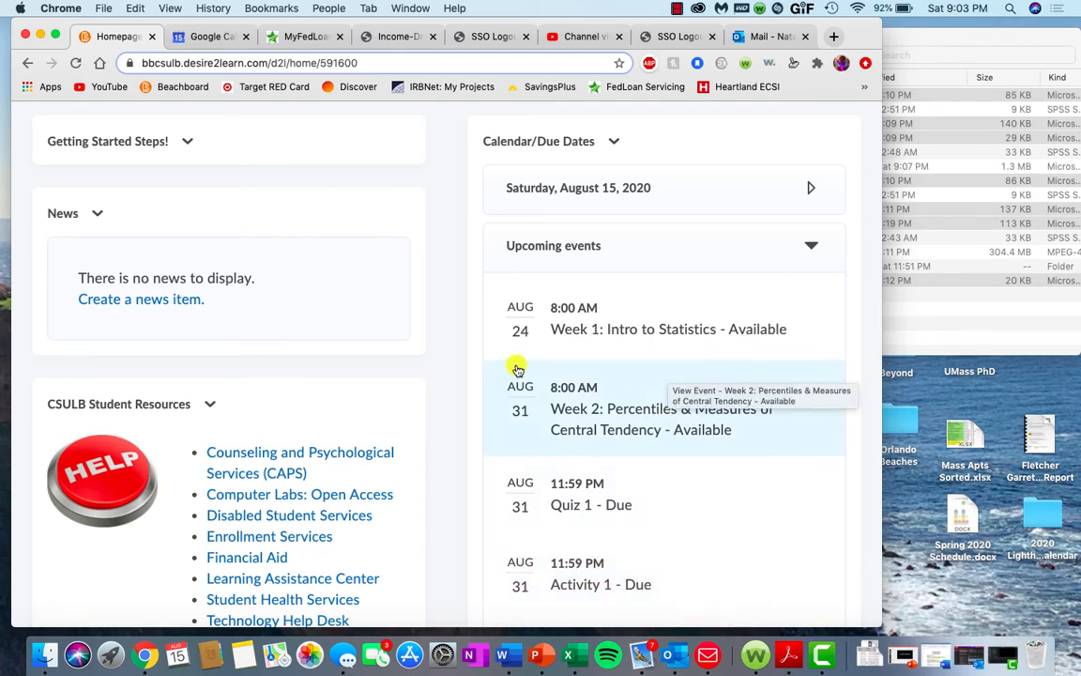
scroll(605, 533, down, 5)
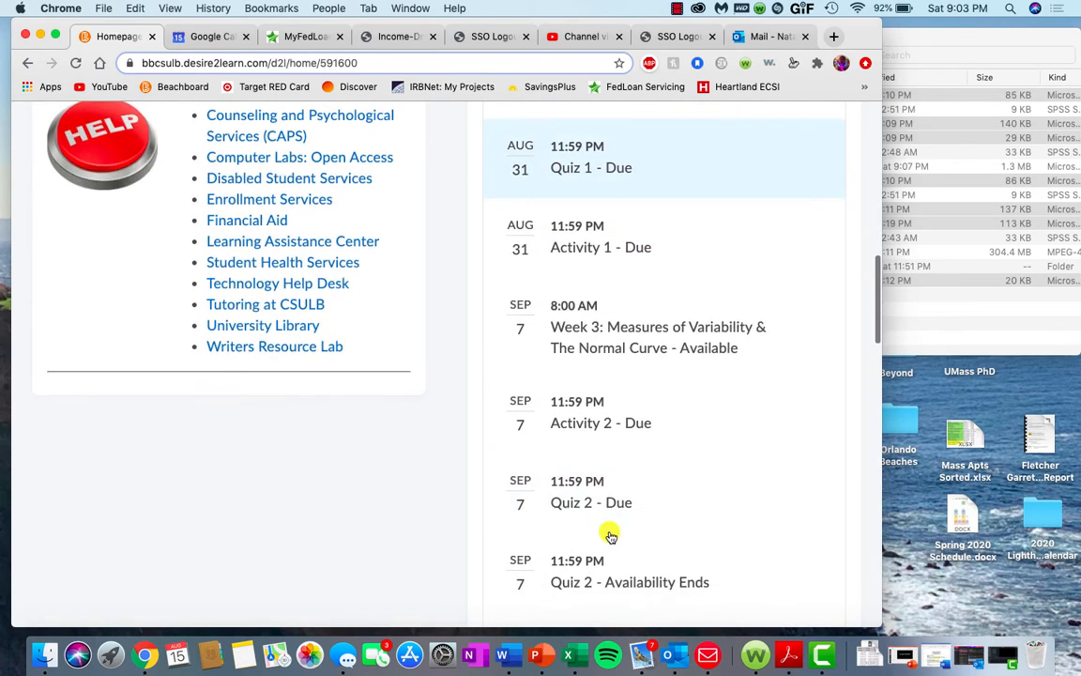
scroll(610, 535, down, 10)
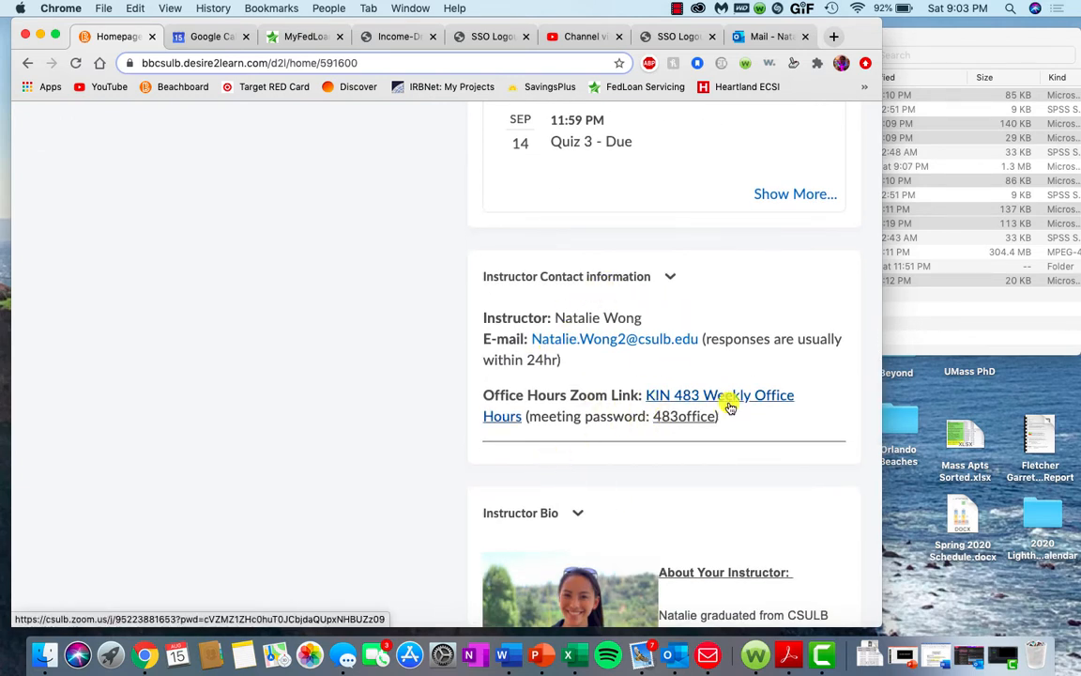
scroll(730, 404, down, 2)
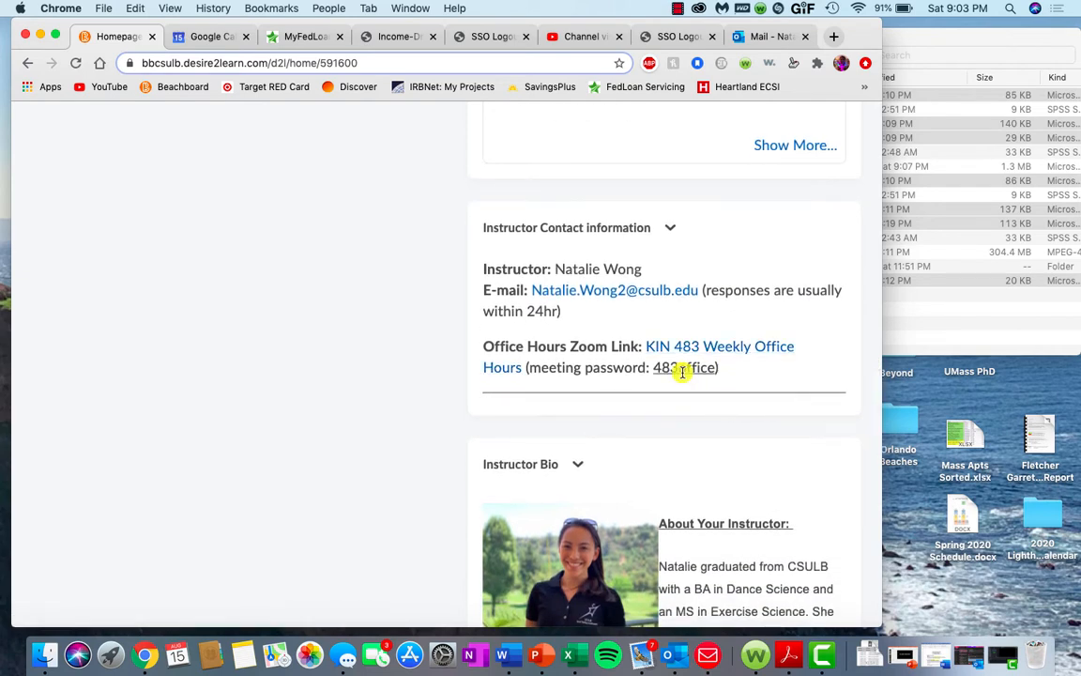
scroll(723, 372, down, 1)
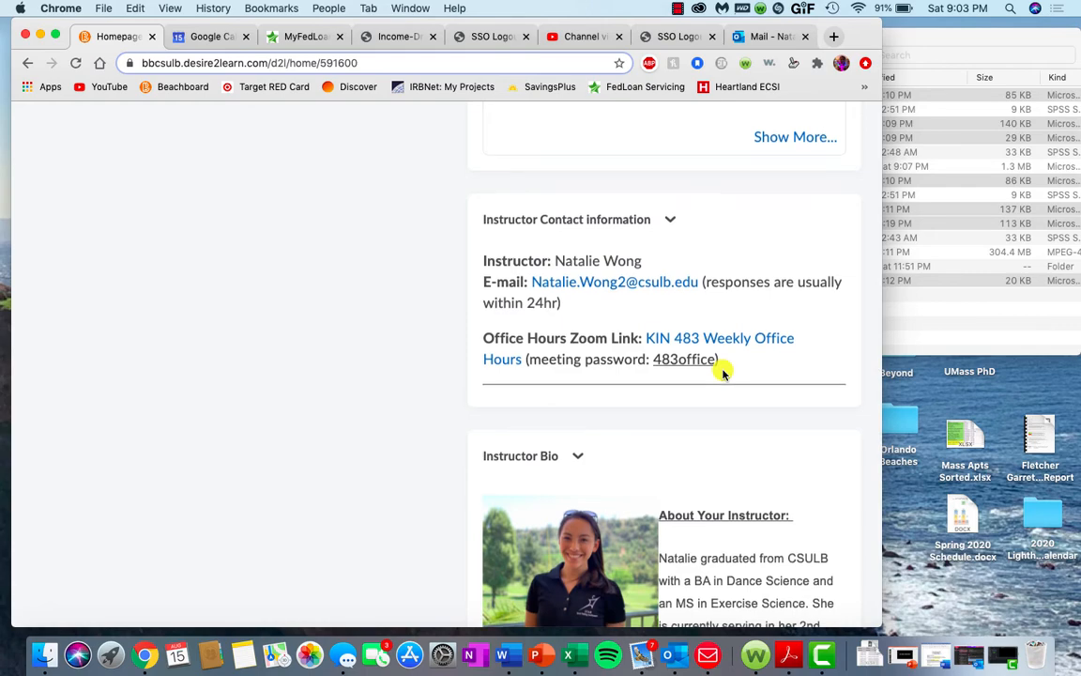
scroll(723, 372, down, 10)
scroll(724, 352, down, 5)
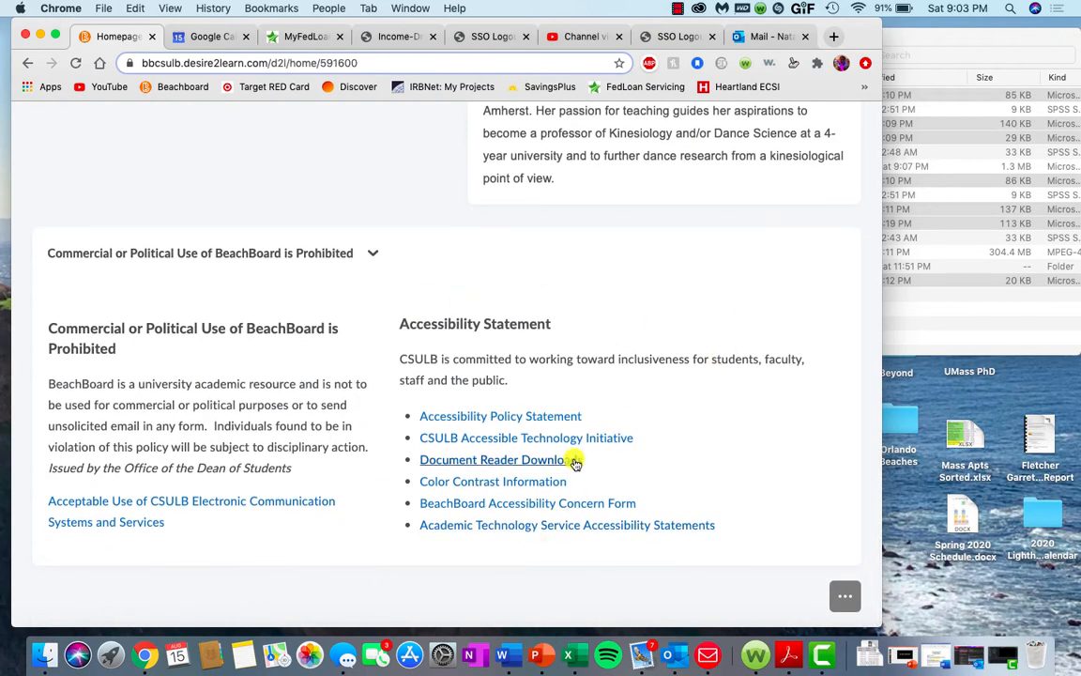
- Open the course's Content area from the course home page
scroll(574, 460, up, 3)
scroll(574, 460, up, 4)
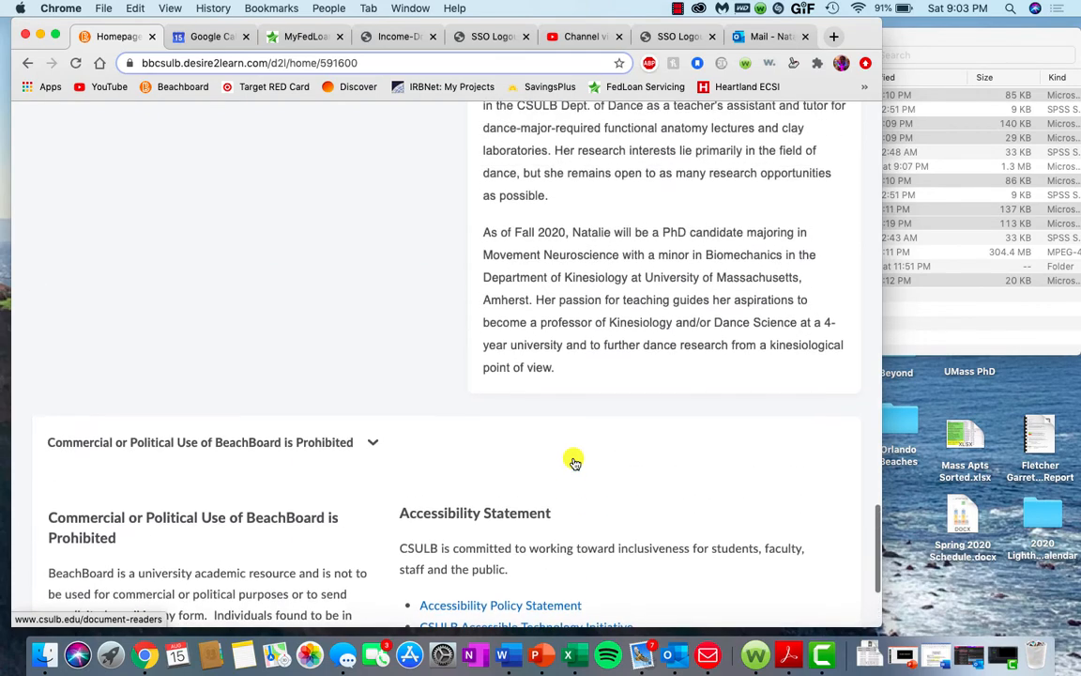
scroll(574, 460, up, 20)
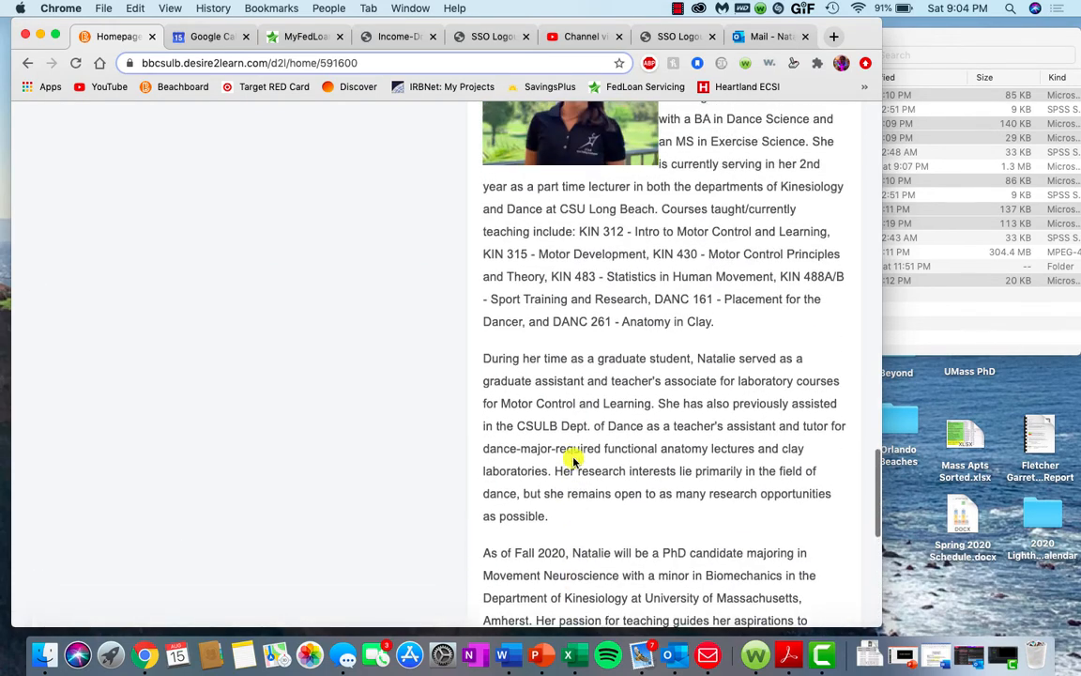
scroll(575, 459, up, 4)
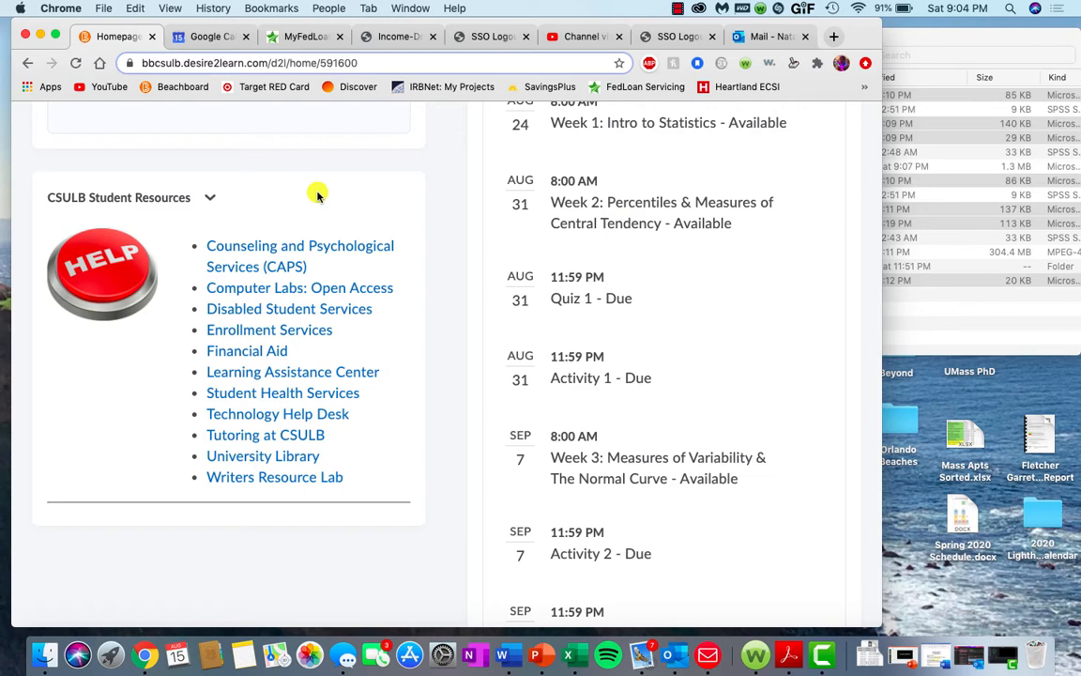
scroll(317, 194, up, 10)
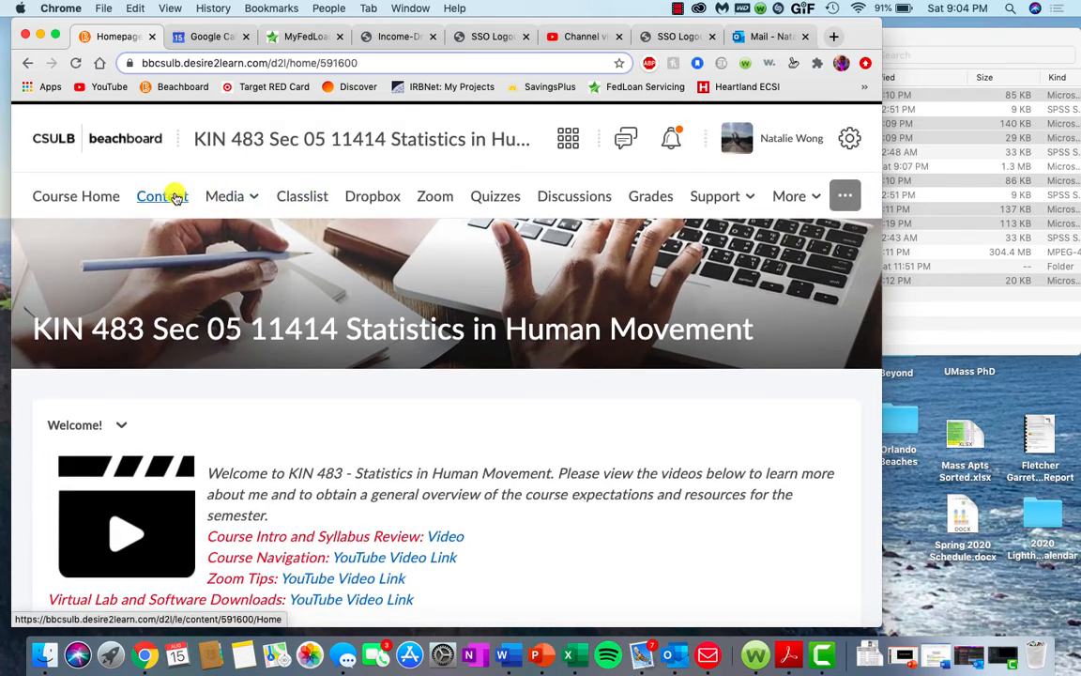
click(175, 198)
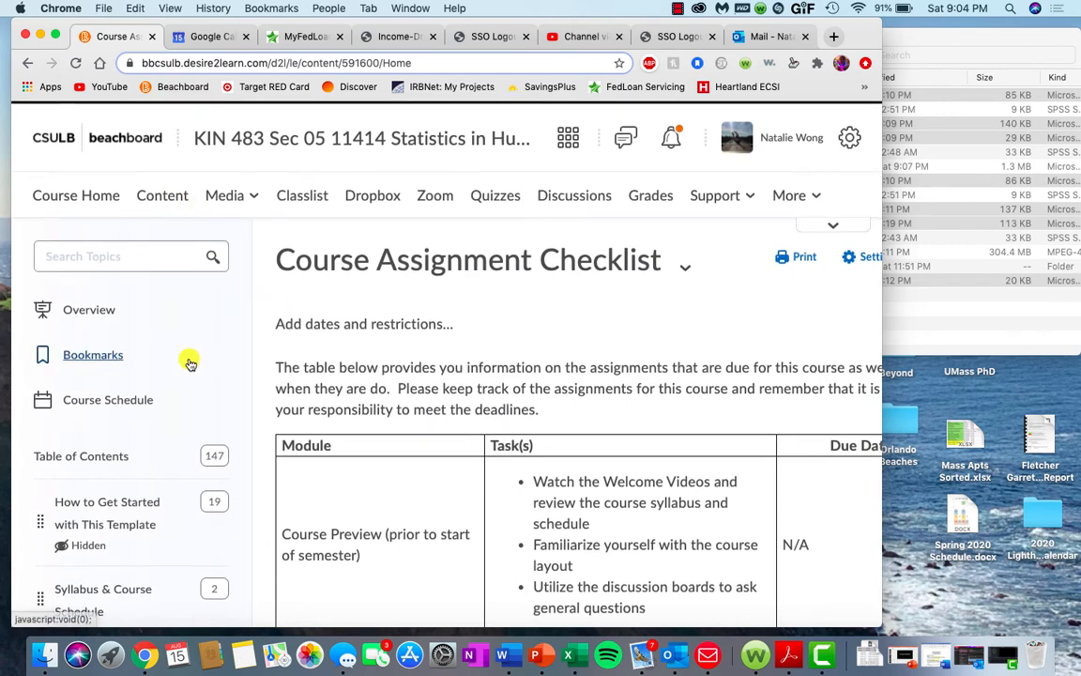
- Examine the list of content modules, from the syllabus and resource modules to the weekly modules
scroll(189, 364, down, 15)
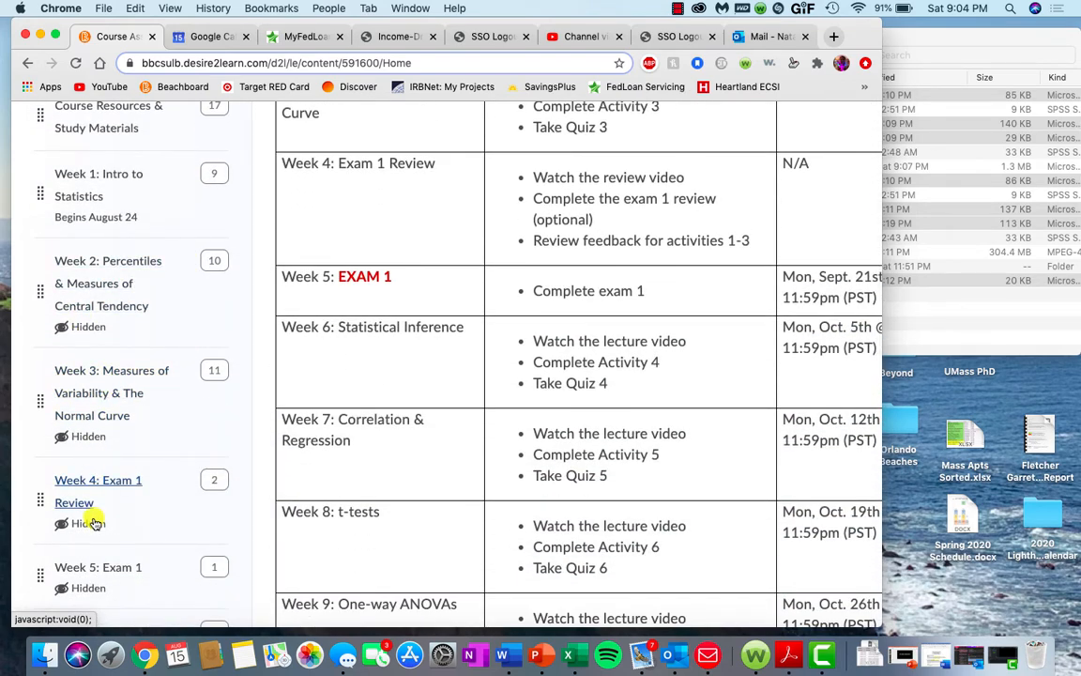
scroll(145, 330, up, 10)
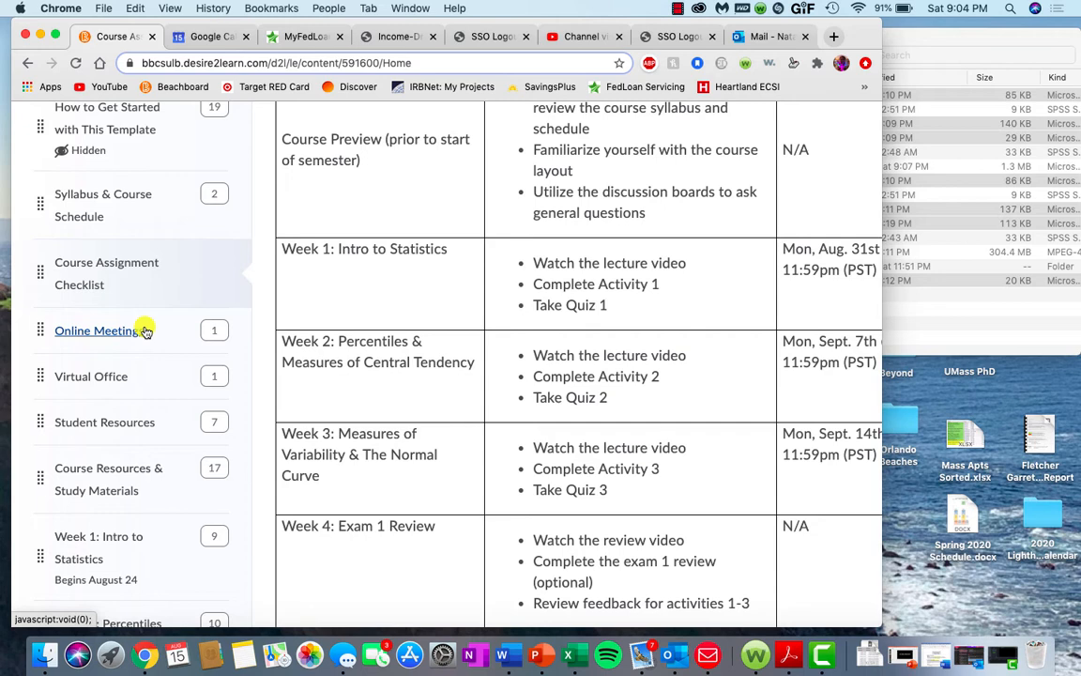
scroll(146, 330, up, 5)
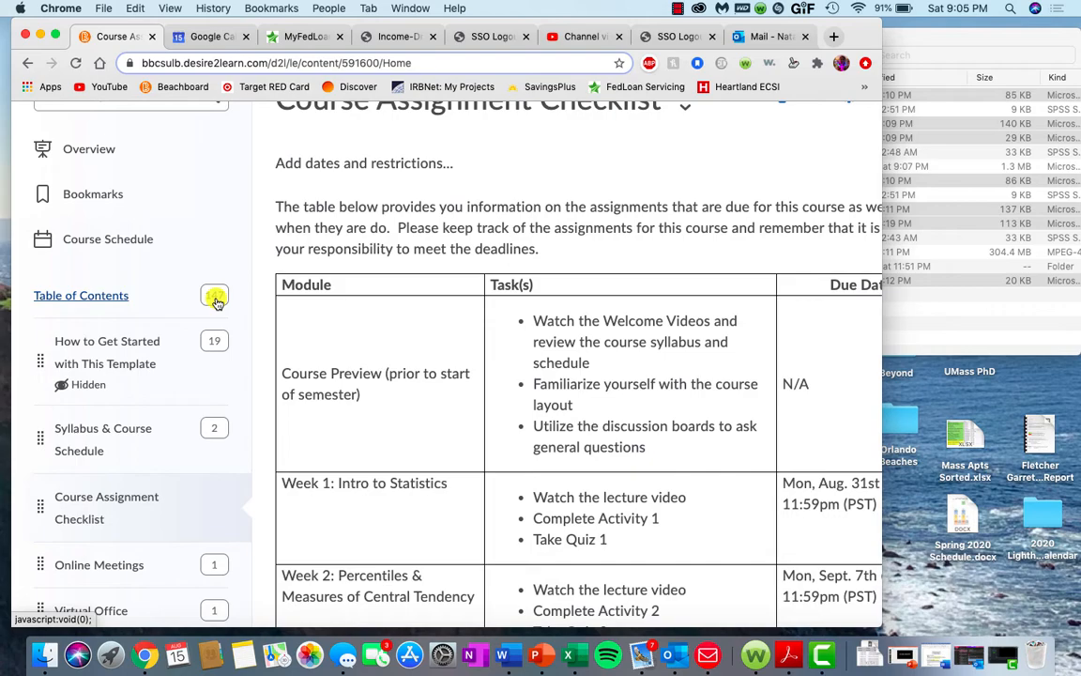
- Open the full Table of Contents and look through its listed modules
scroll(596, 454, down, 10)
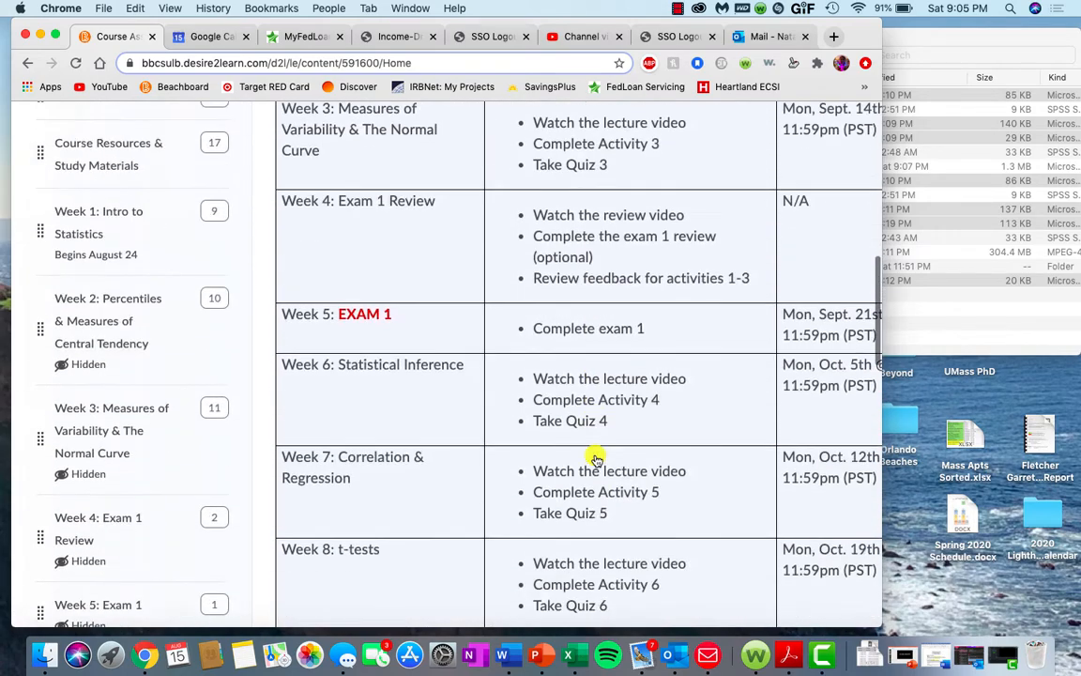
scroll(596, 458, down, 8)
scroll(596, 458, up, 15)
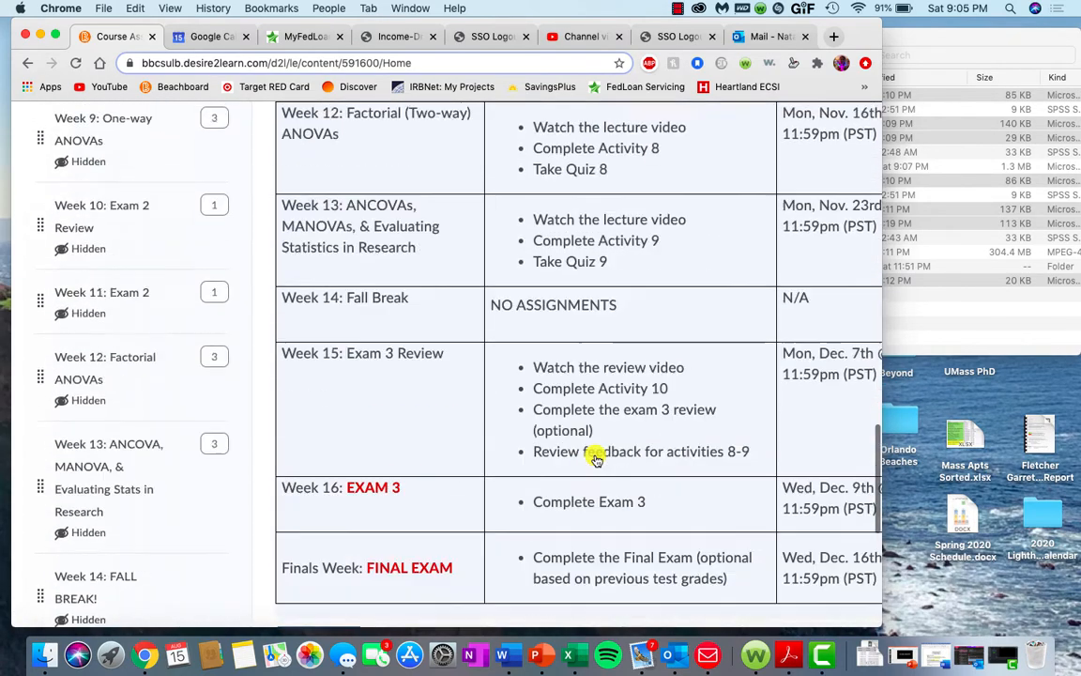
scroll(596, 458, up, 10)
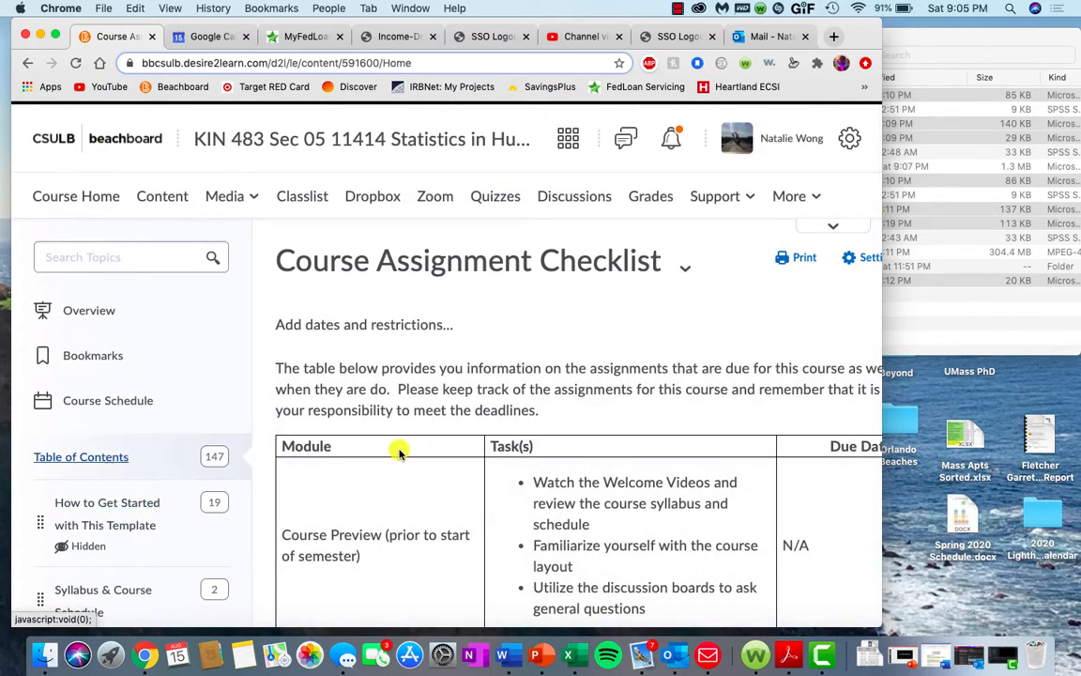
scroll(399, 451, down, 7)
scroll(398, 453, down, 3)
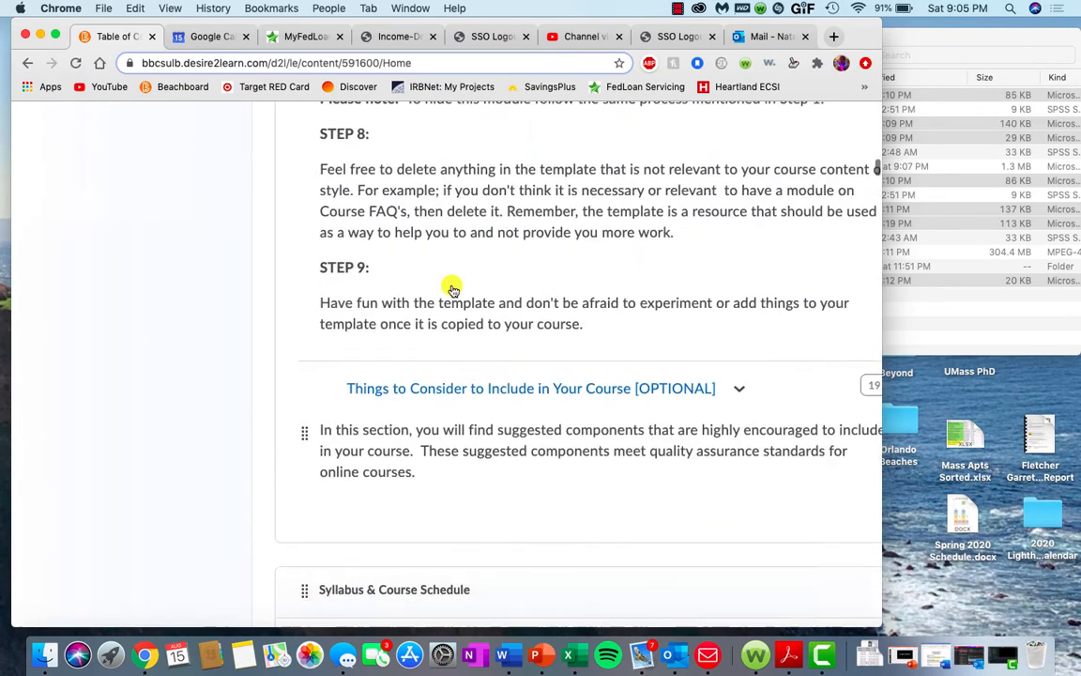
scroll(451, 289, up, 3)
scroll(451, 289, down, 7)
scroll(451, 289, up, 4)
scroll(451, 289, up, 20)
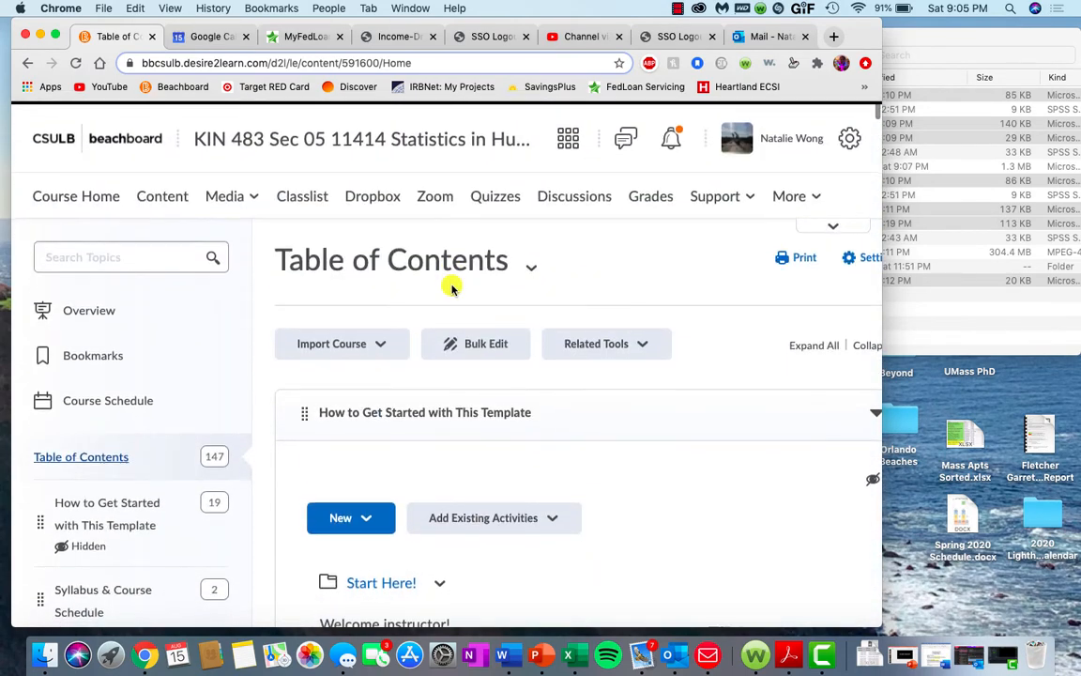
- Open the Syllabus & Course Schedule module and view the alternative download formats for the KIN 483 Course Syllabus Fall 2020 without downloading
scroll(144, 499, down, 3)
click(123, 497)
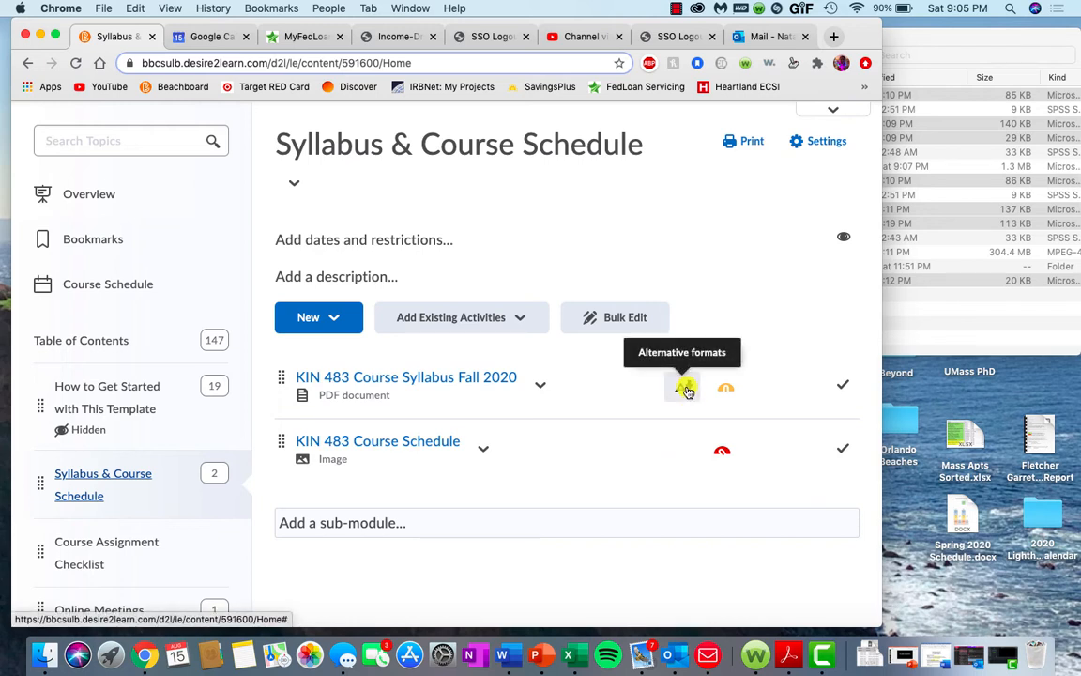
click(687, 390)
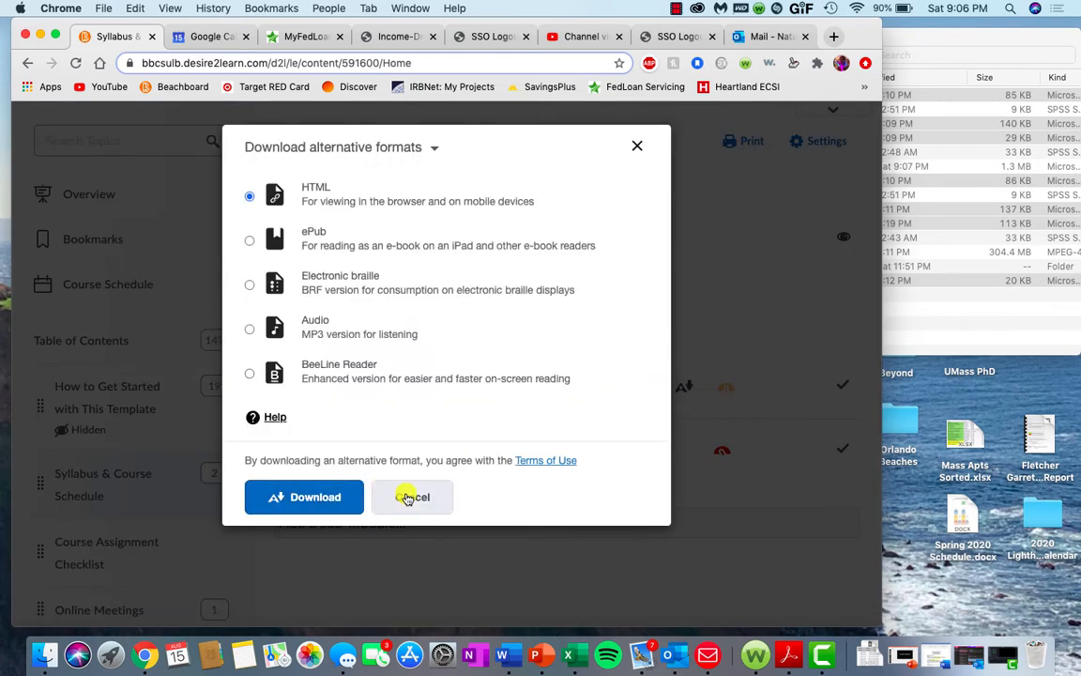
click(407, 497)
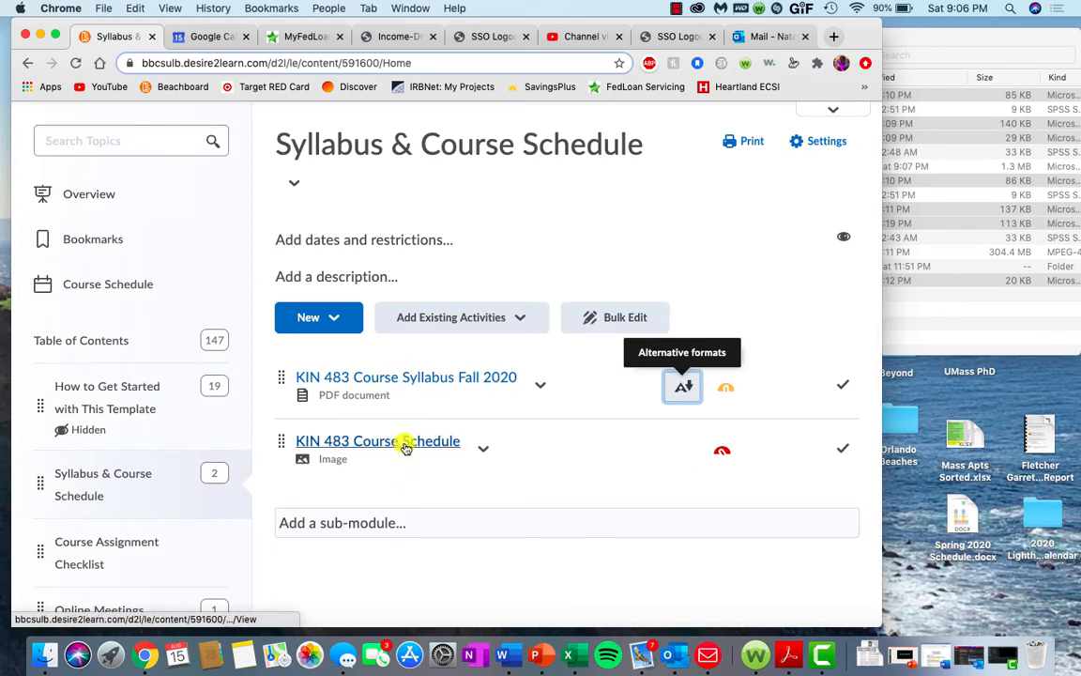
- Open the Course Assignment Checklist and review the tasks and due dates from the Course Preview through Finals Week
scroll(164, 475, down, 3)
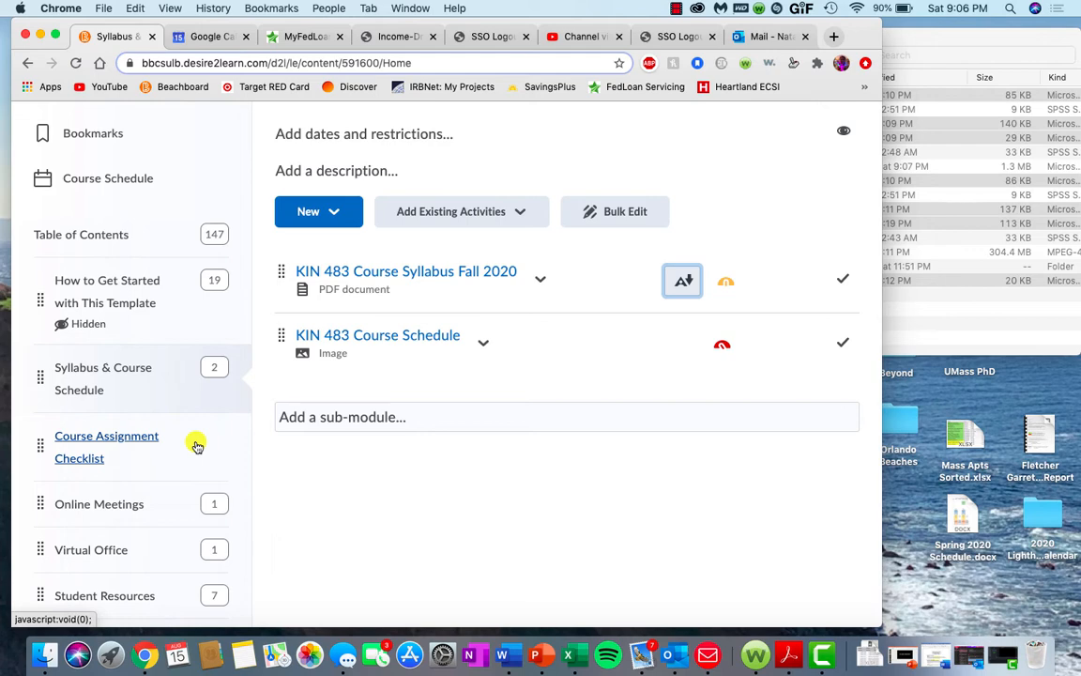
click(196, 446)
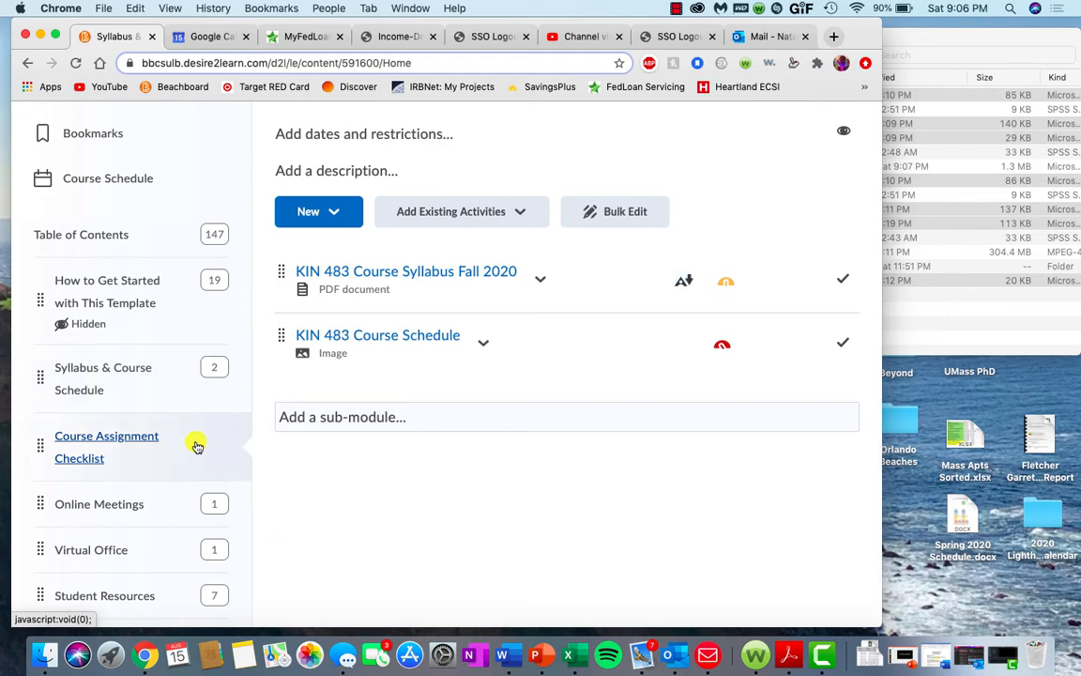
scroll(504, 457, up, 2)
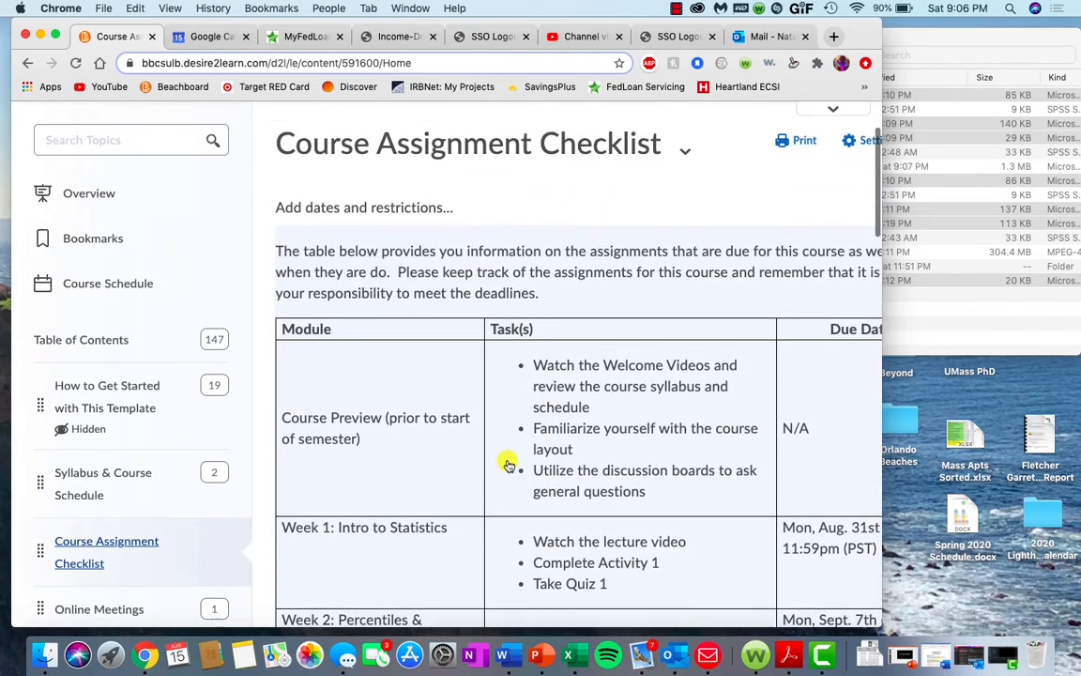
scroll(504, 457, down, 2)
scroll(506, 464, down, 3)
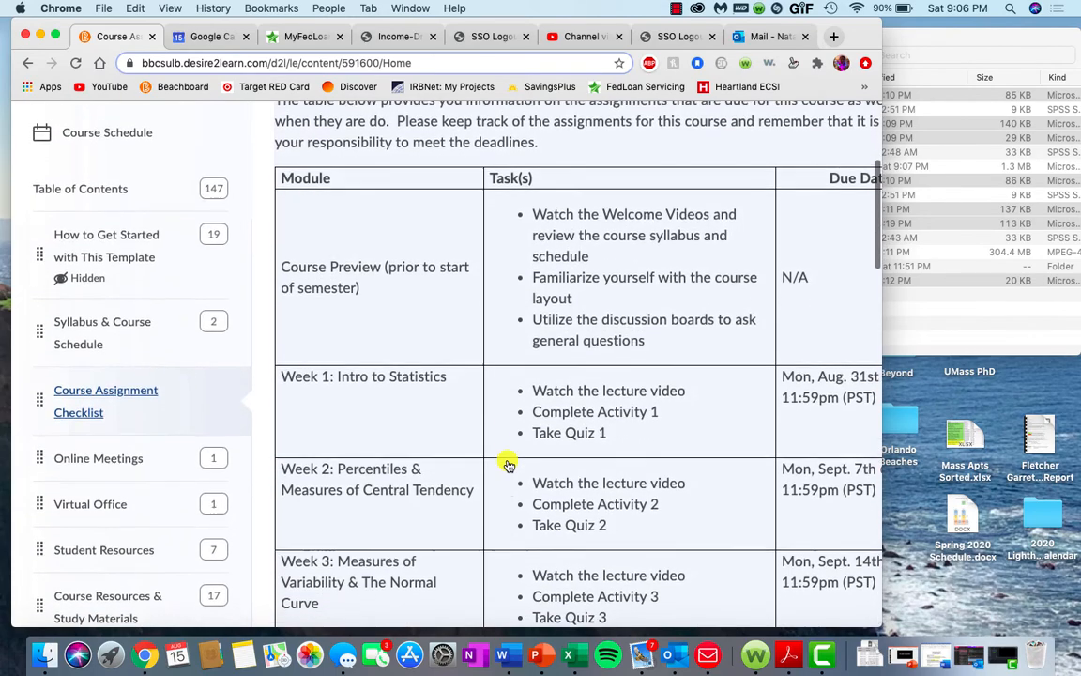
scroll(507, 465, down, 5)
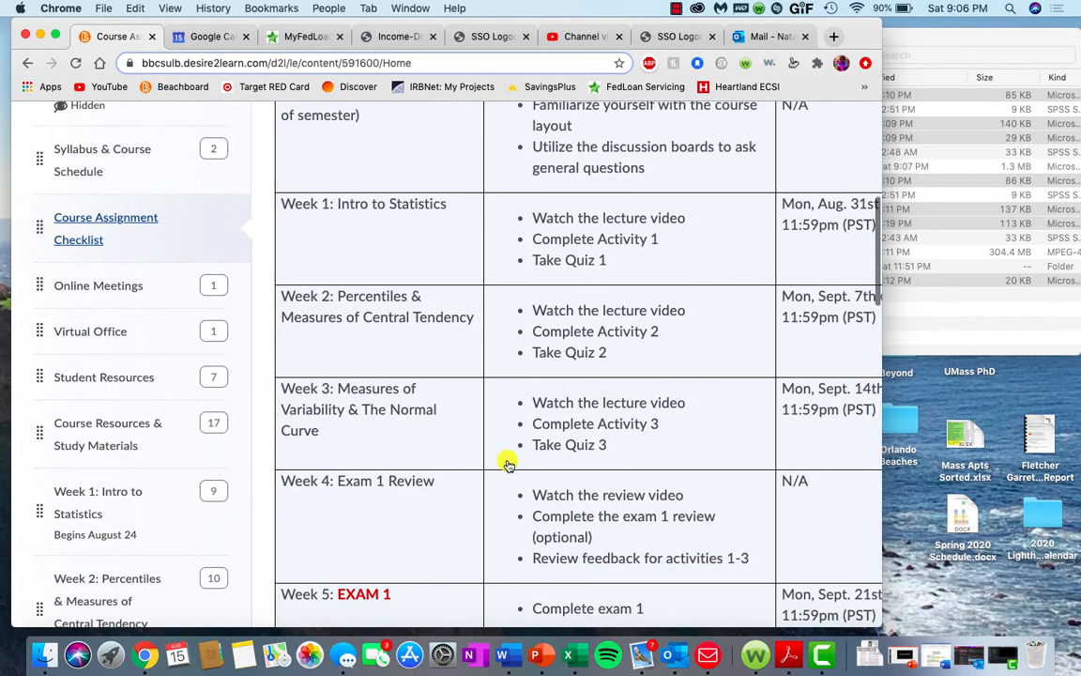
scroll(506, 464, down, 9)
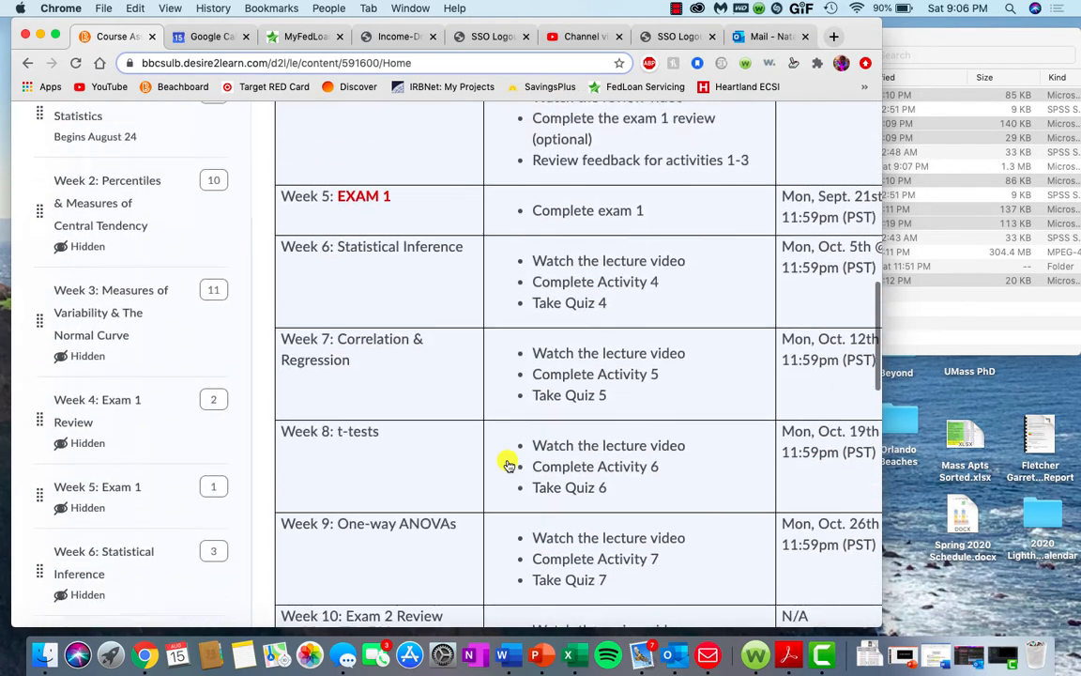
scroll(506, 465, down, 6)
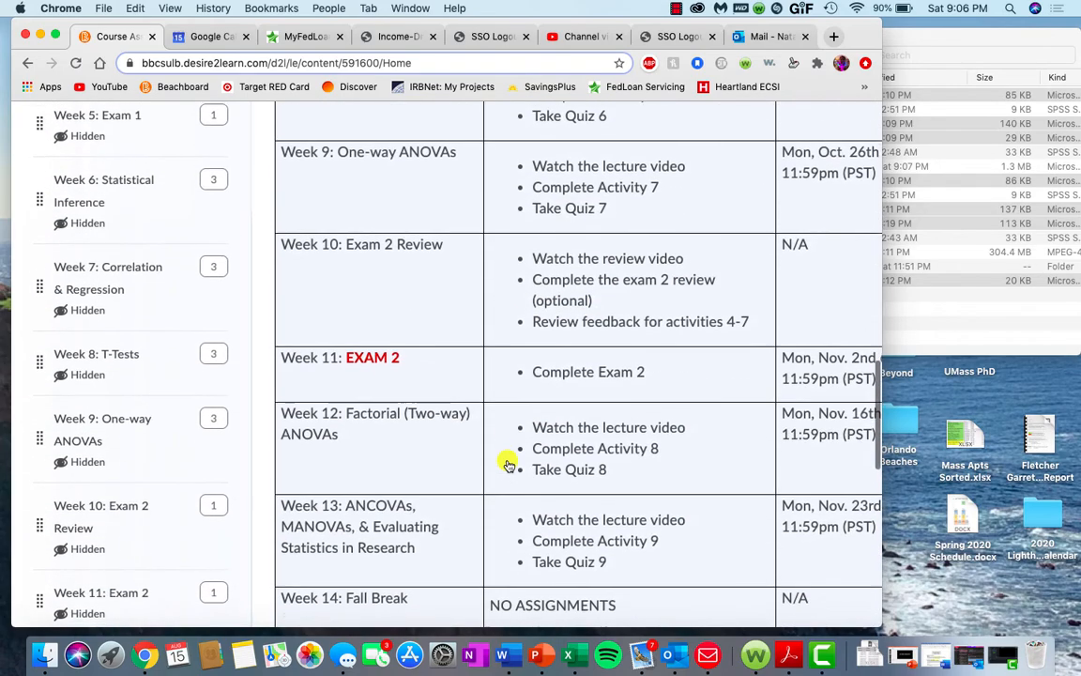
scroll(507, 464, down, 6)
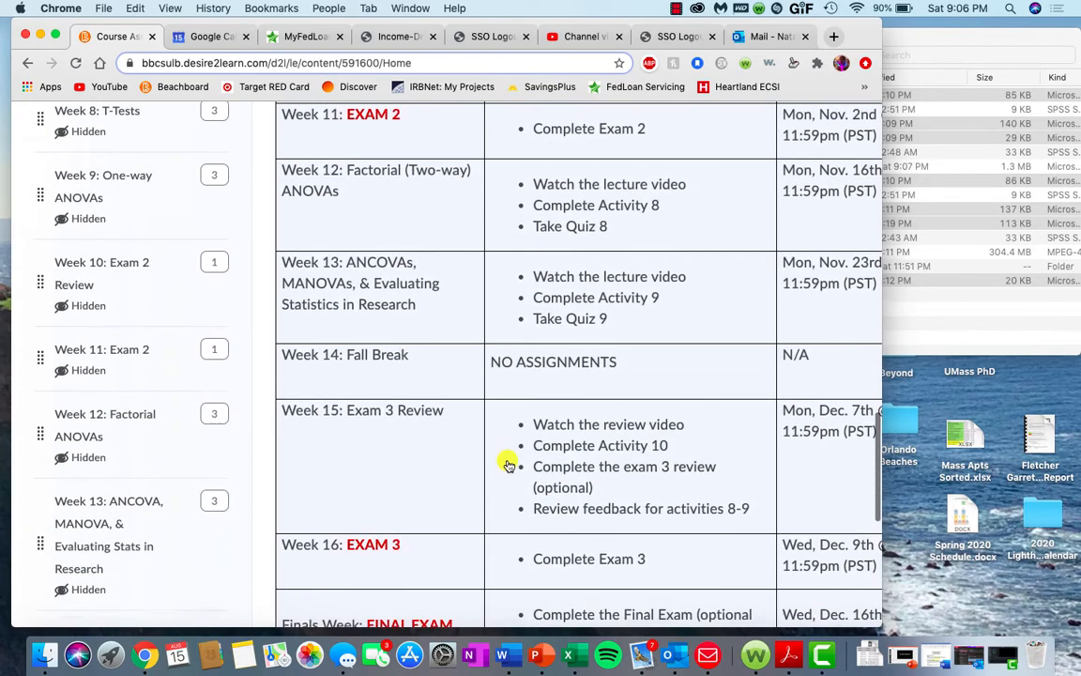
scroll(507, 464, up, 20)
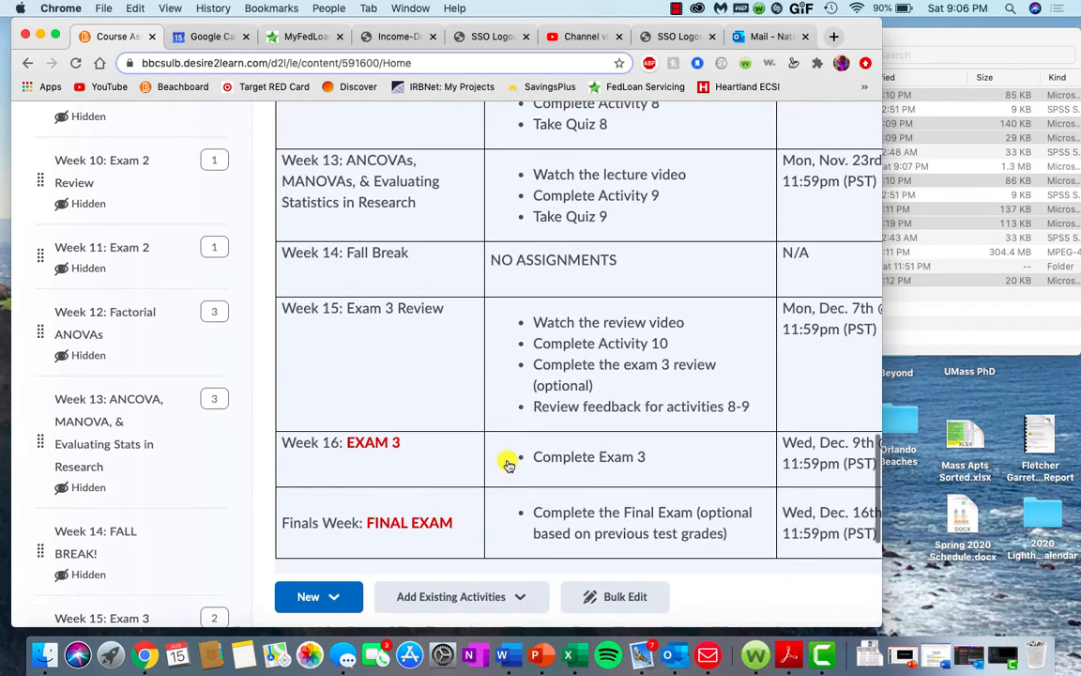
scroll(506, 465, up, 20)
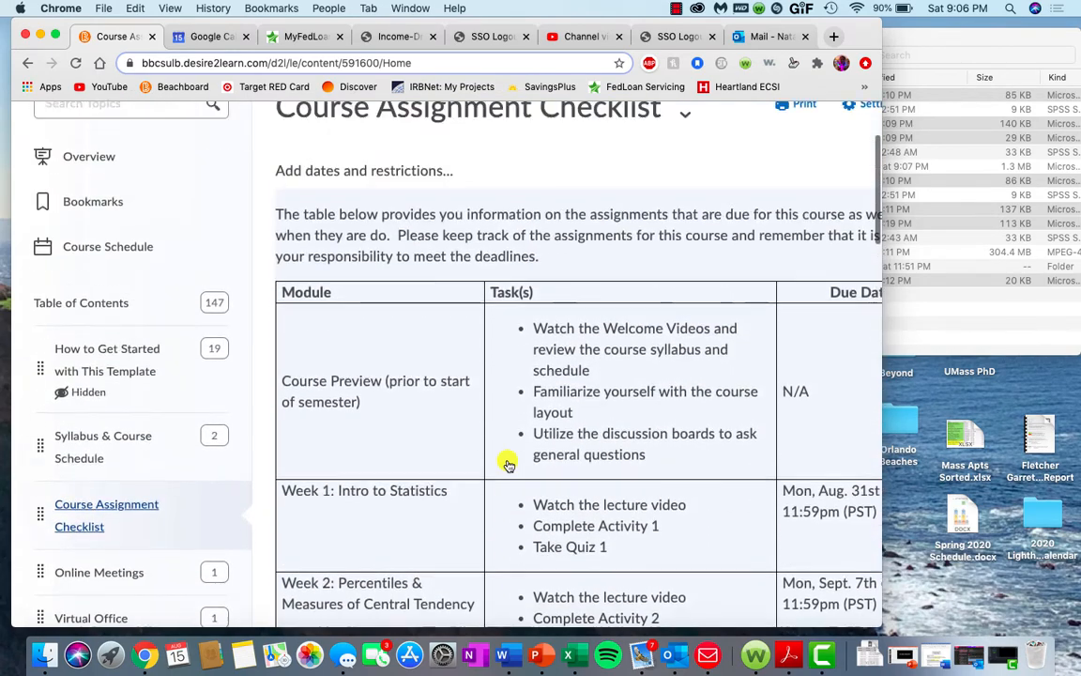
scroll(507, 464, down, 1)
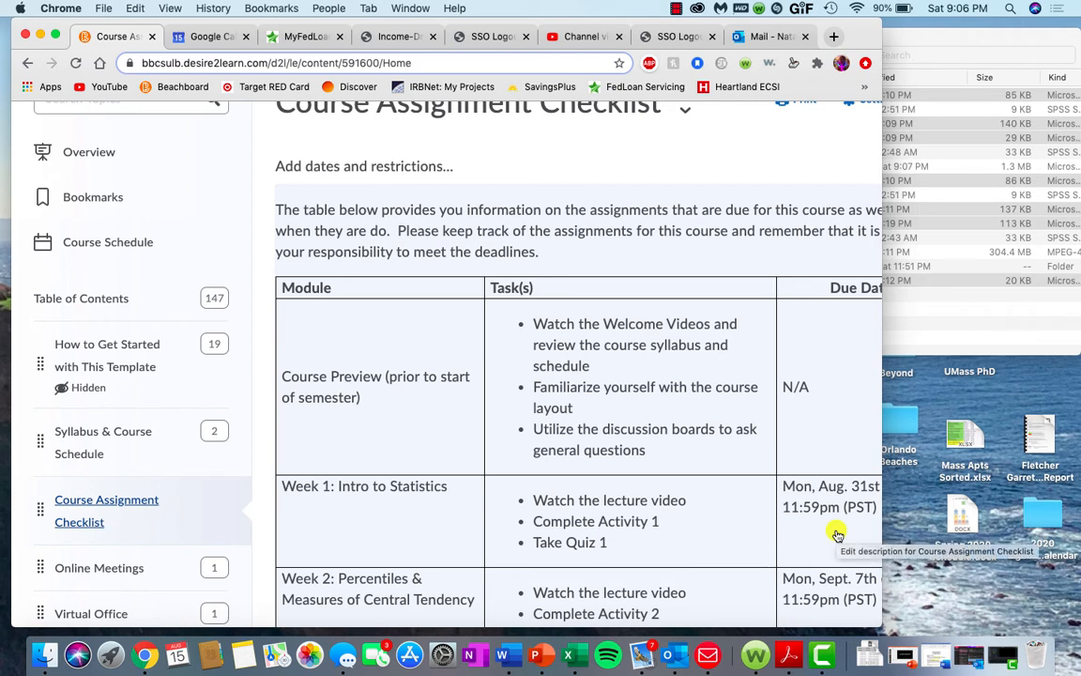
- Open the Online Meetings module and read the class meeting instructions and the Zoom lecture link entry
scroll(193, 463, down, 5)
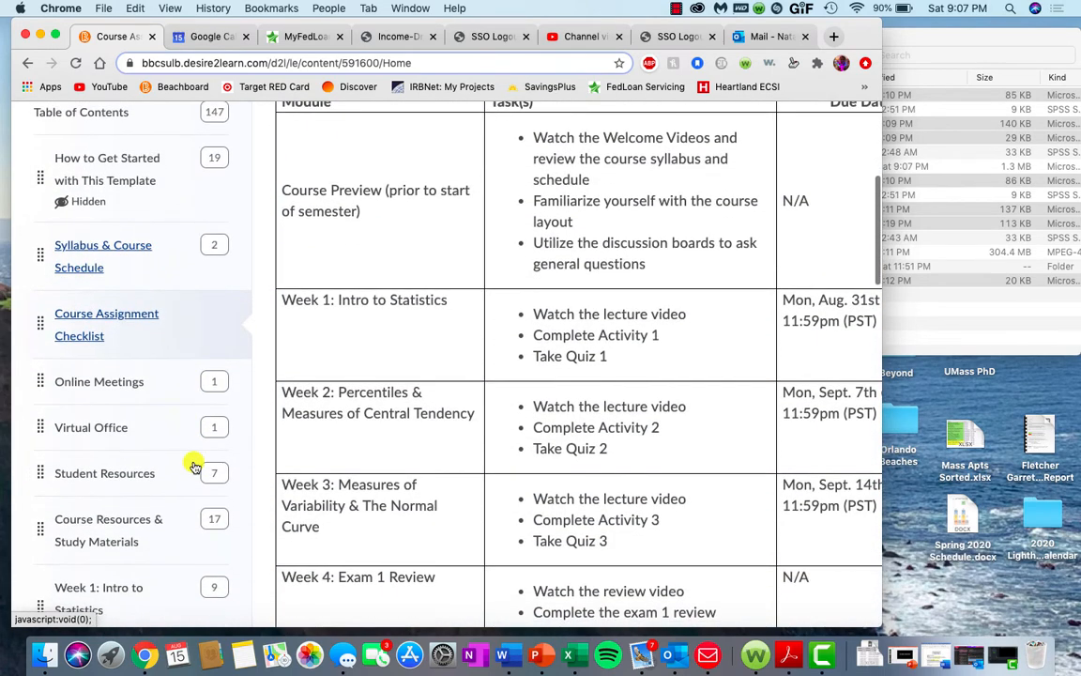
click(149, 379)
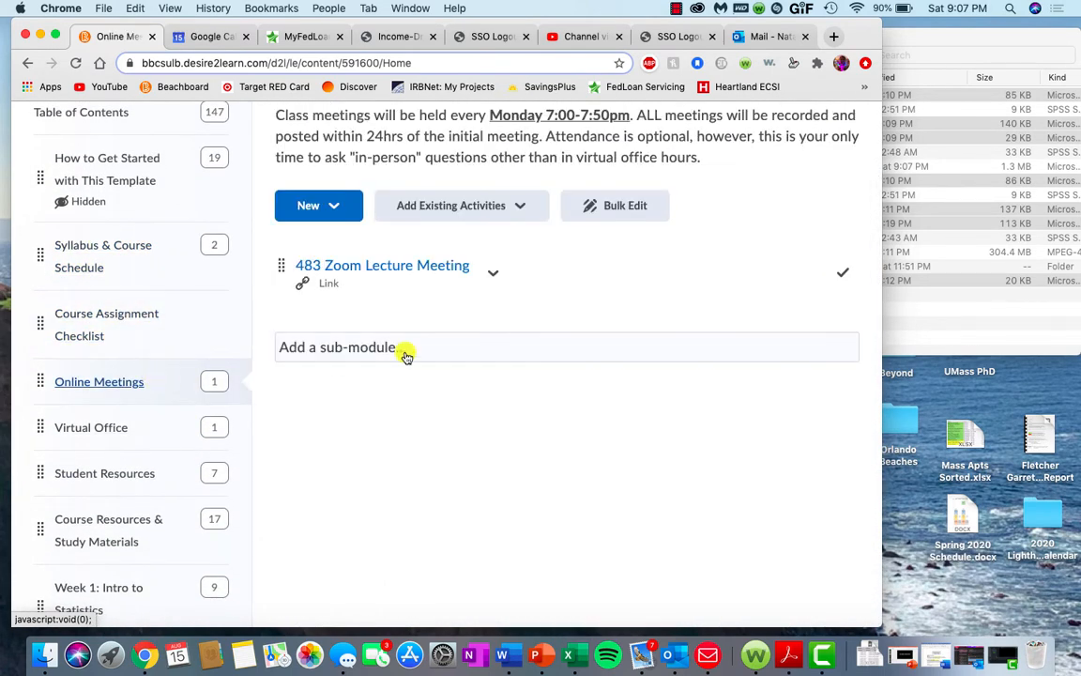
scroll(406, 356, up, 5)
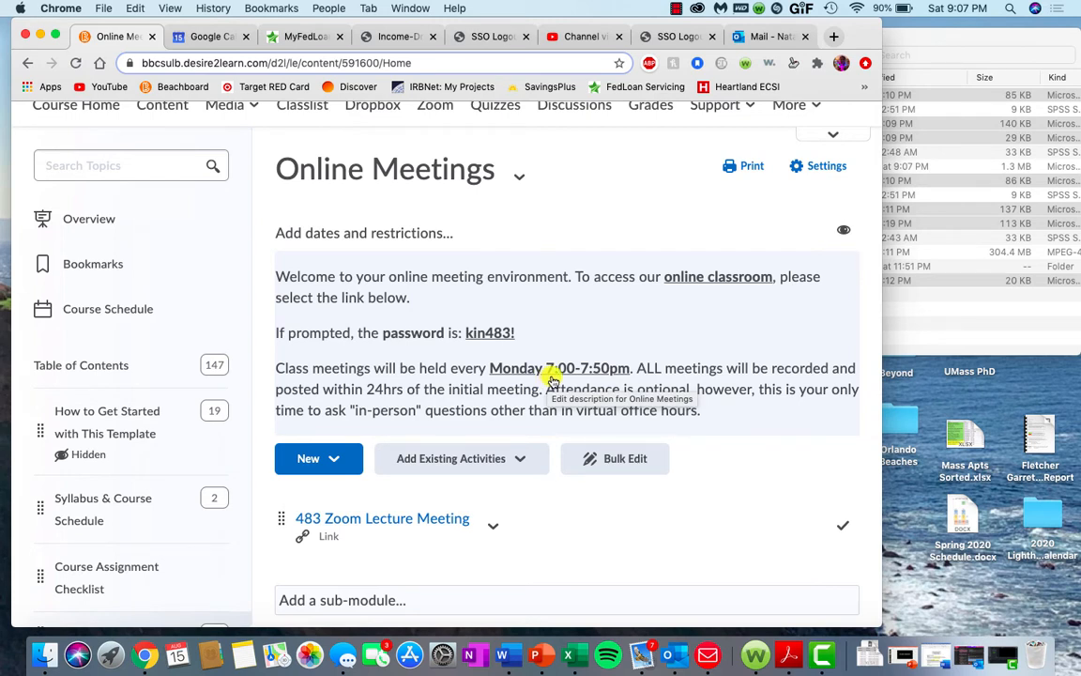
scroll(552, 378, down, 2)
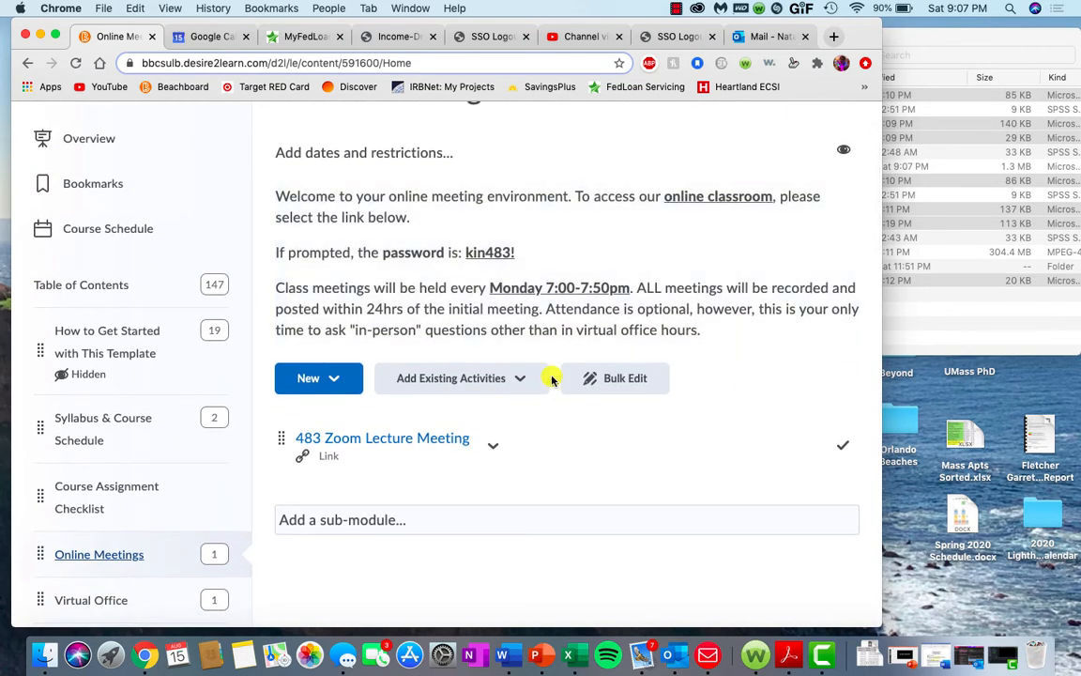
scroll(552, 379, down, 1)
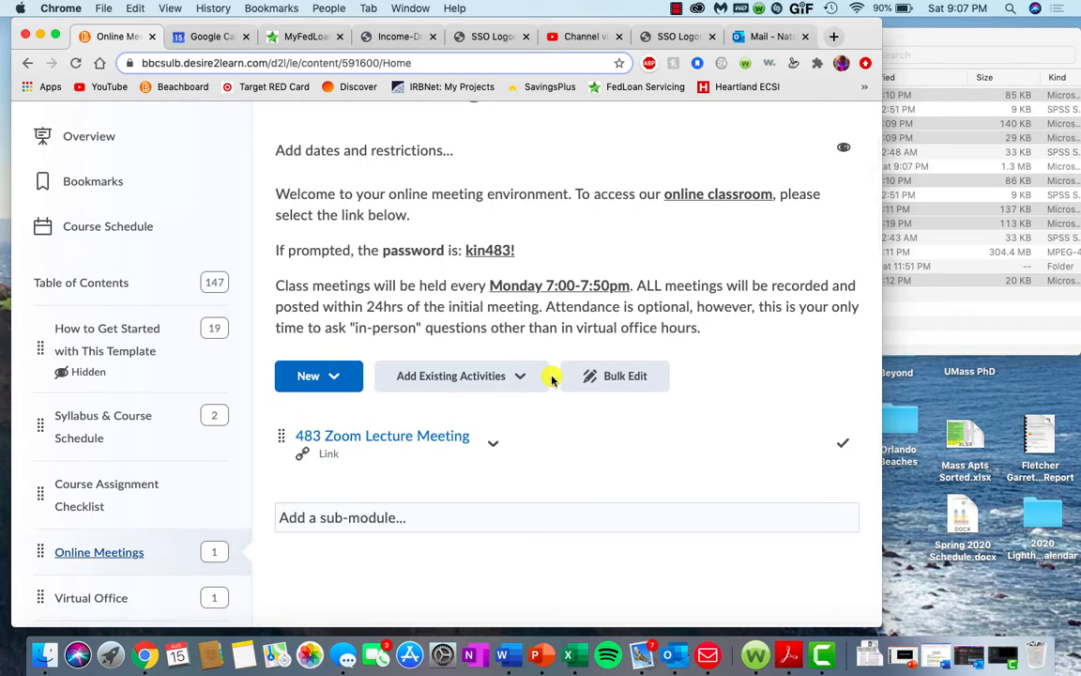
- Open the Virtual Office module and read its introduction
scroll(551, 377, down, 1)
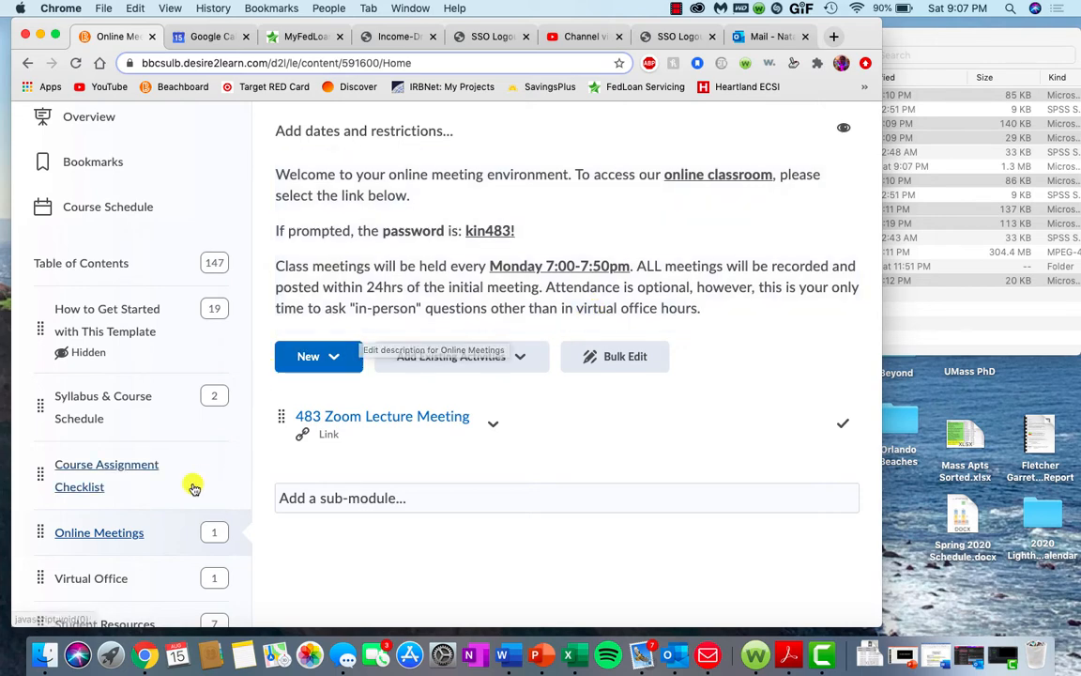
scroll(193, 486, down, 2)
click(160, 494)
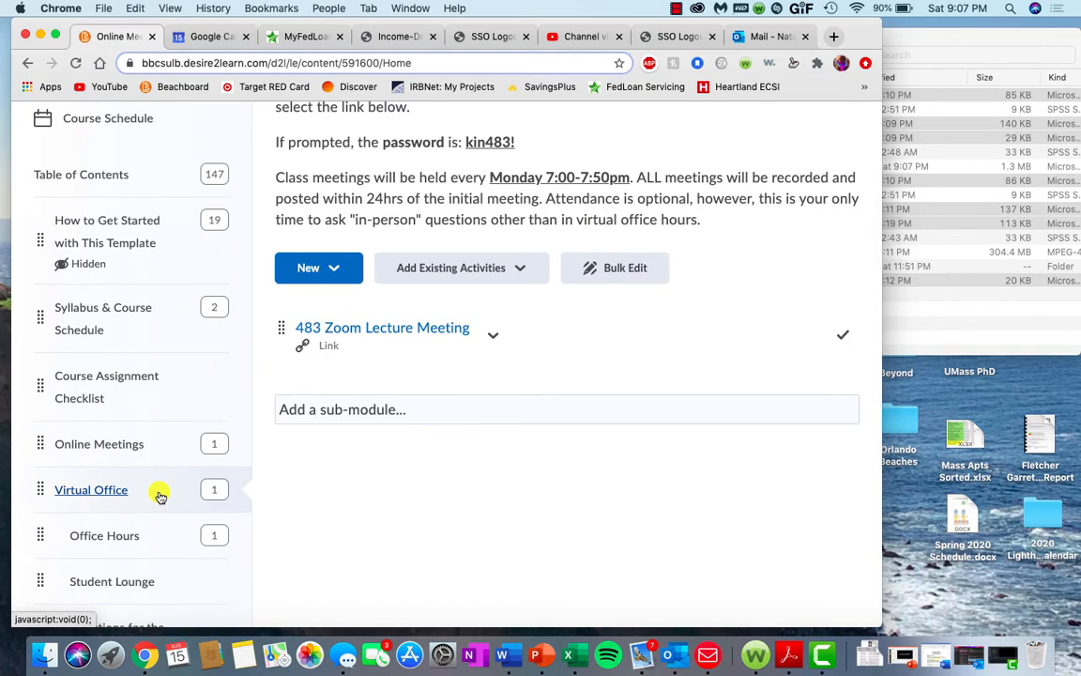
scroll(394, 473, up, 4)
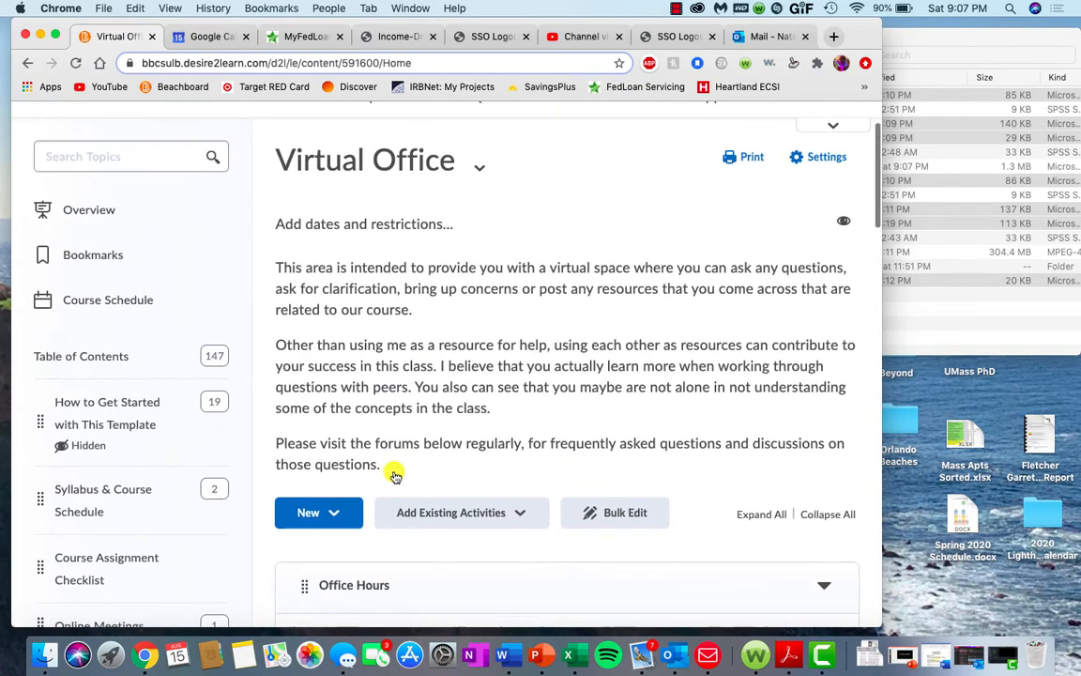
- Read the Office Hours details and the Student Lounge description in the Virtual Office module
scroll(395, 476, down, 8)
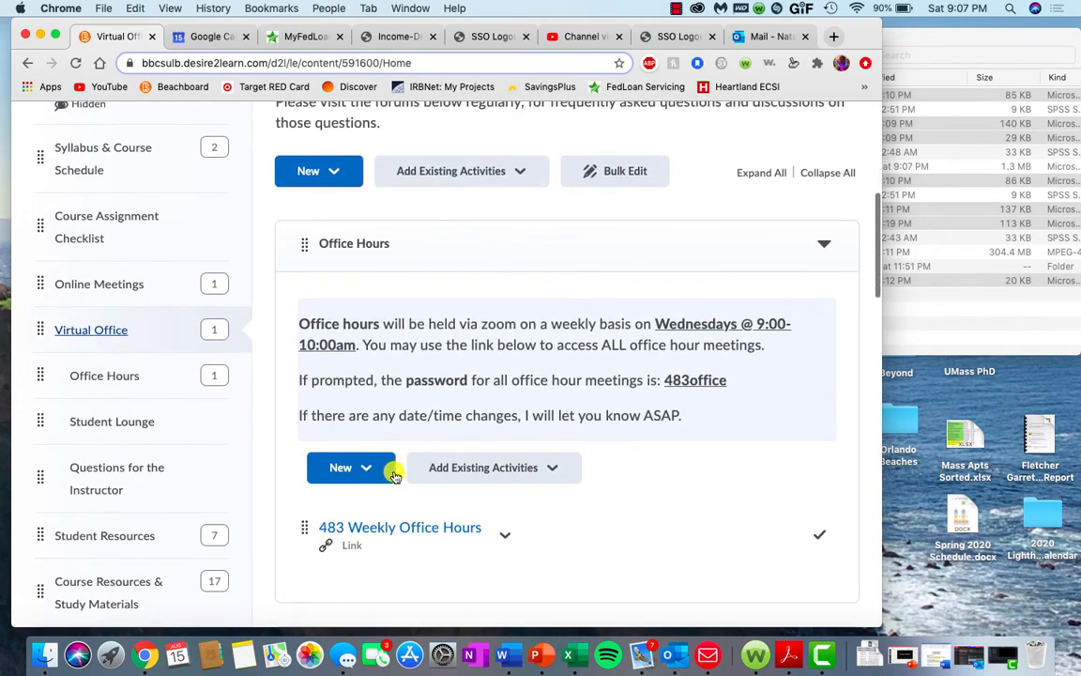
scroll(394, 476, down, 1)
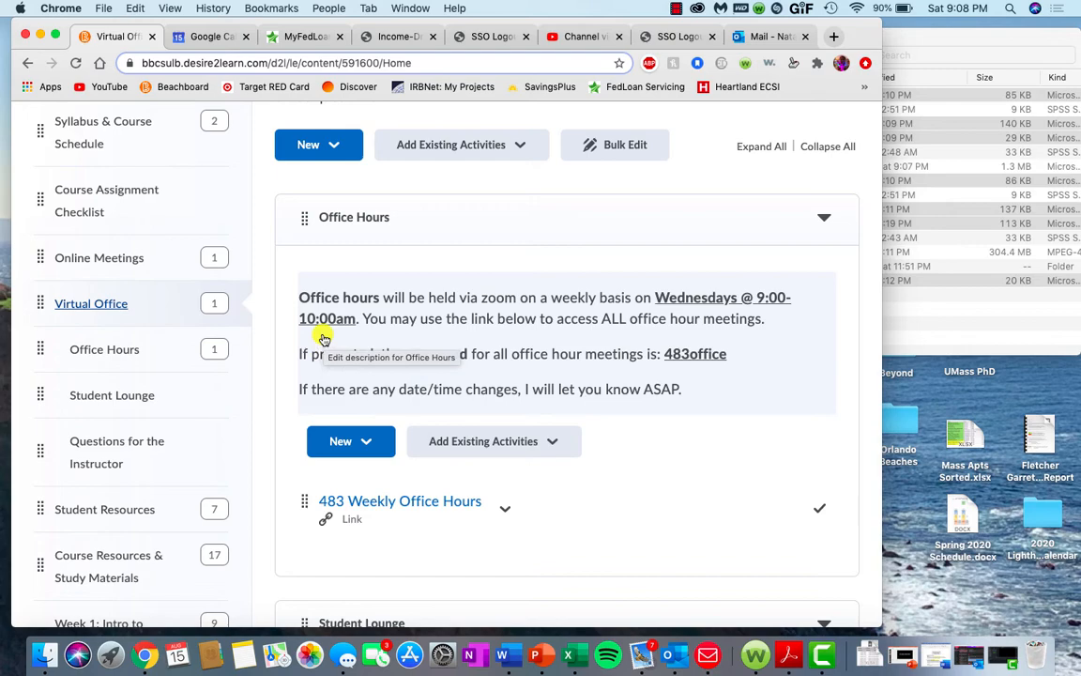
scroll(324, 340, down, 5)
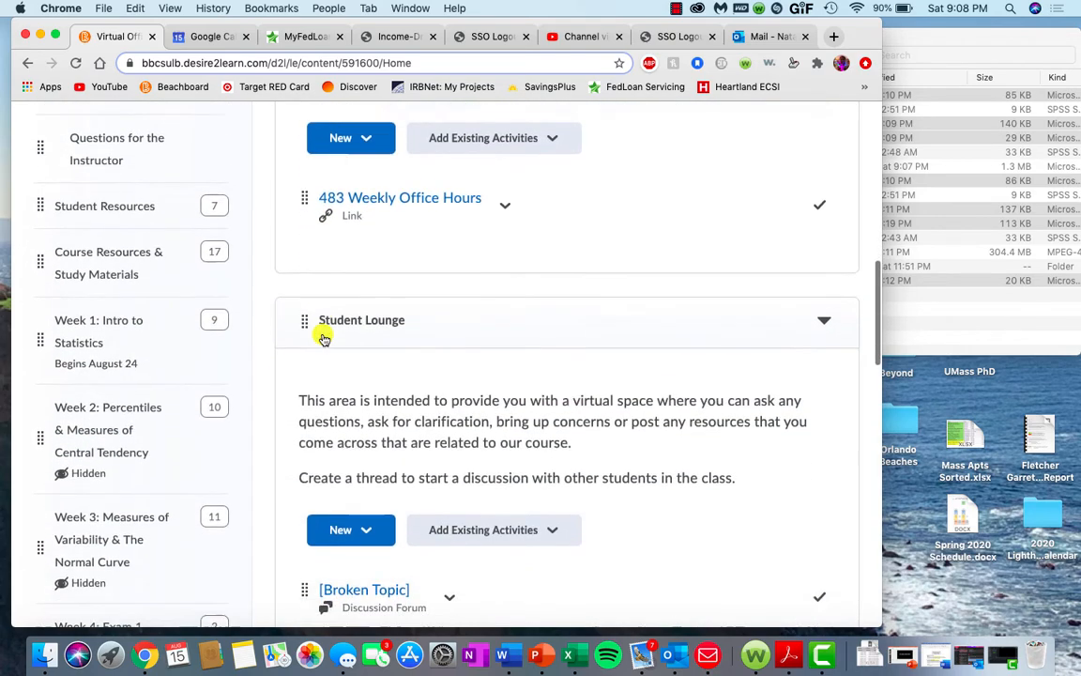
scroll(323, 339, down, 3)
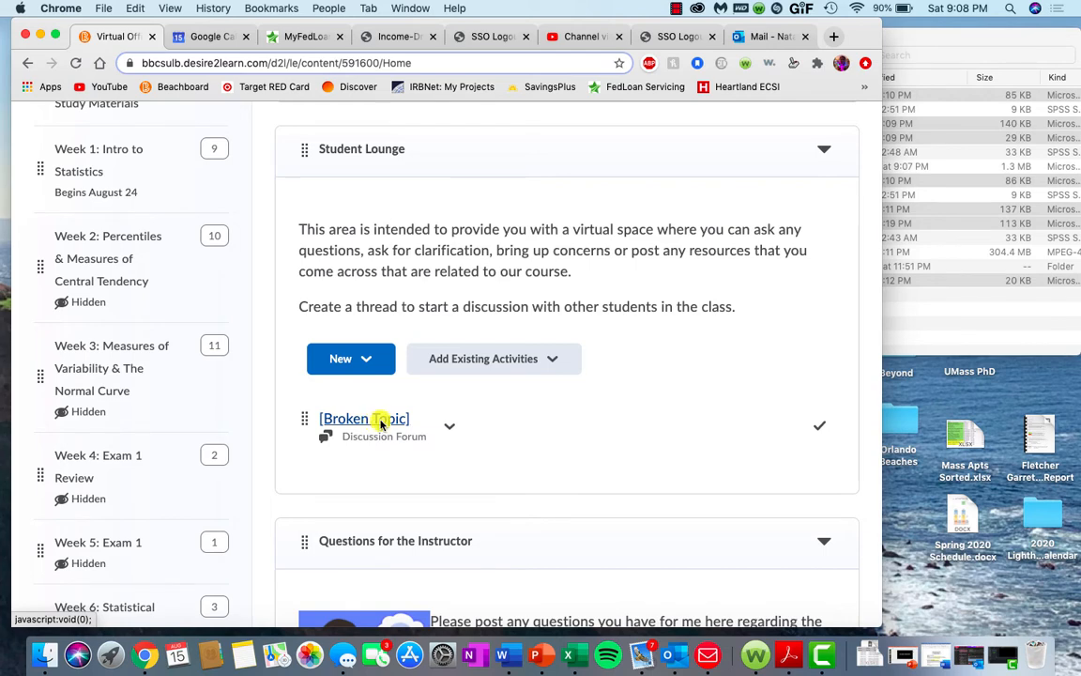
- Read the Questions for the Instructor section and its discussion forum entry in the Virtual Office module
scroll(552, 441, down, 5)
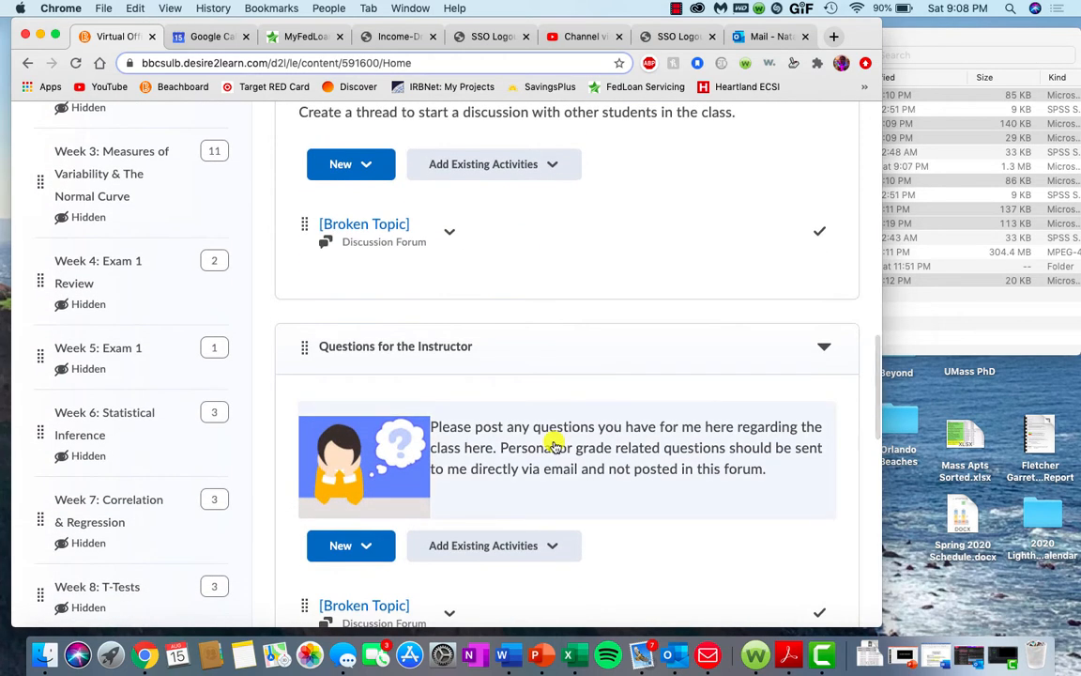
scroll(555, 445, down, 1)
scroll(554, 444, down, 4)
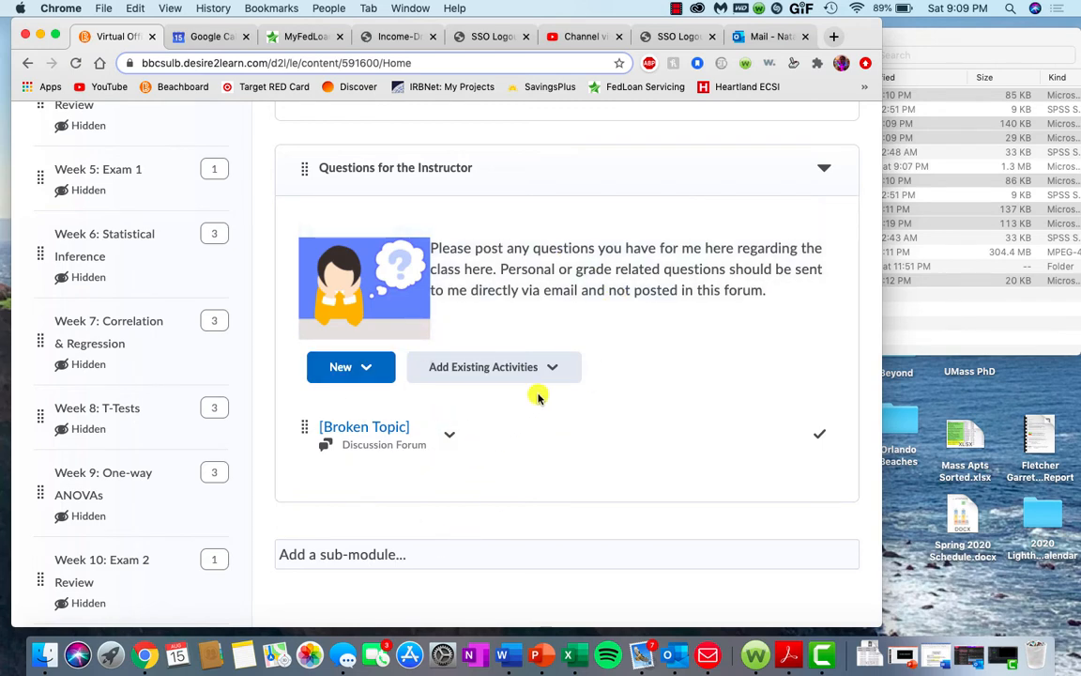
scroll(437, 413, down, 1)
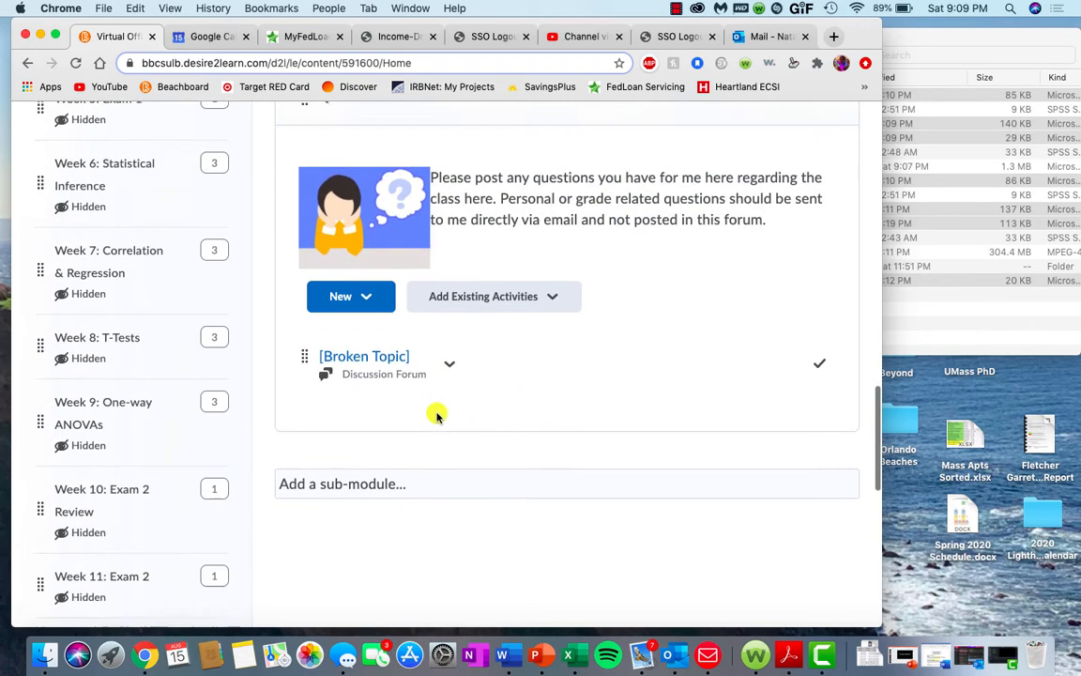
- Open the Student Resources module and review the LockDown Browser and Monitor how-to videos and help guides
scroll(436, 413, up, 5)
scroll(436, 415, up, 5)
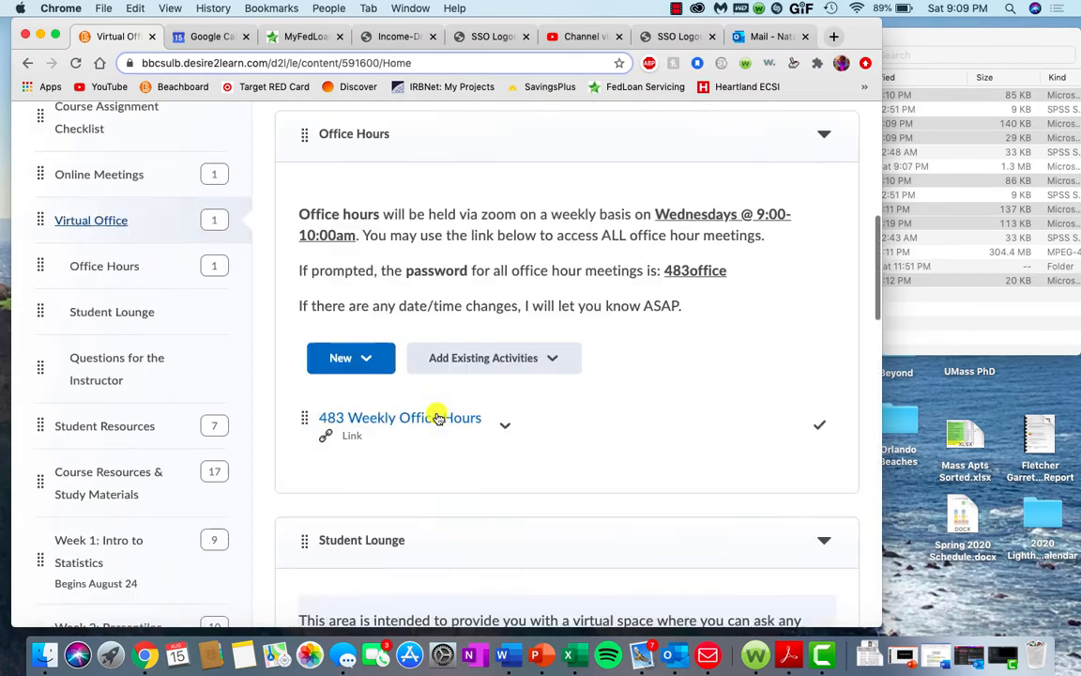
click(126, 465)
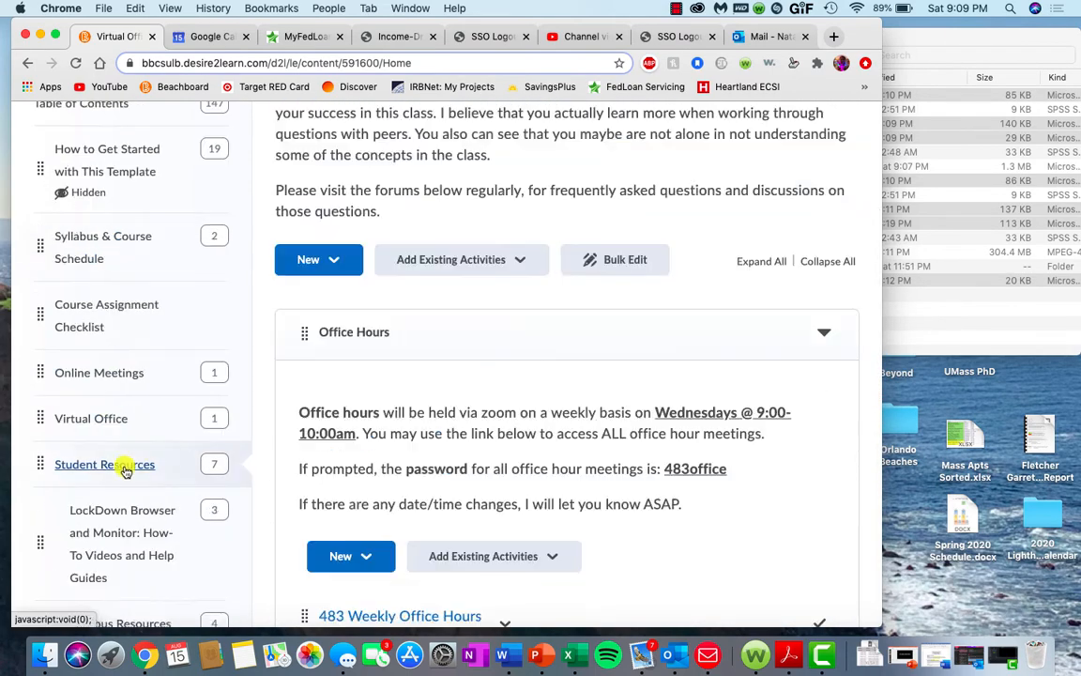
scroll(464, 393, up, 2)
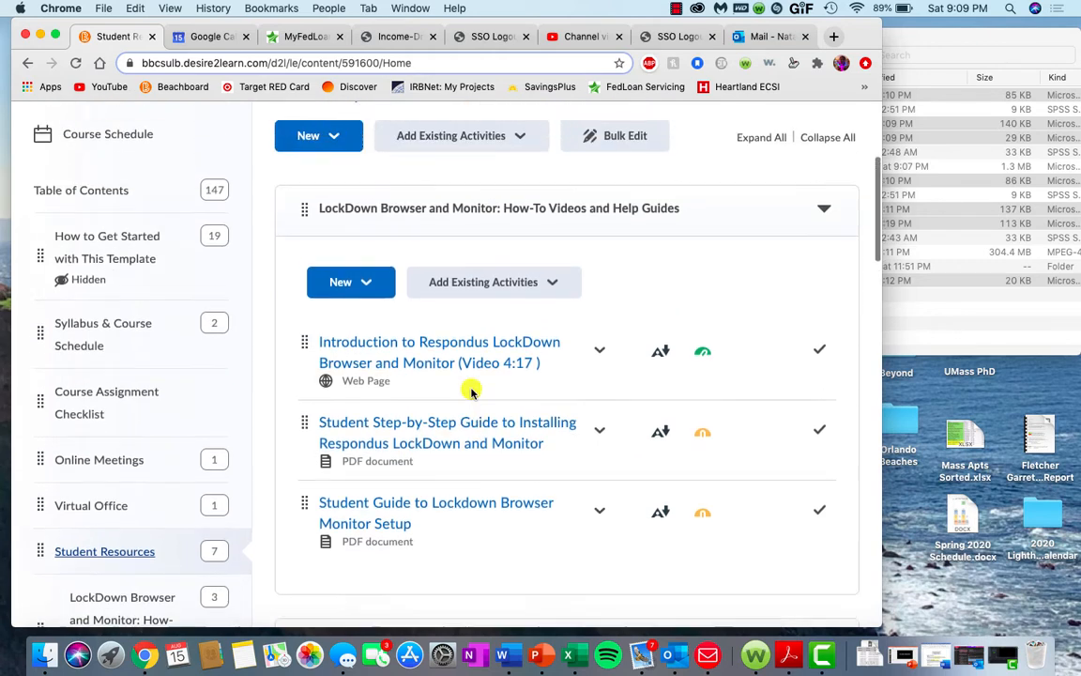
scroll(471, 389, up, 2)
scroll(471, 392, down, 5)
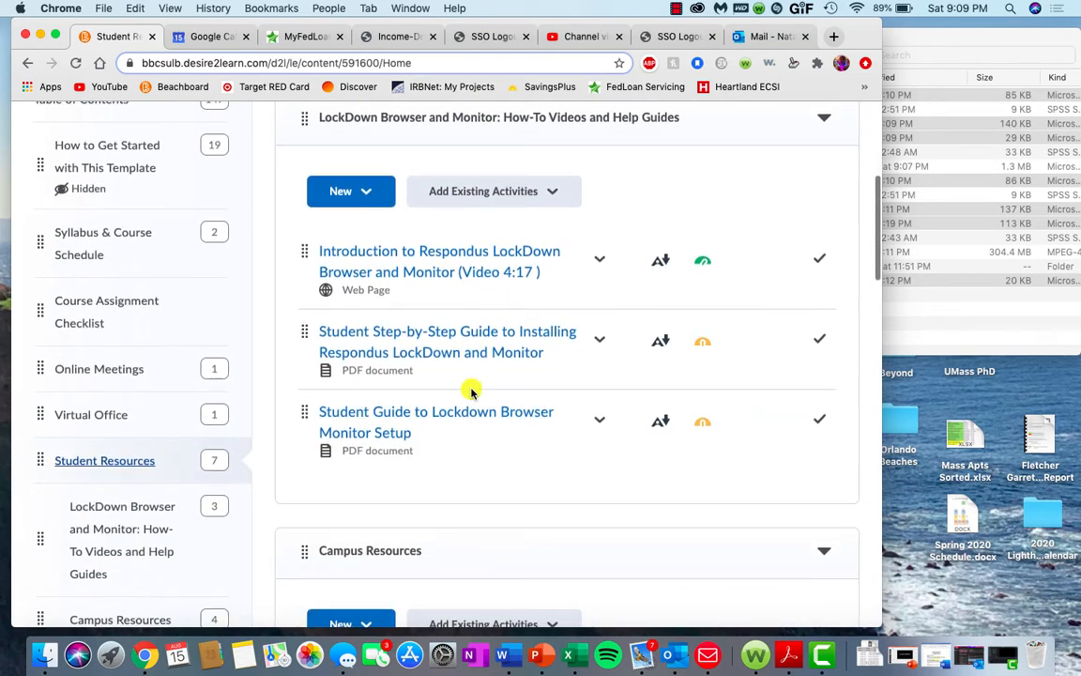
scroll(471, 392, up, 1)
scroll(471, 392, down, 1)
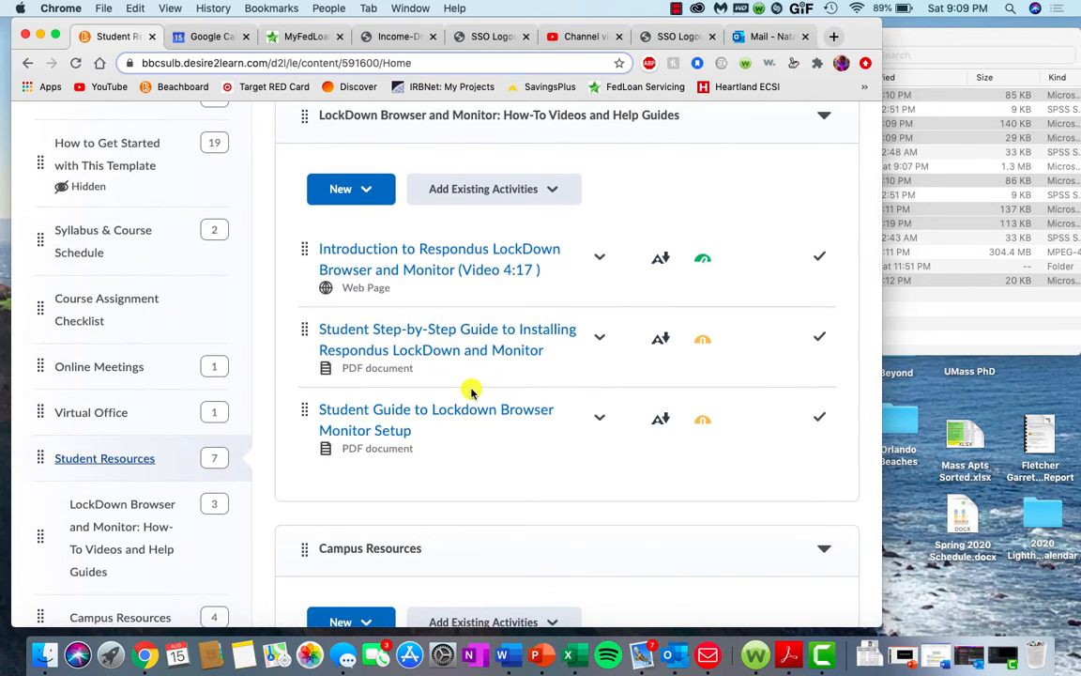
scroll(471, 392, up, 1)
scroll(471, 390, down, 2)
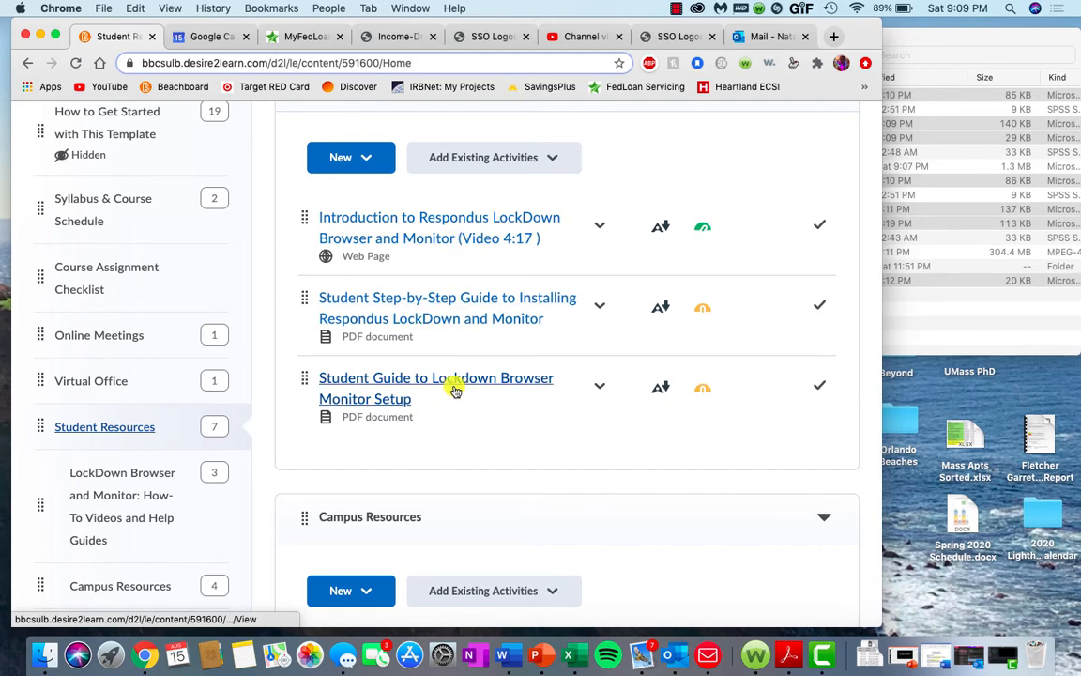
- Review the Campus Resources section of Student Resources, covering the technical, accessibility, academic and cultural support pages
scroll(454, 391, down, 10)
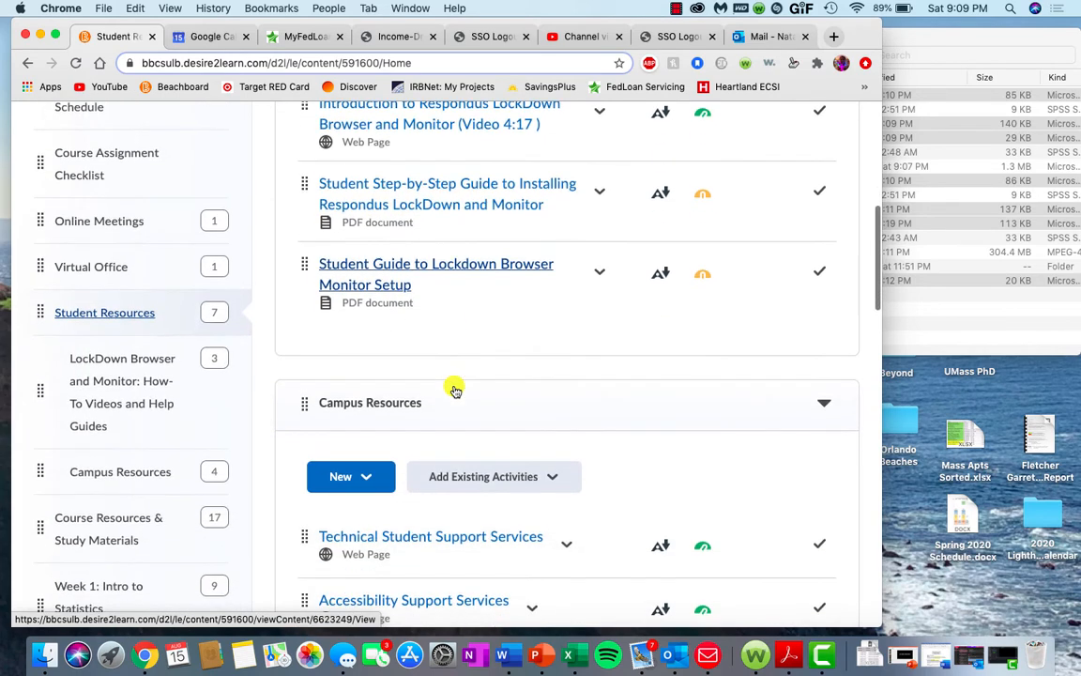
scroll(454, 390, down, 6)
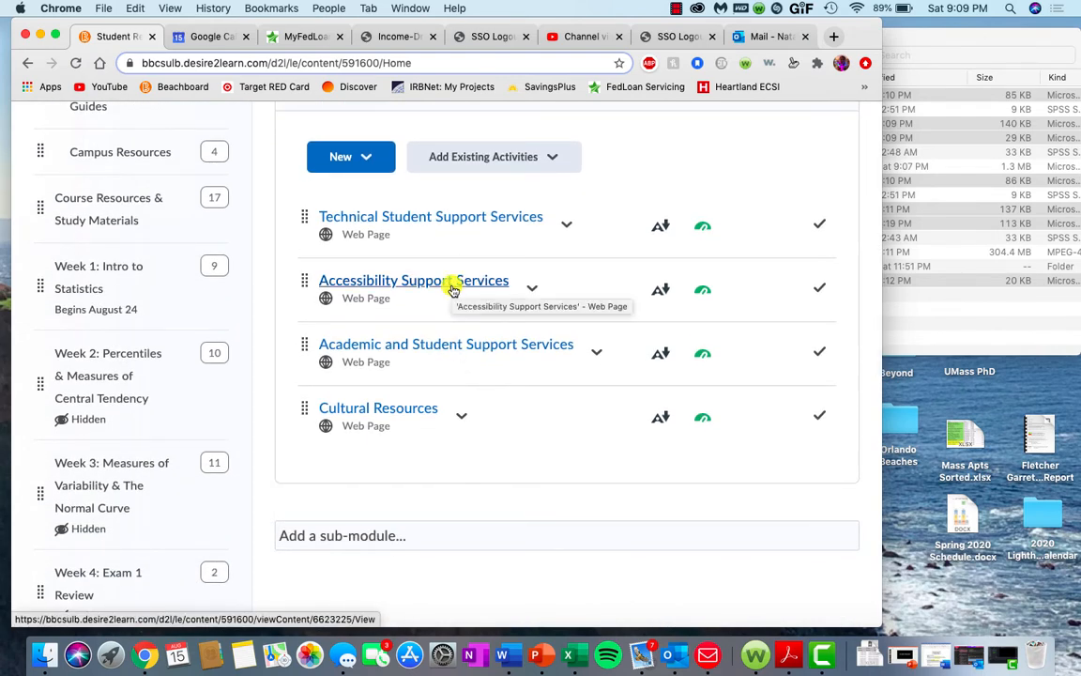
scroll(452, 289, down, 7)
scroll(452, 289, up, 15)
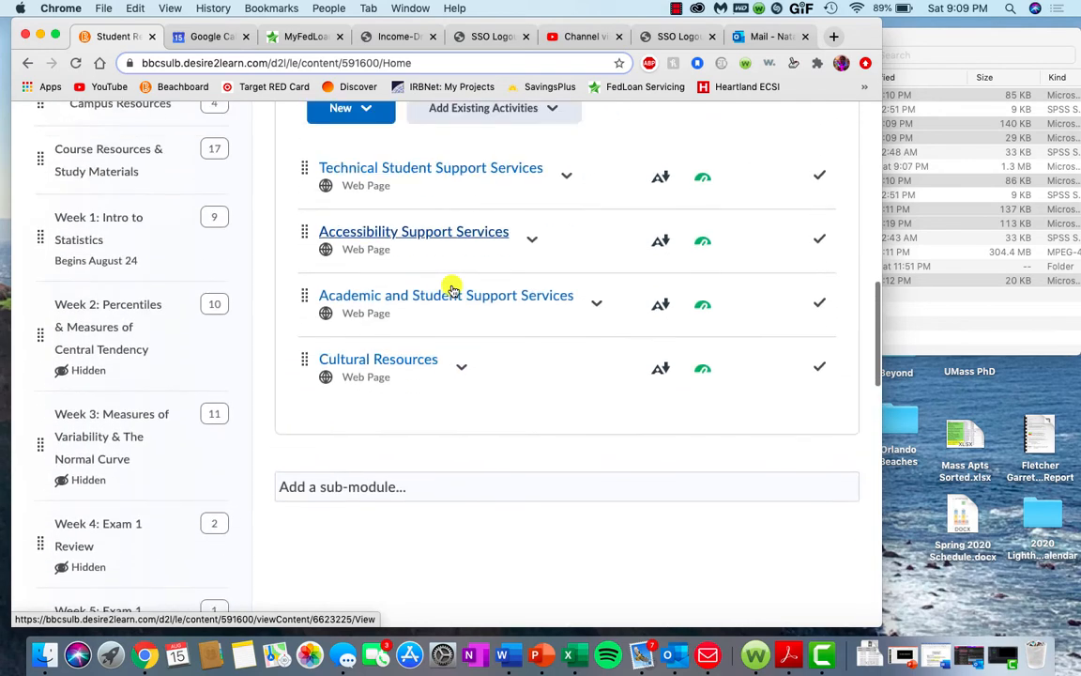
scroll(451, 287, up, 3)
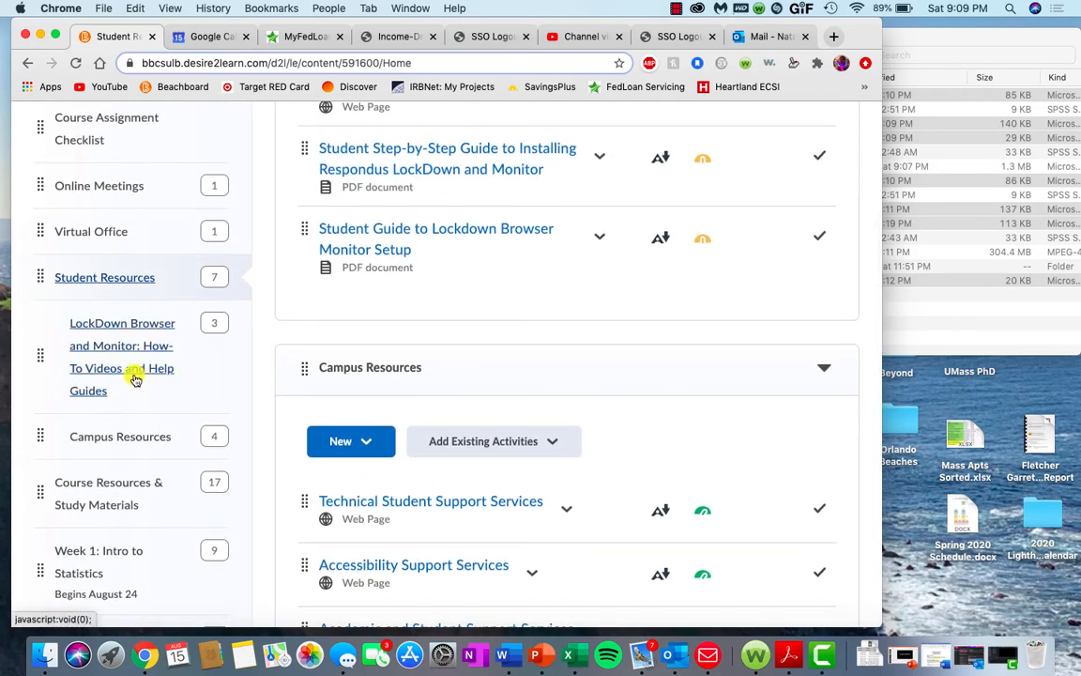
- Open the Course Resources & Study Materials module and view its list of sub-modules
scroll(121, 504, down, 3)
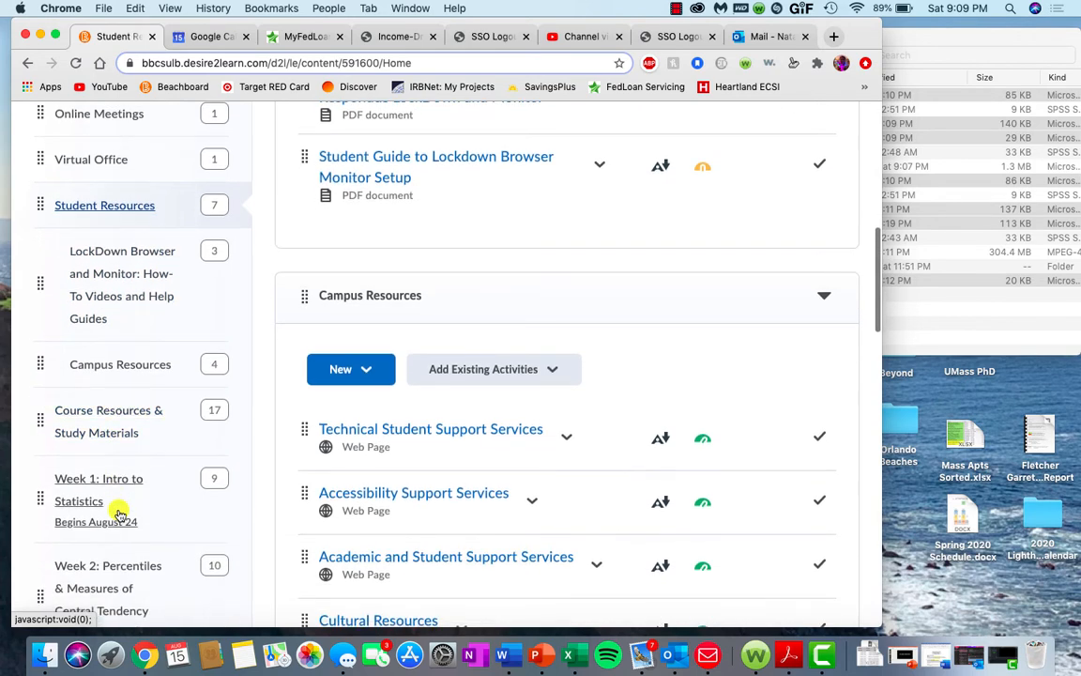
click(125, 440)
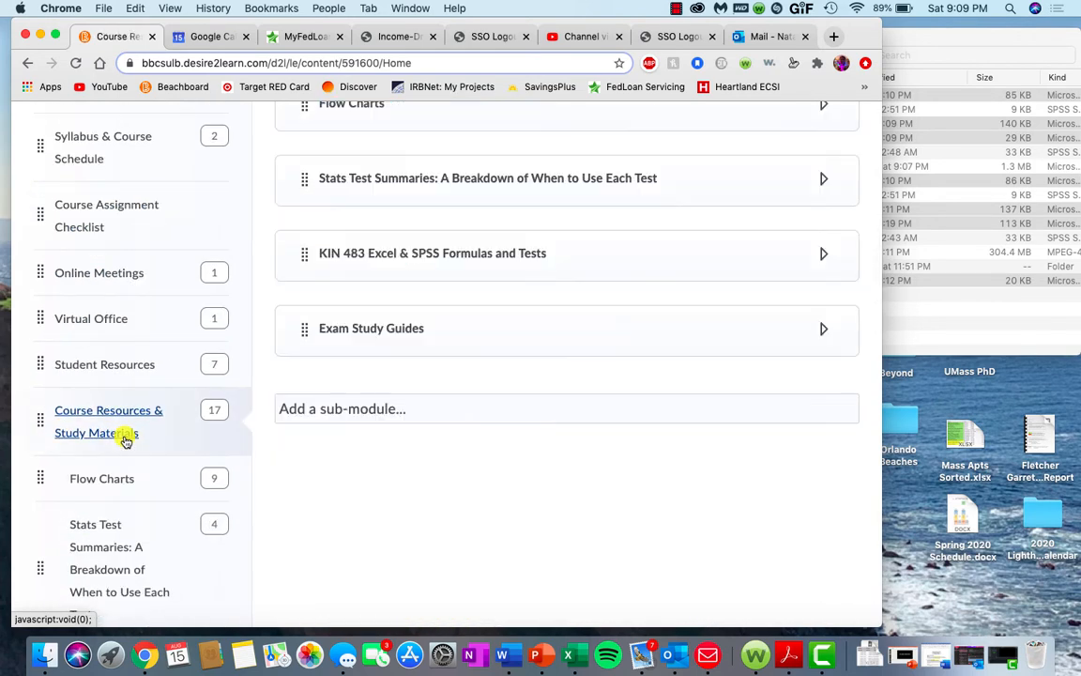
scroll(464, 391, up, 3)
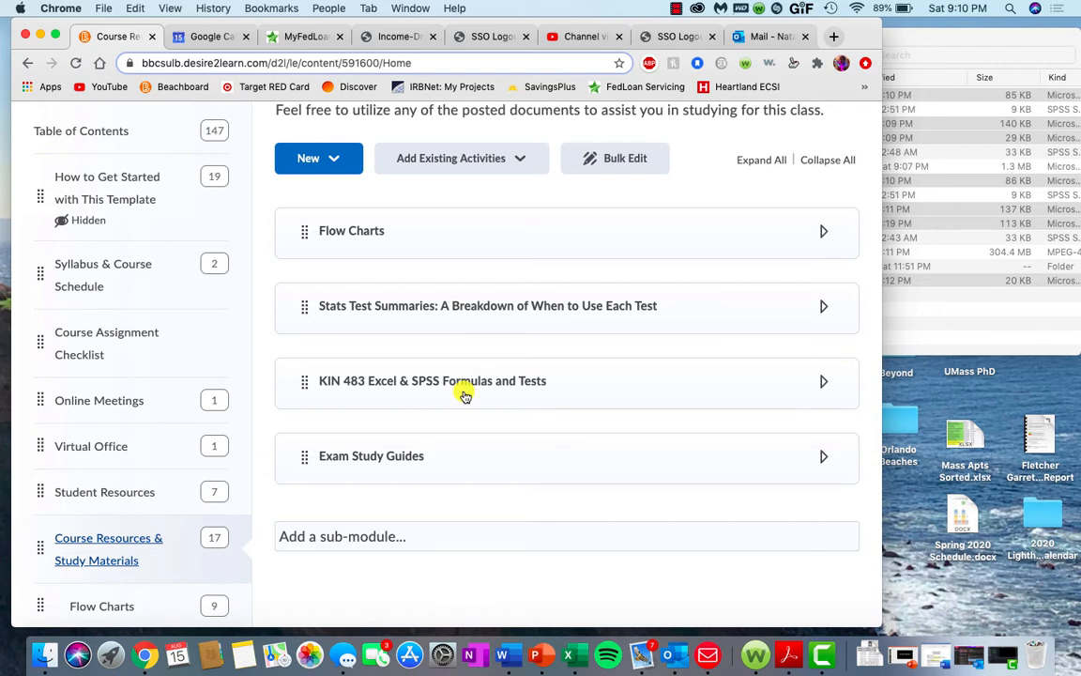
- Expand the Flow Charts sub-module and look through its Exam 2 and Exam 3 PowerPoint presentations
click(441, 247)
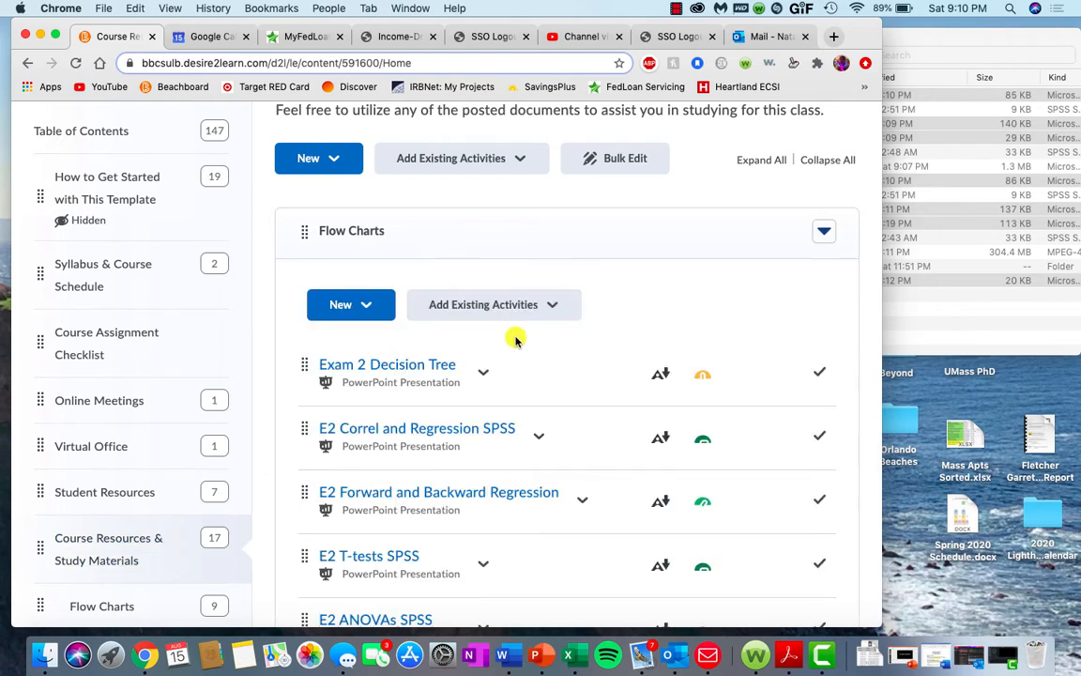
scroll(514, 338, down, 3)
scroll(514, 338, down, 3)
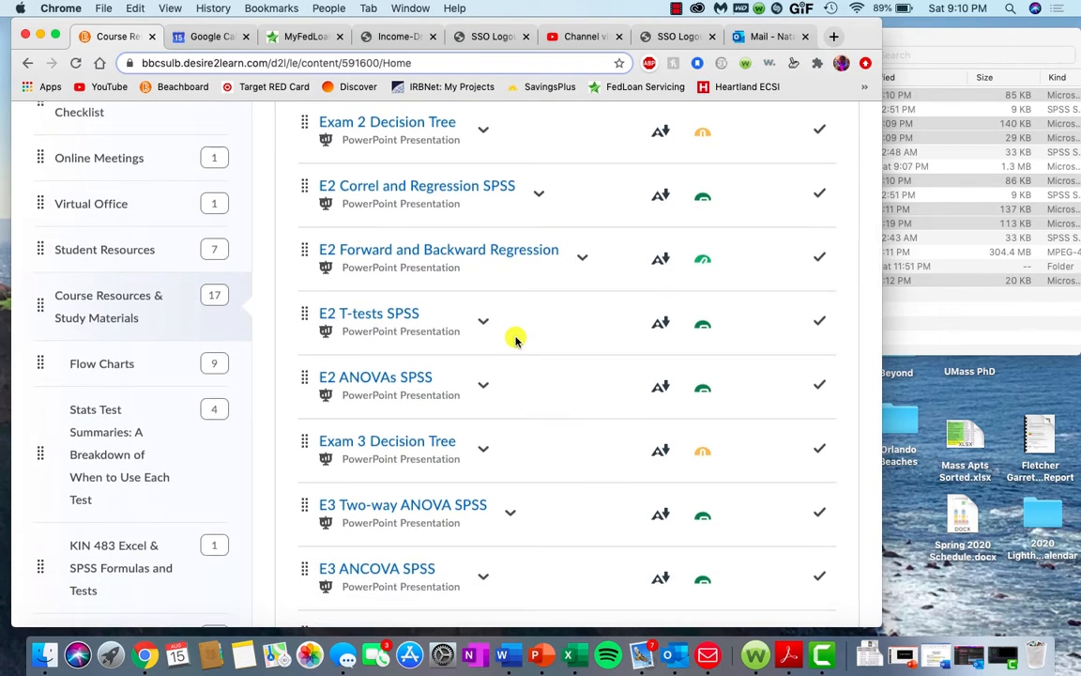
scroll(515, 340, down, 1)
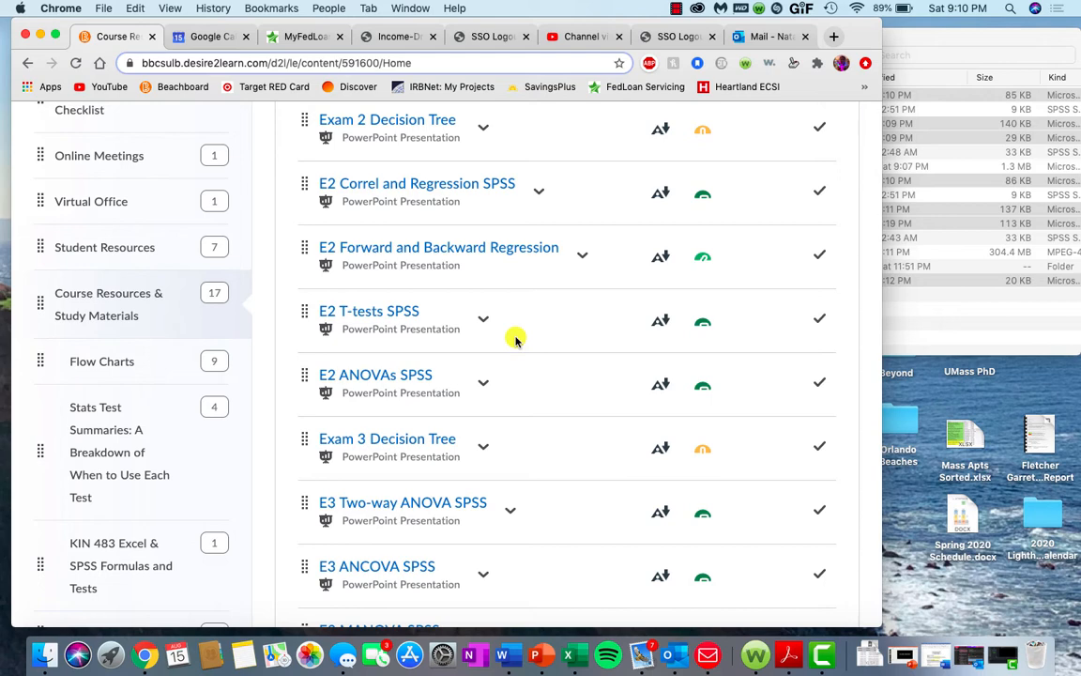
- Open the Exam 2 Decision Tree presentation from Flow Charts and check its document preview
scroll(515, 339, up, 3)
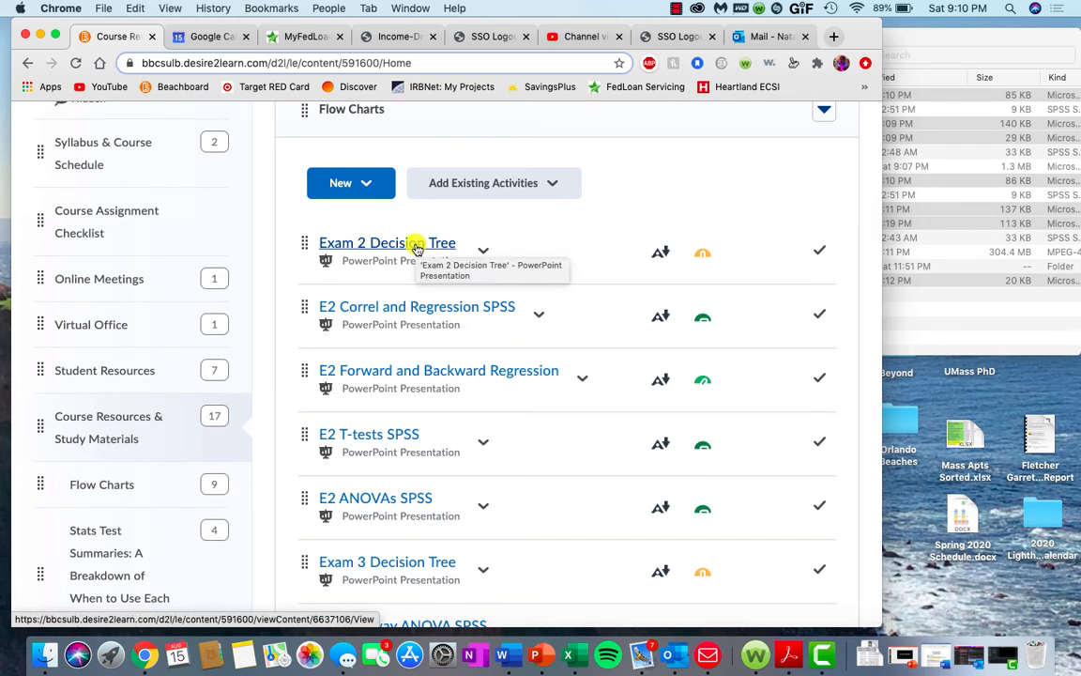
click(416, 245)
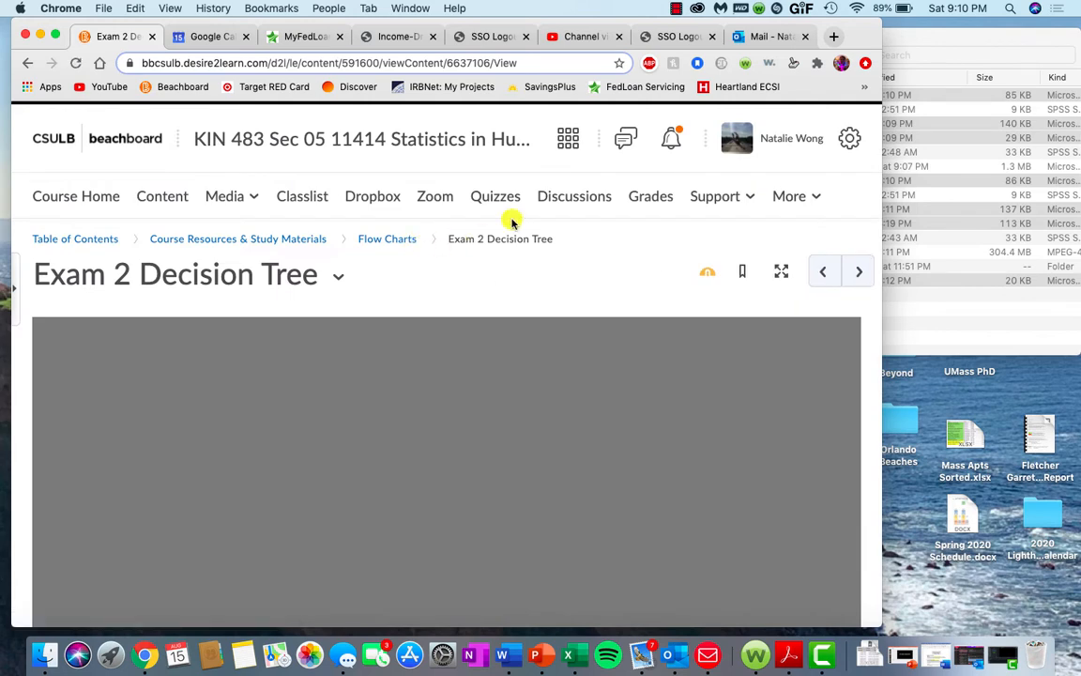
scroll(512, 221, down, 5)
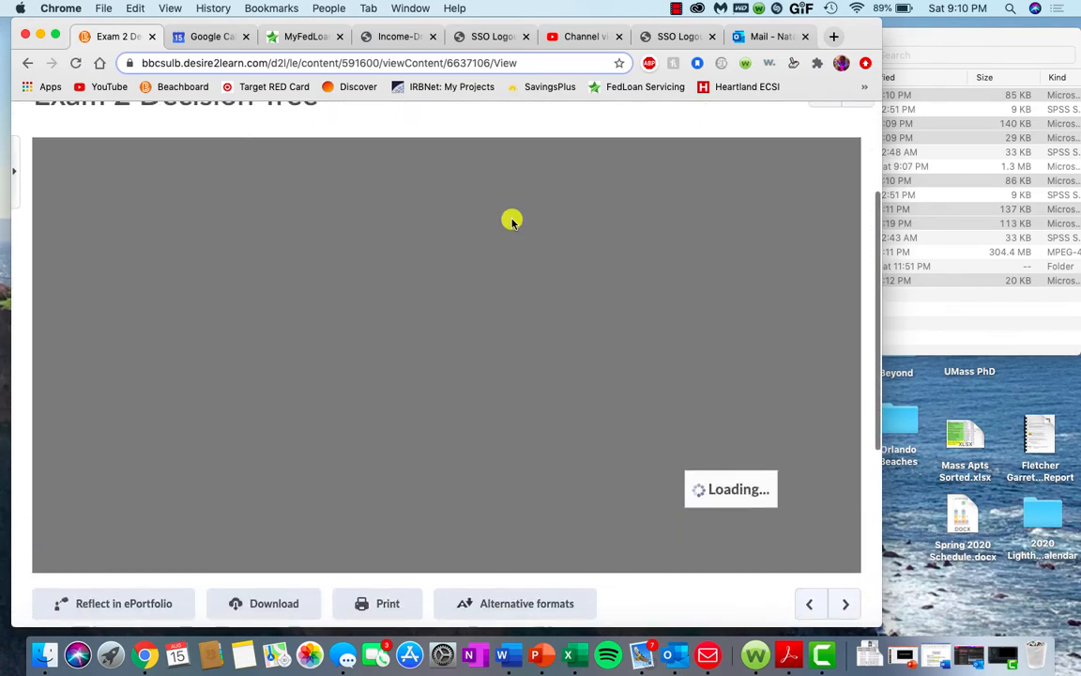
scroll(512, 221, up, 1)
scroll(511, 220, down, 2)
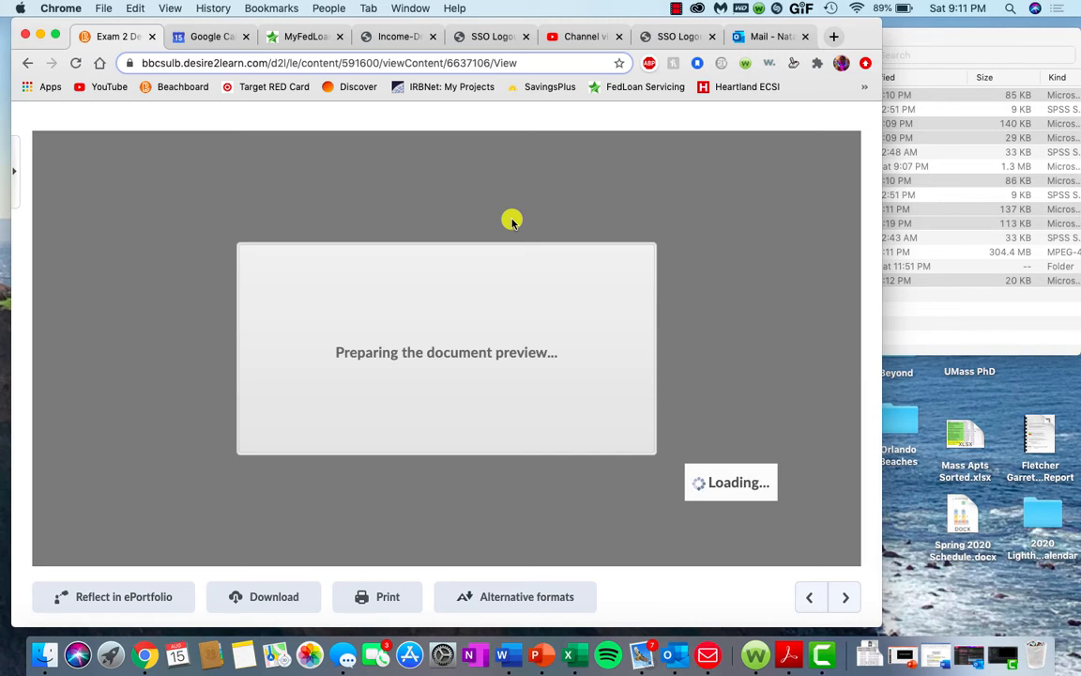
scroll(512, 220, up, 5)
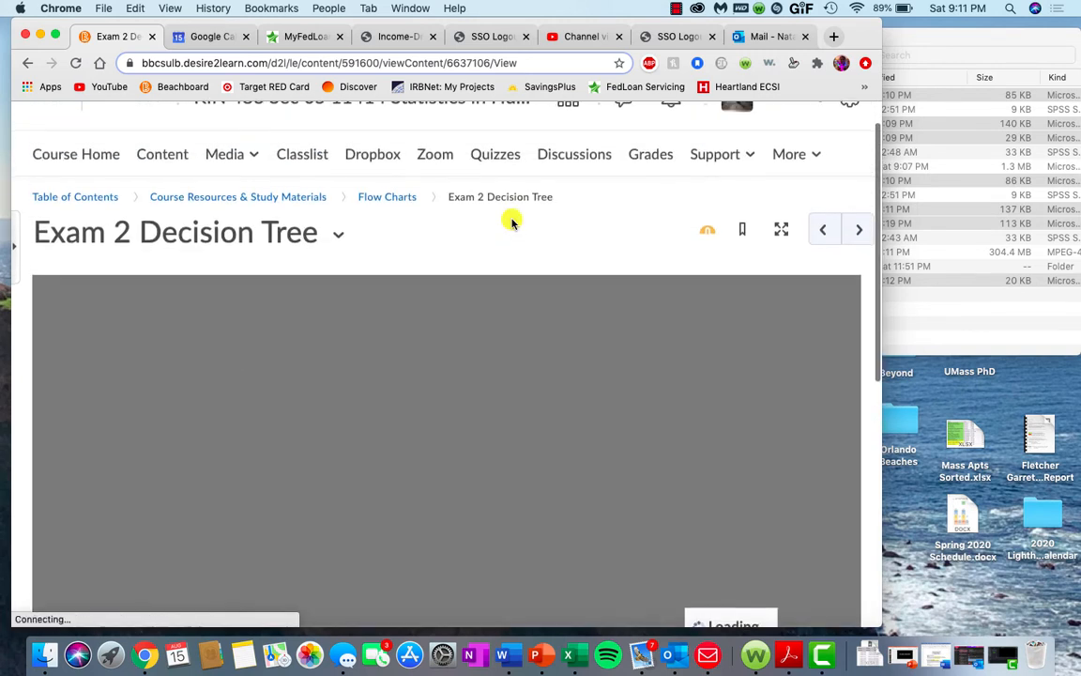
scroll(424, 249, down, 5)
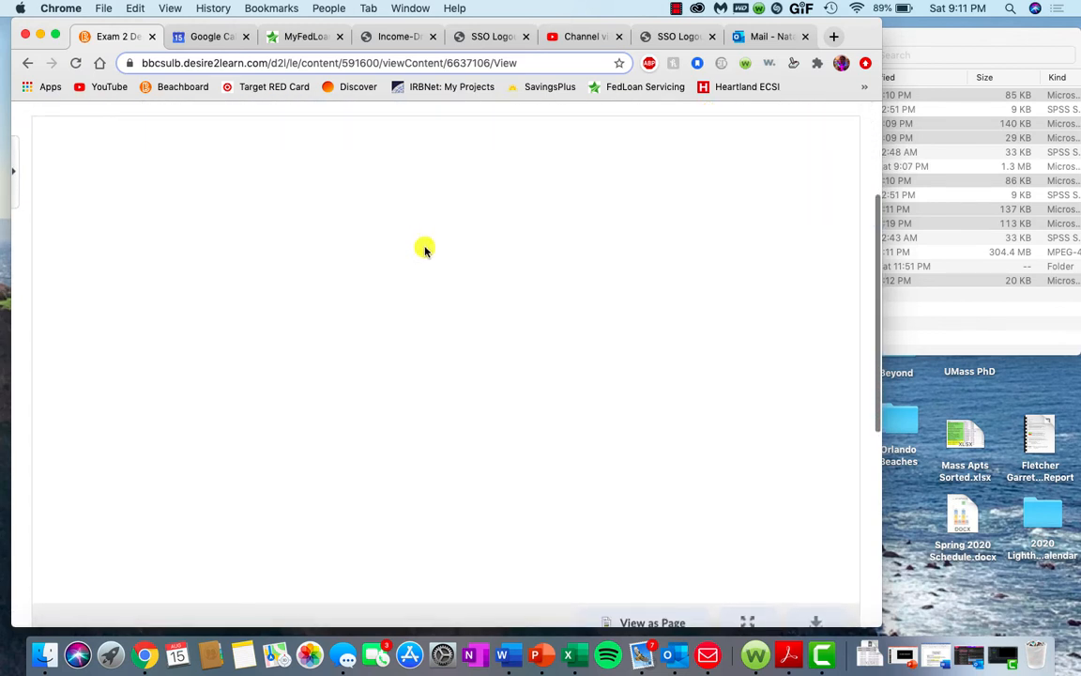
scroll(424, 249, down, 10)
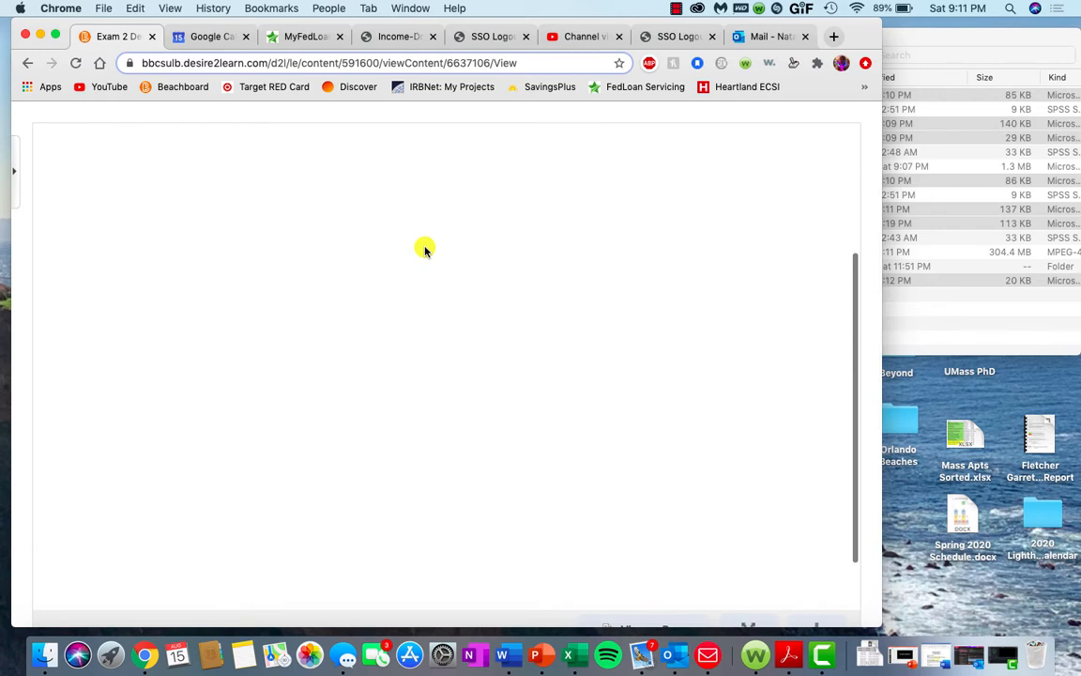
scroll(424, 247, up, 15)
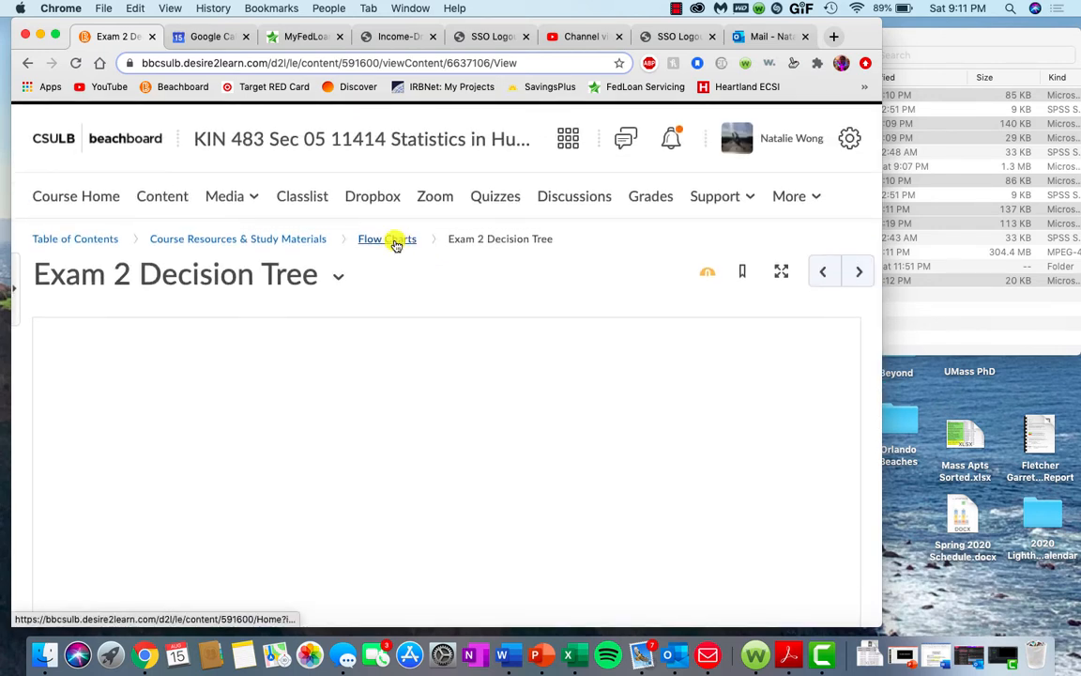
- Return to the Flow Charts sub-module and review its presentations down to E3 MANOVA SPSS
click(393, 241)
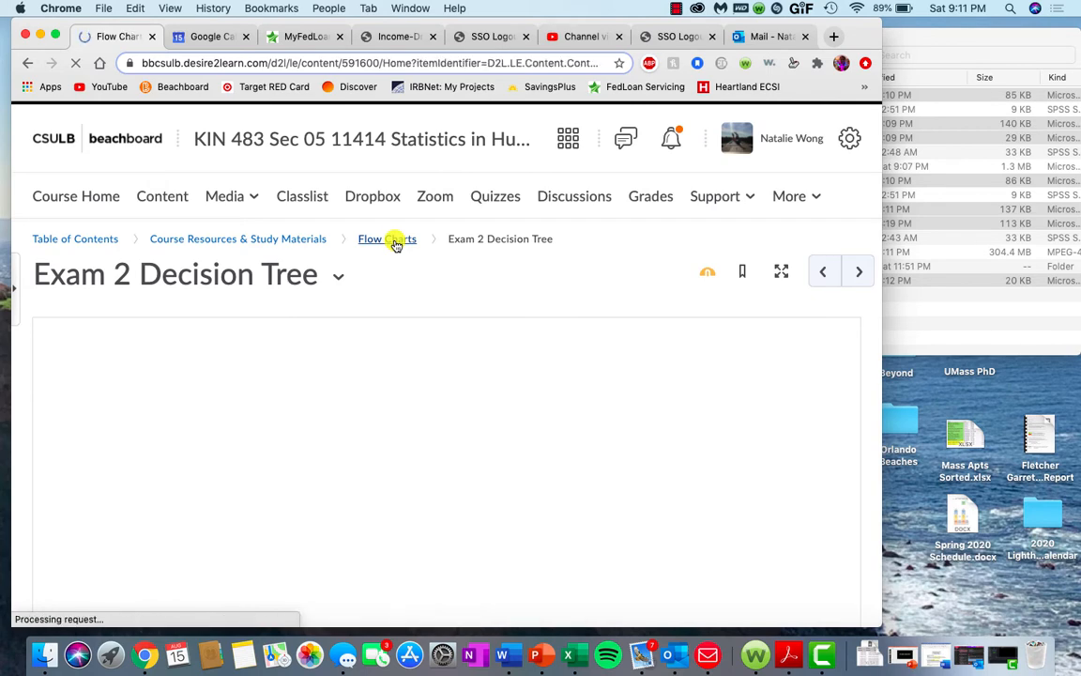
scroll(425, 284, down, 5)
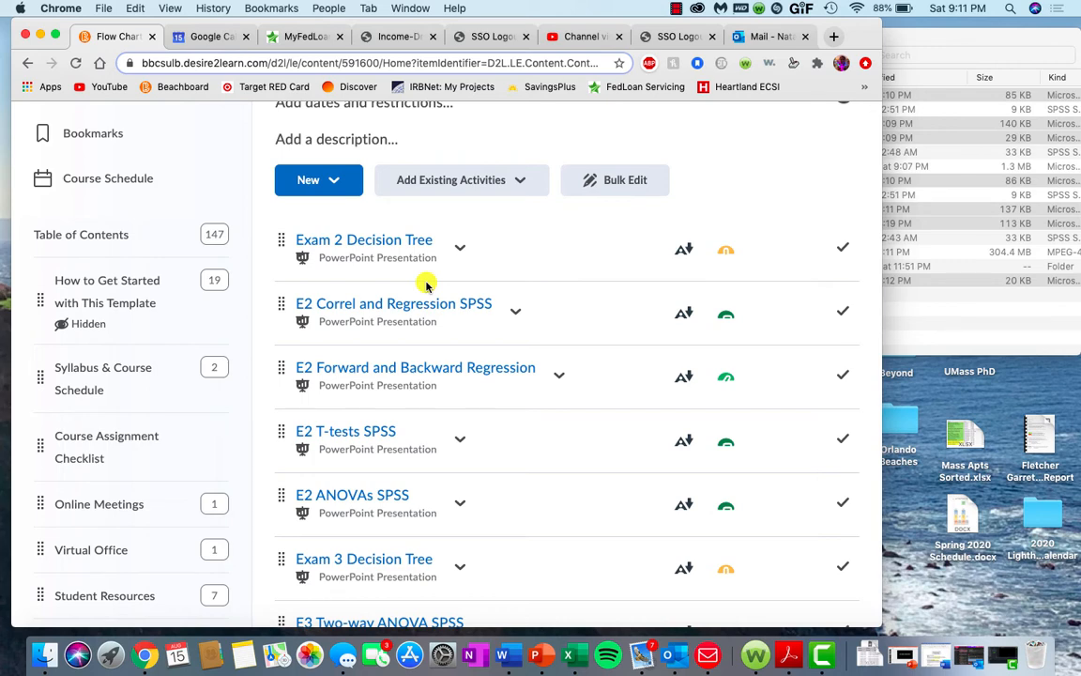
scroll(542, 423, down, 3)
scroll(542, 422, down, 1)
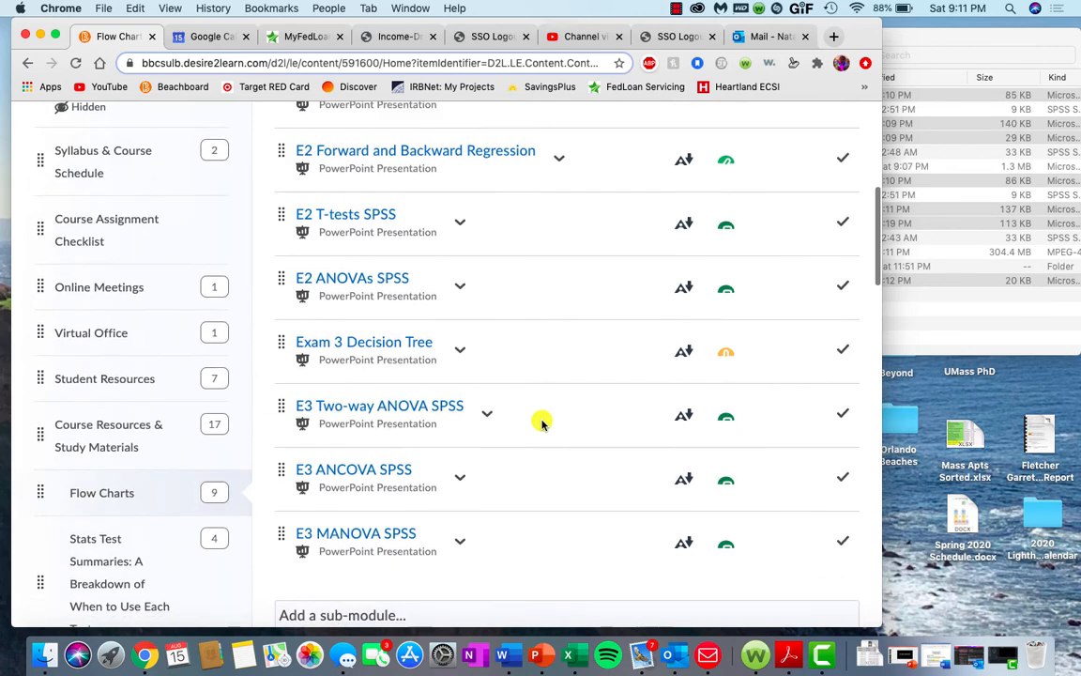
scroll(542, 422, down, 2)
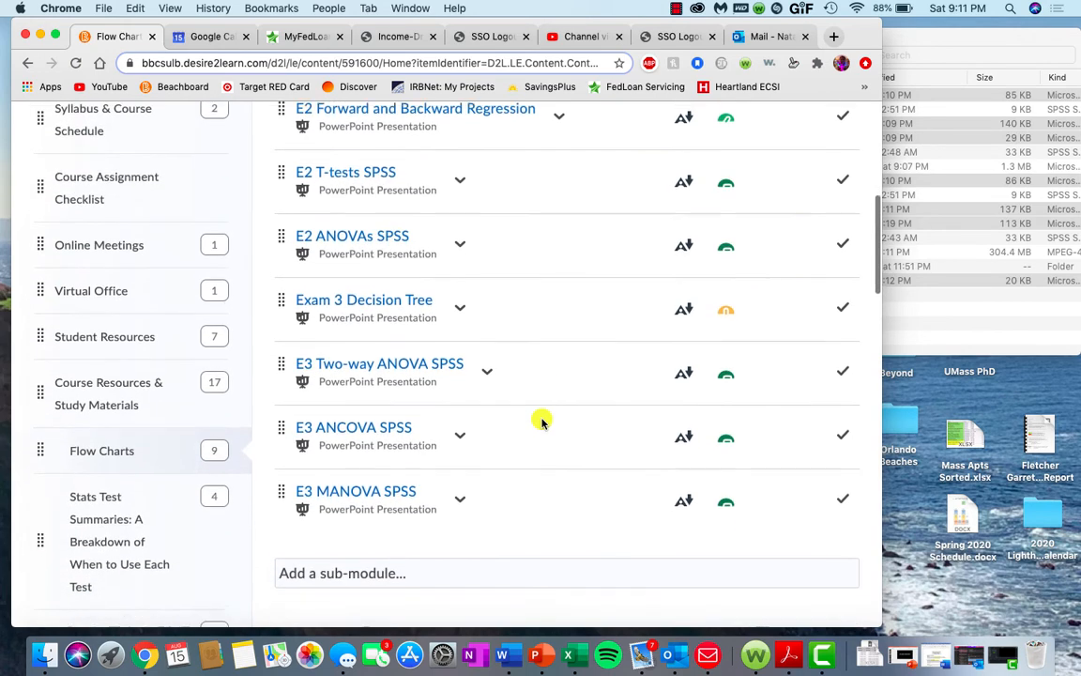
- Open the Stats Test Summaries sub-module and view its Exam 2 and Exam 3 summary spreadsheets
scroll(541, 422, up, 8)
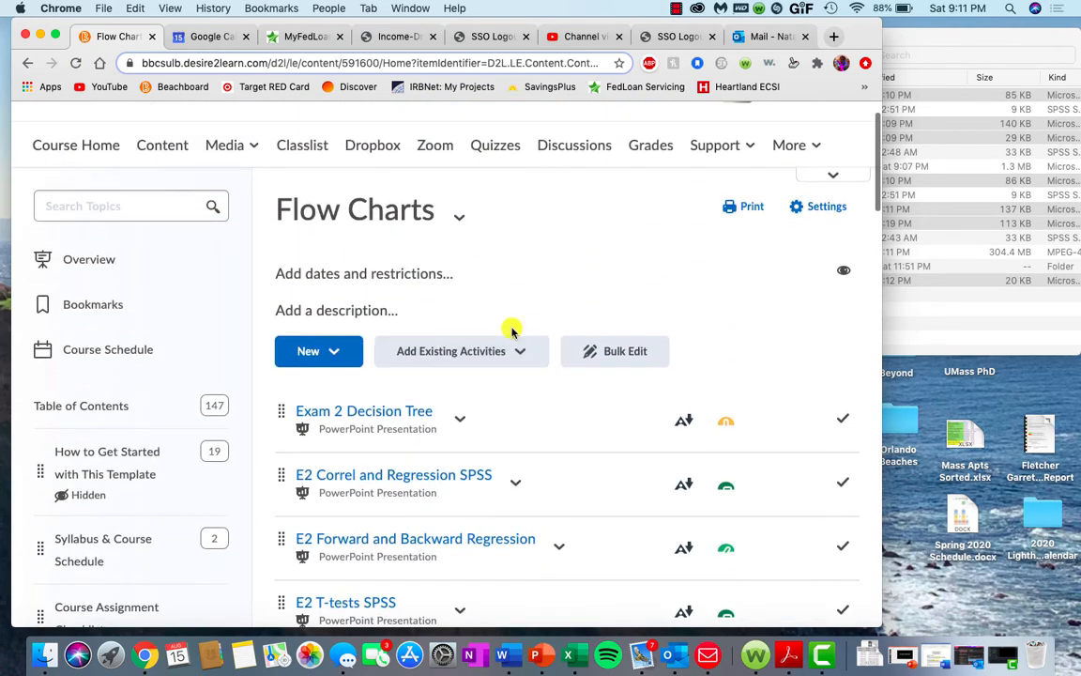
scroll(202, 510, down, 5)
scroll(203, 511, down, 3)
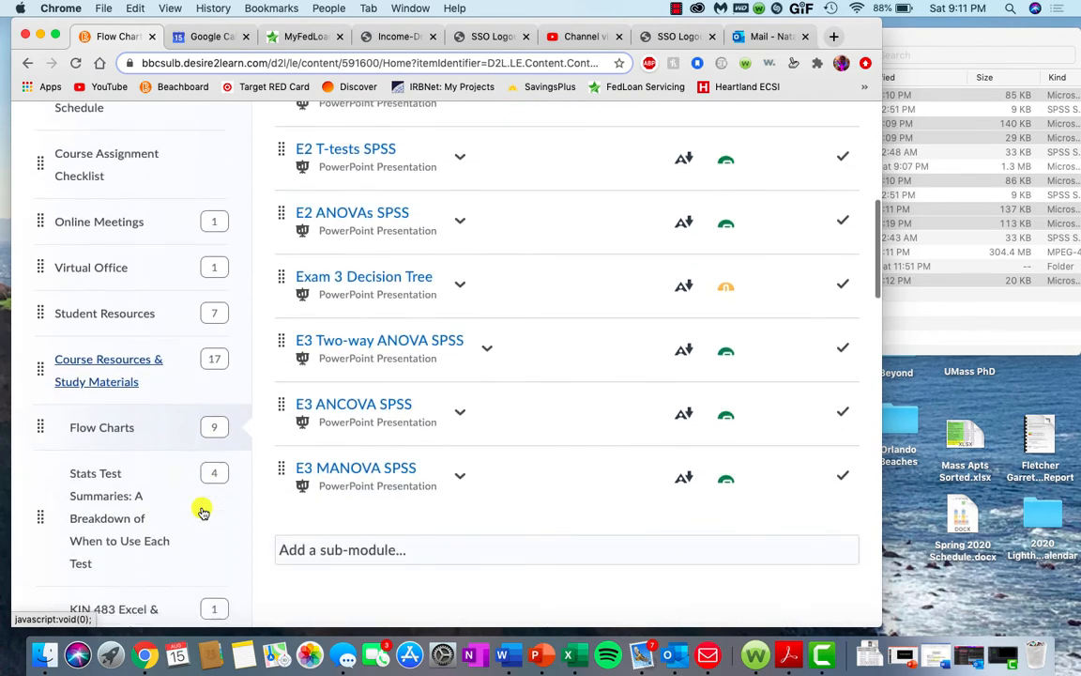
click(132, 468)
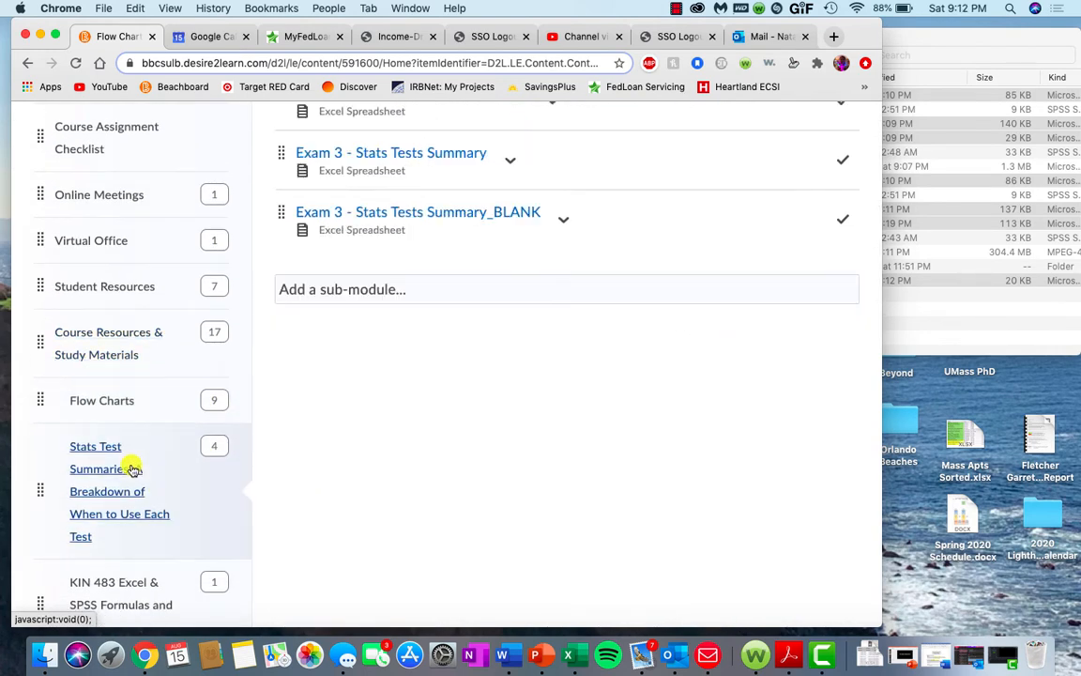
scroll(494, 435, up, 3)
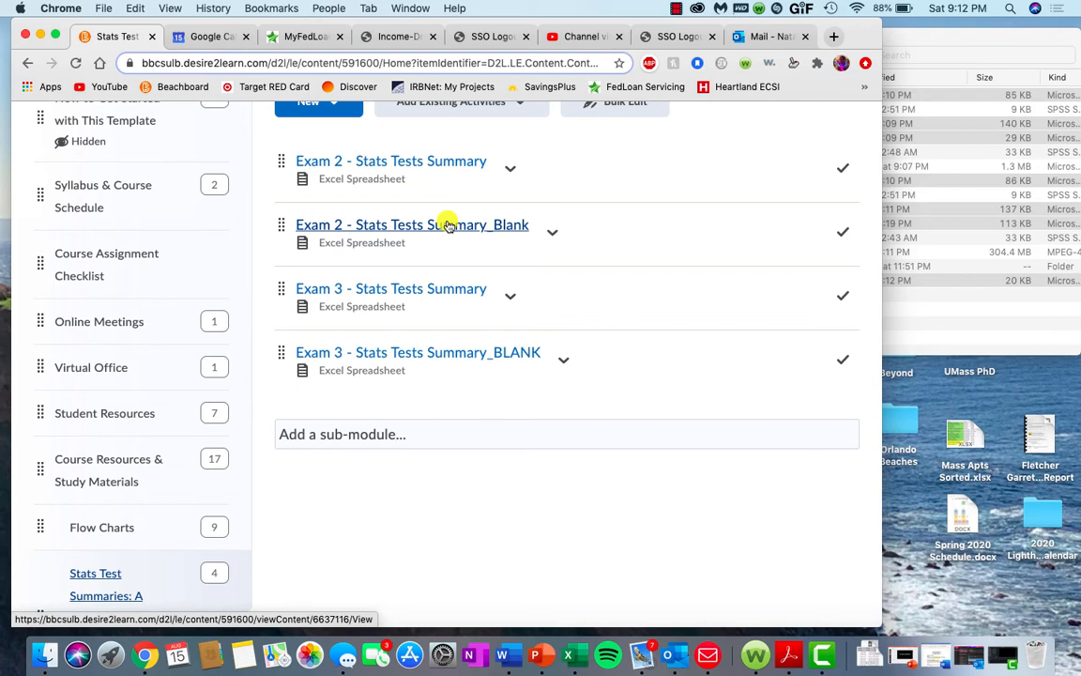
- Download the KIN 483 - Excel & SPSS Formulas & Tests document from its sub-module and open it in Word
scroll(169, 439, down, 5)
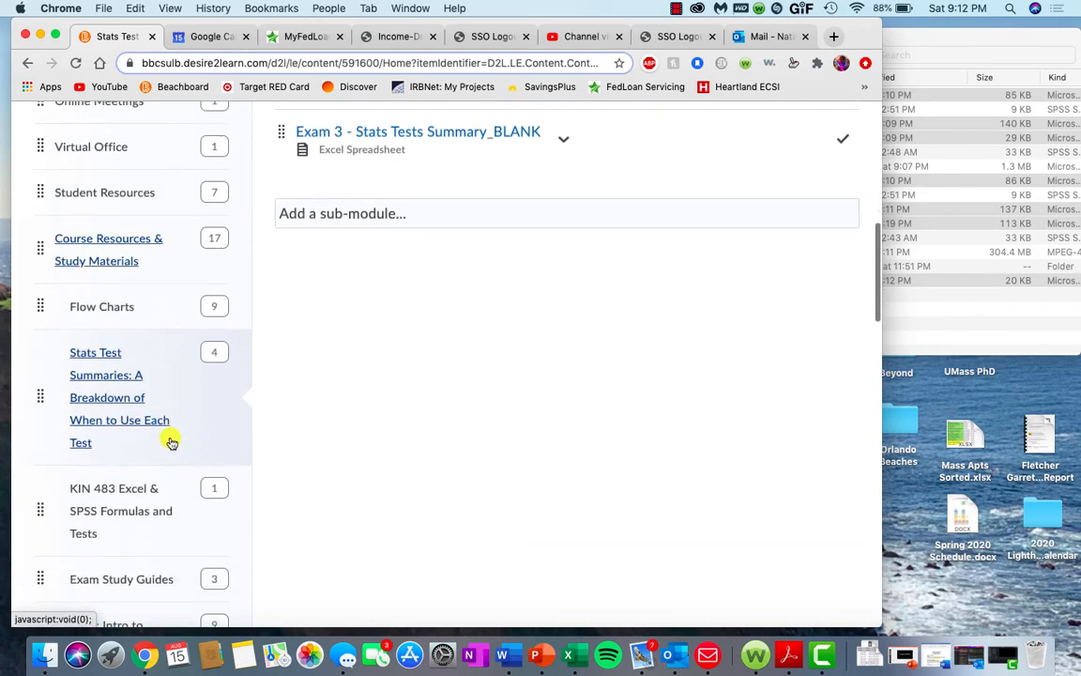
scroll(171, 443, up, 1)
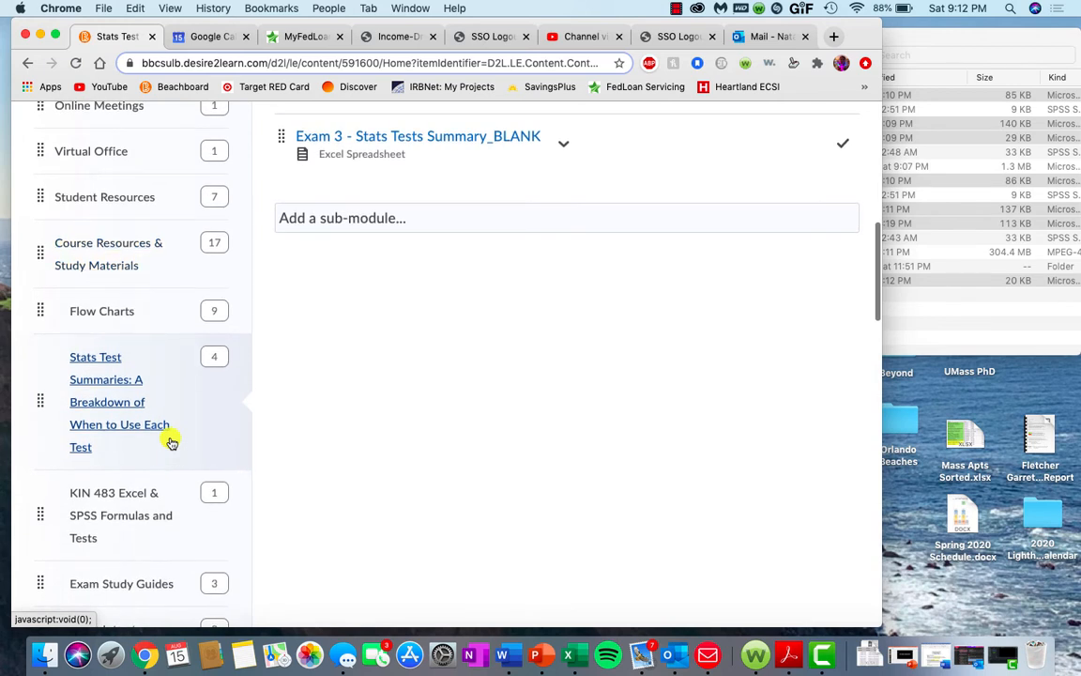
click(136, 524)
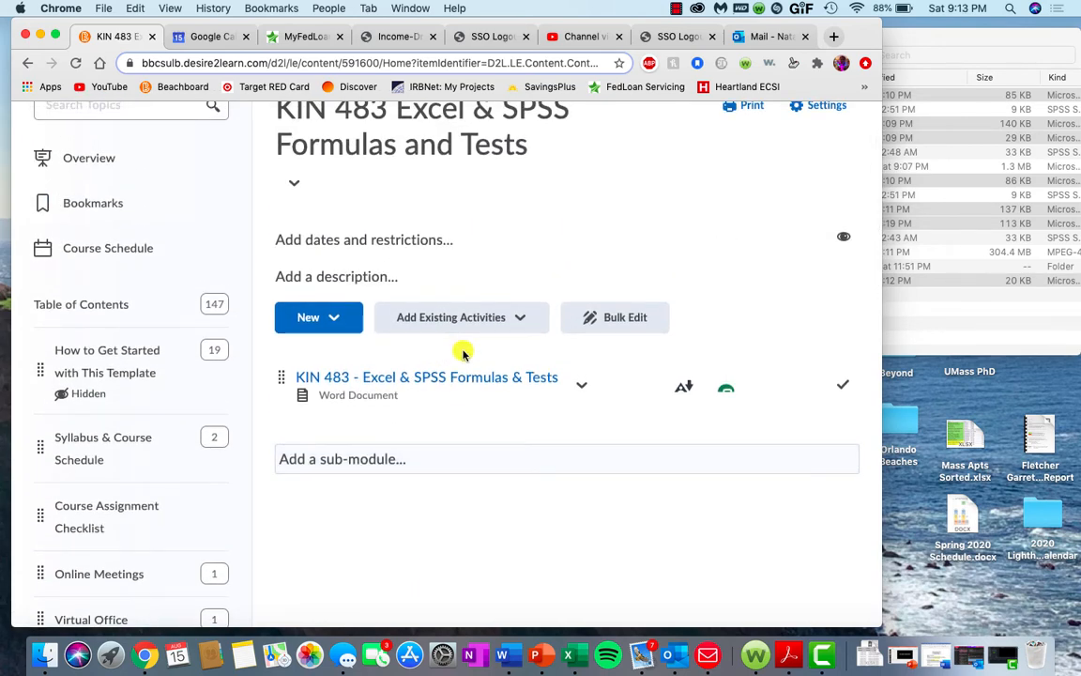
click(581, 388)
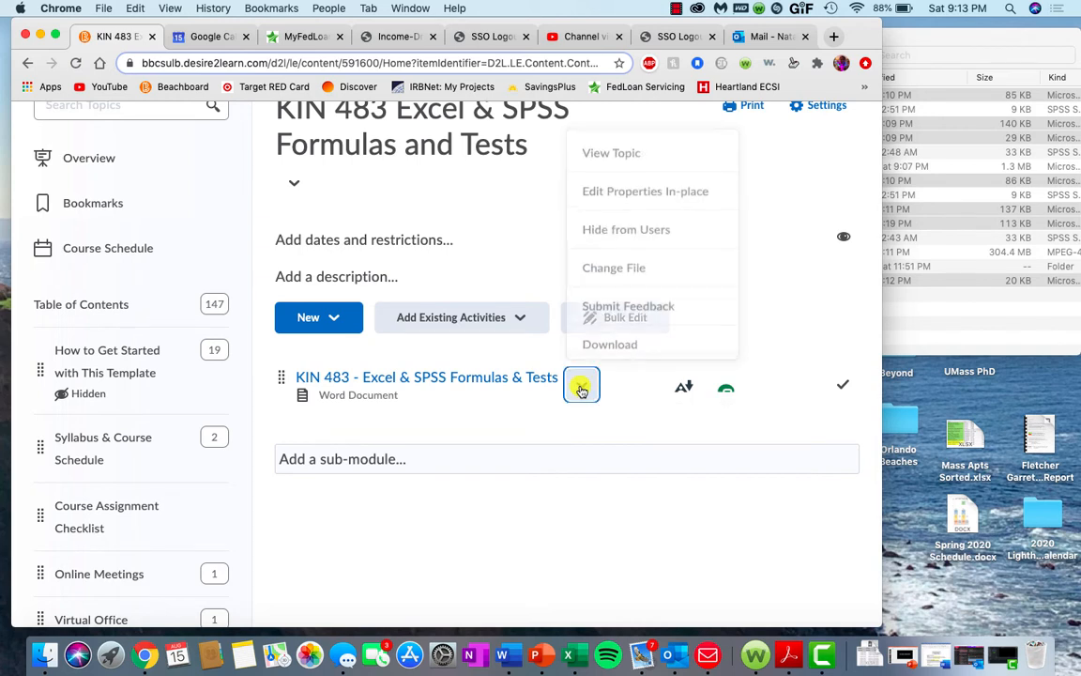
click(611, 341)
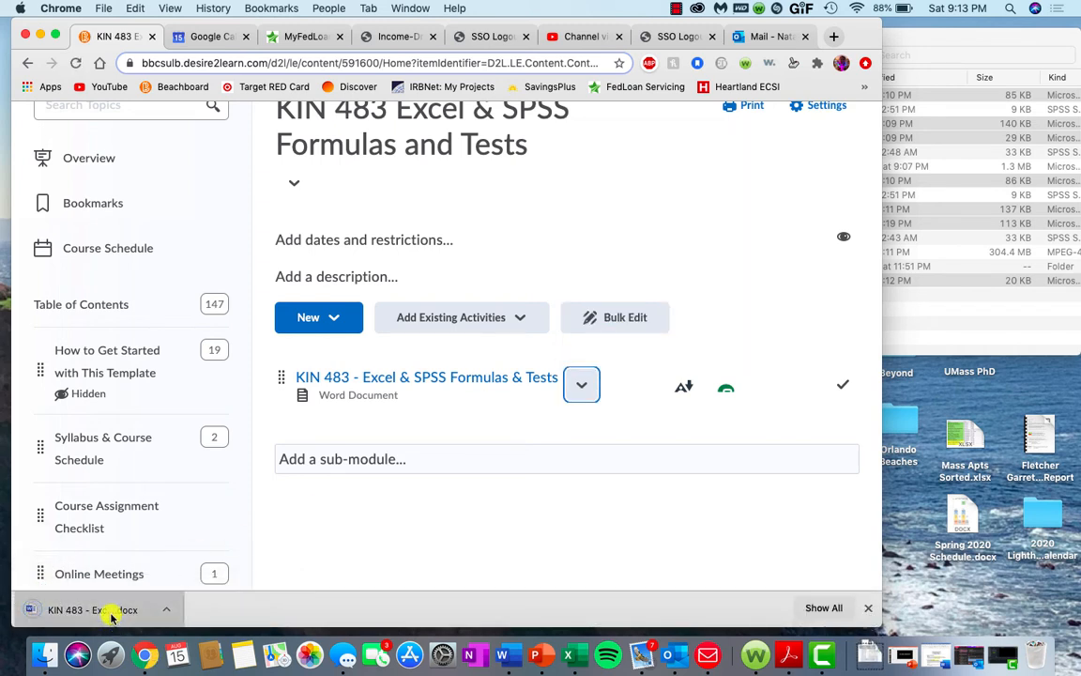
click(110, 615)
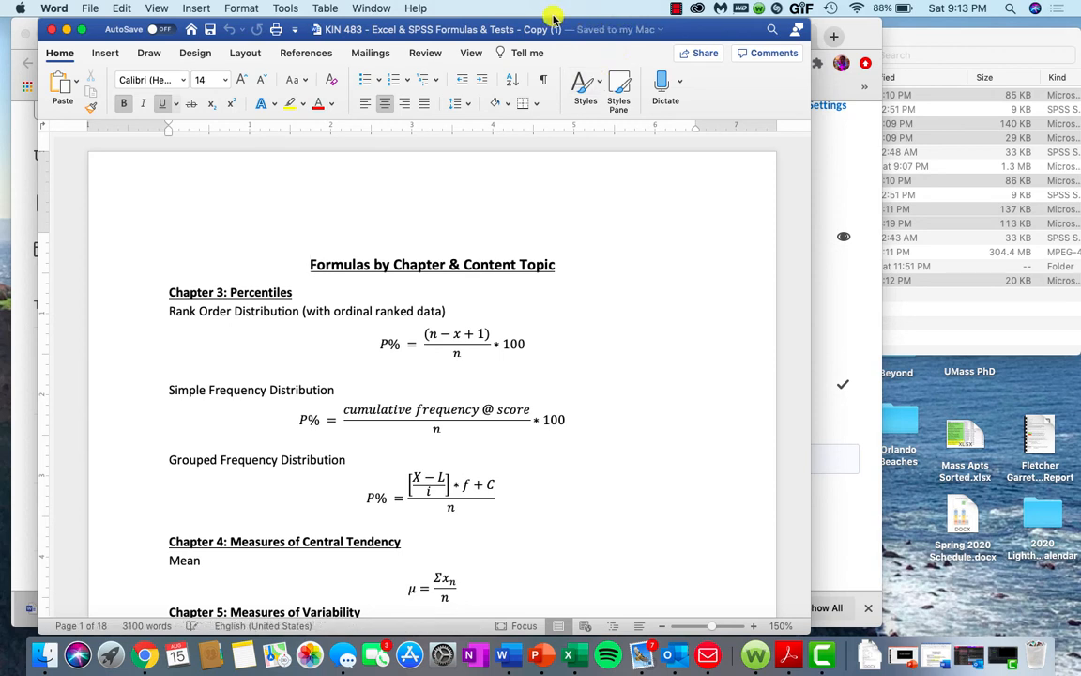
- Show the Navigation Pane and switch it to the document's heading list
click(472, 52)
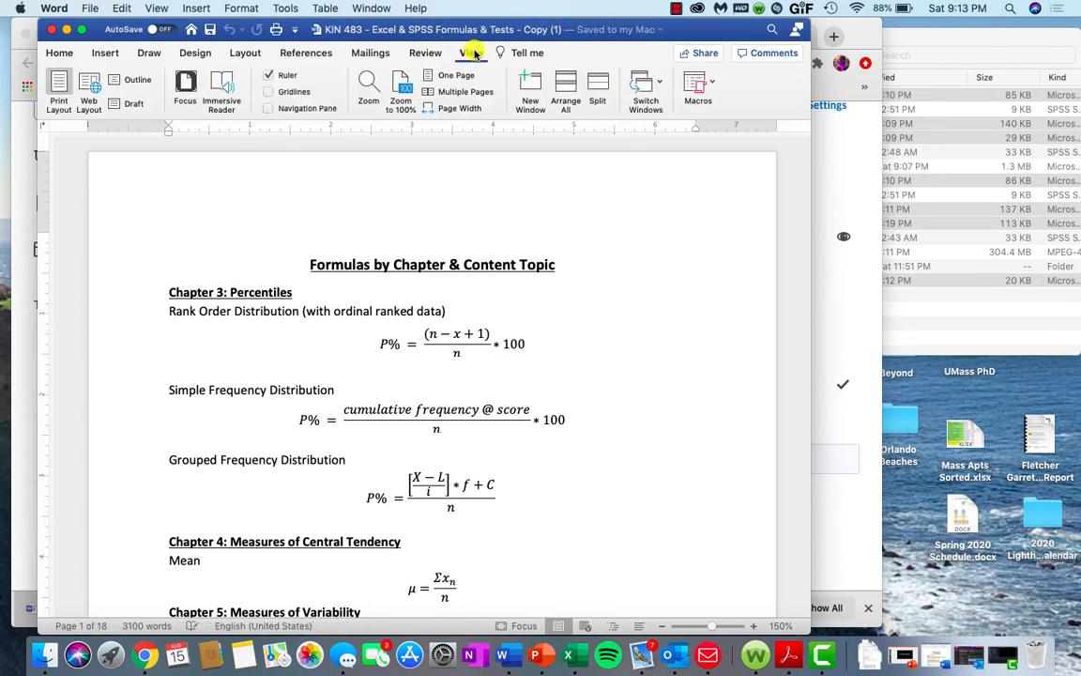
click(269, 109)
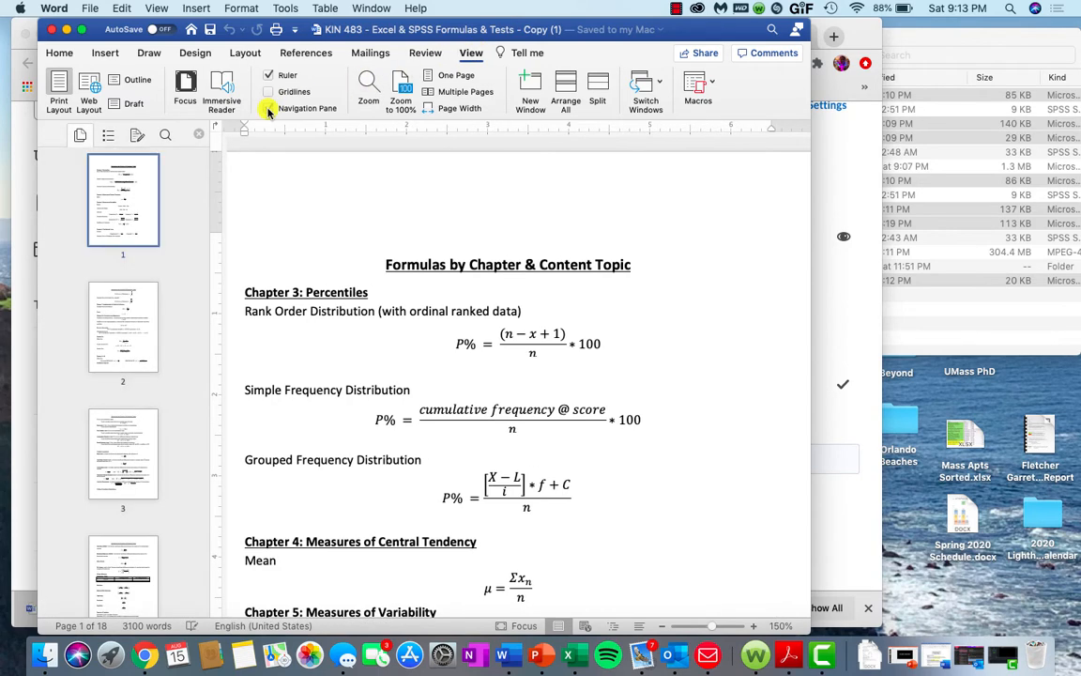
click(109, 136)
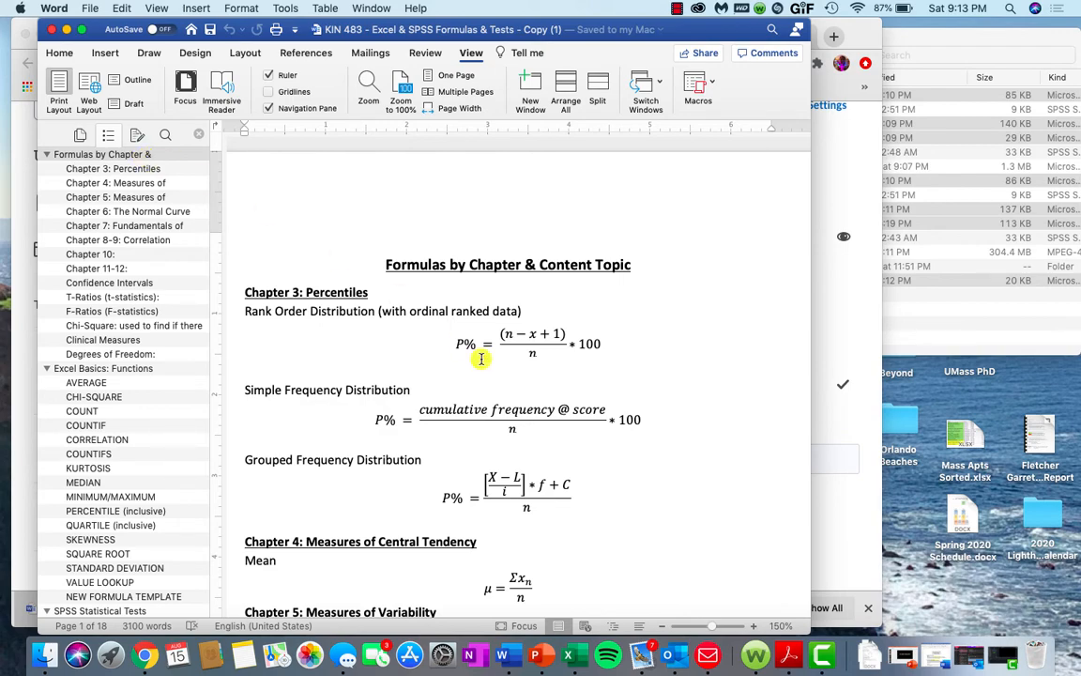
- Read through the Formulas by Chapter & Content Topic section from Chapter 3 to Chapter 11-12
scroll(481, 358, down, 4)
scroll(481, 358, down, 10)
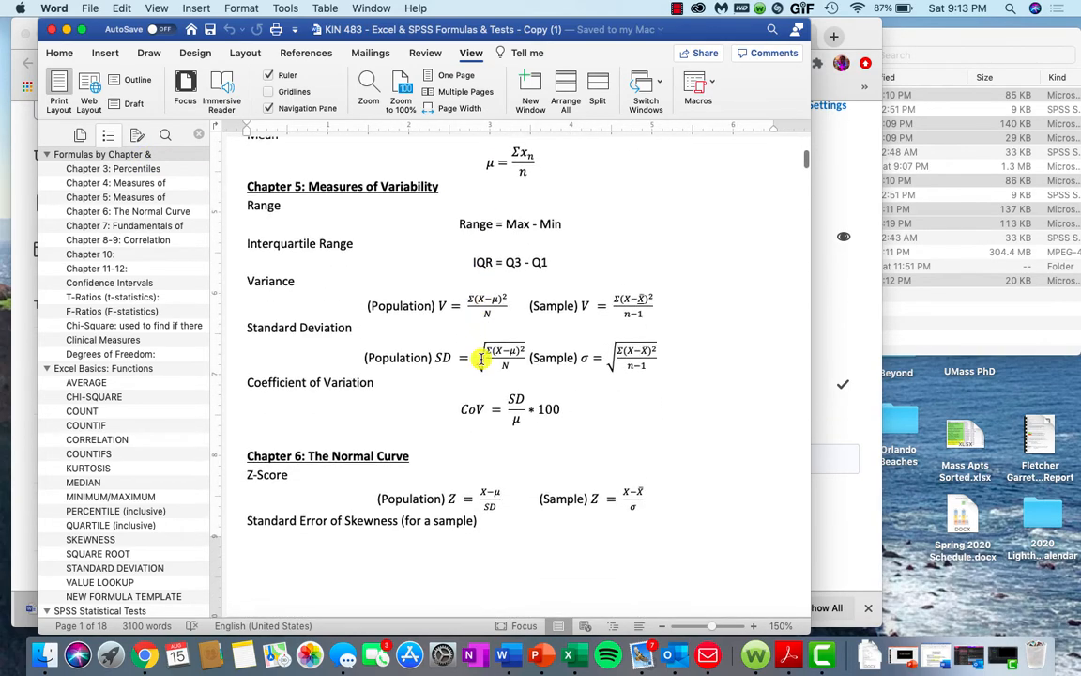
scroll(481, 357, down, 8)
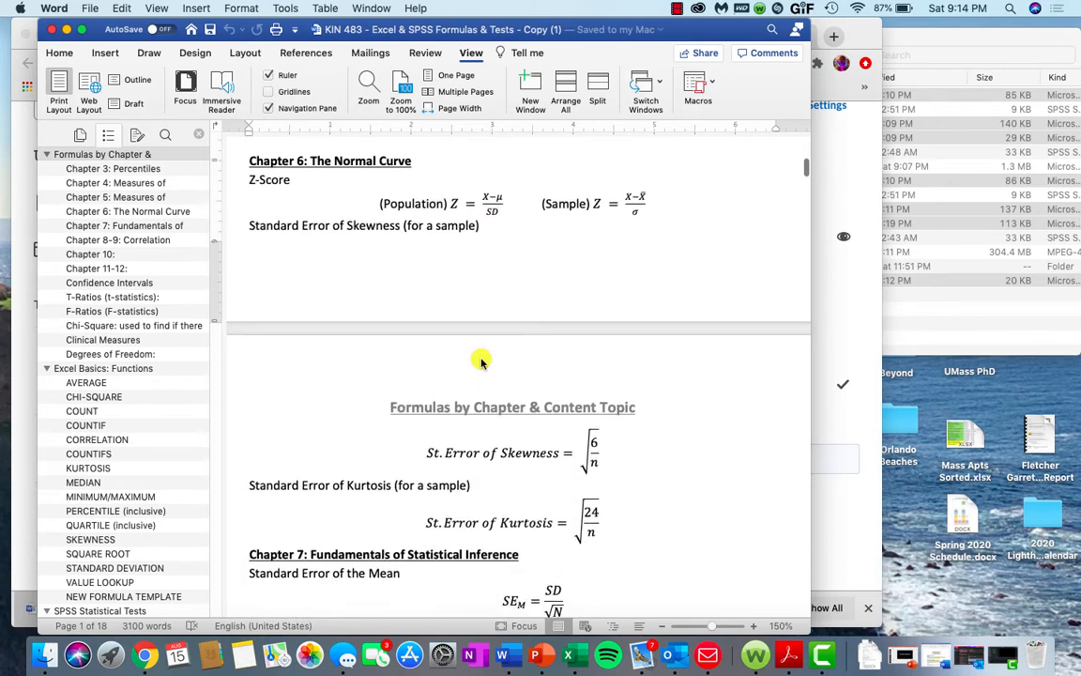
scroll(480, 358, down, 1)
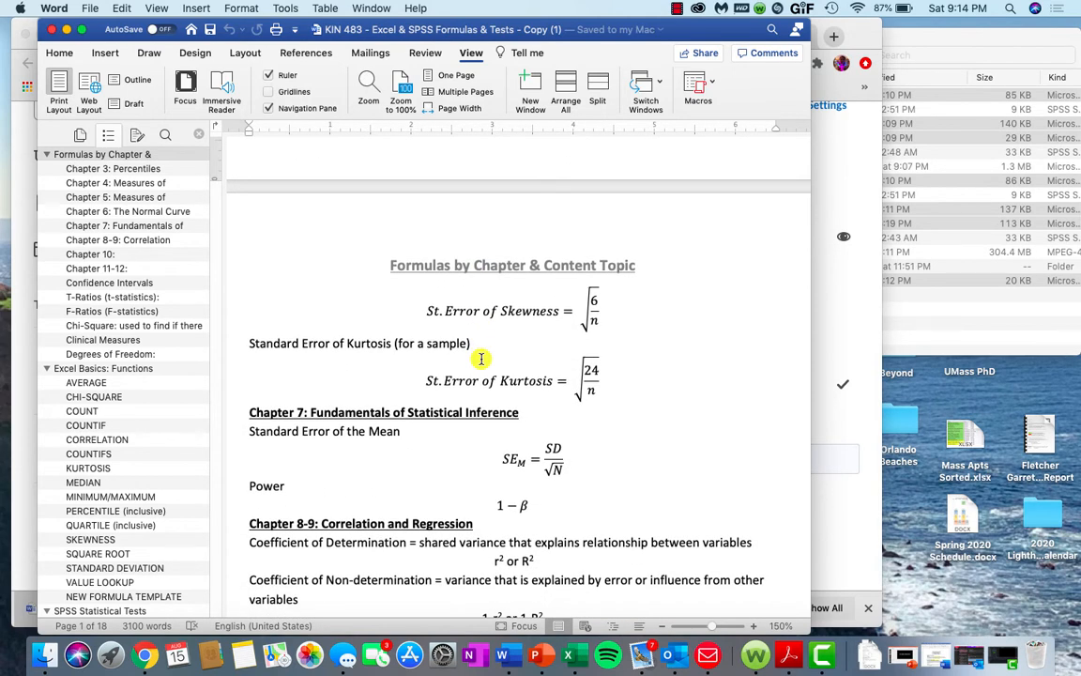
scroll(480, 358, down, 10)
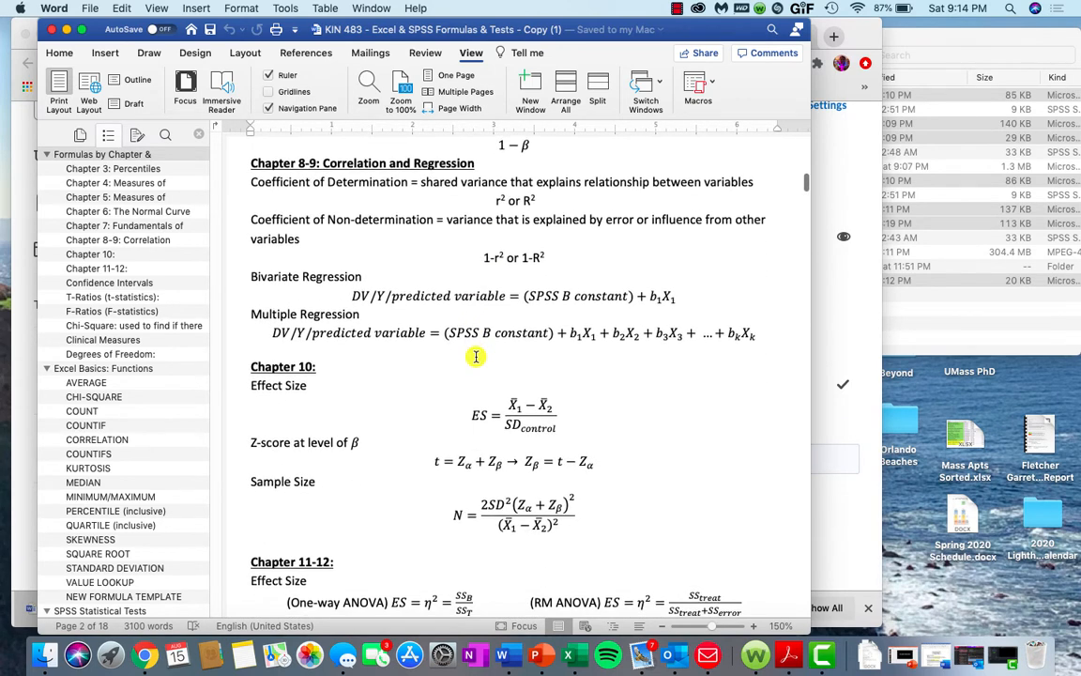
- Go to the SQUARE ROOT entry under Excel Basics: Functions and highlight its formula =SQRT(number)
click(118, 369)
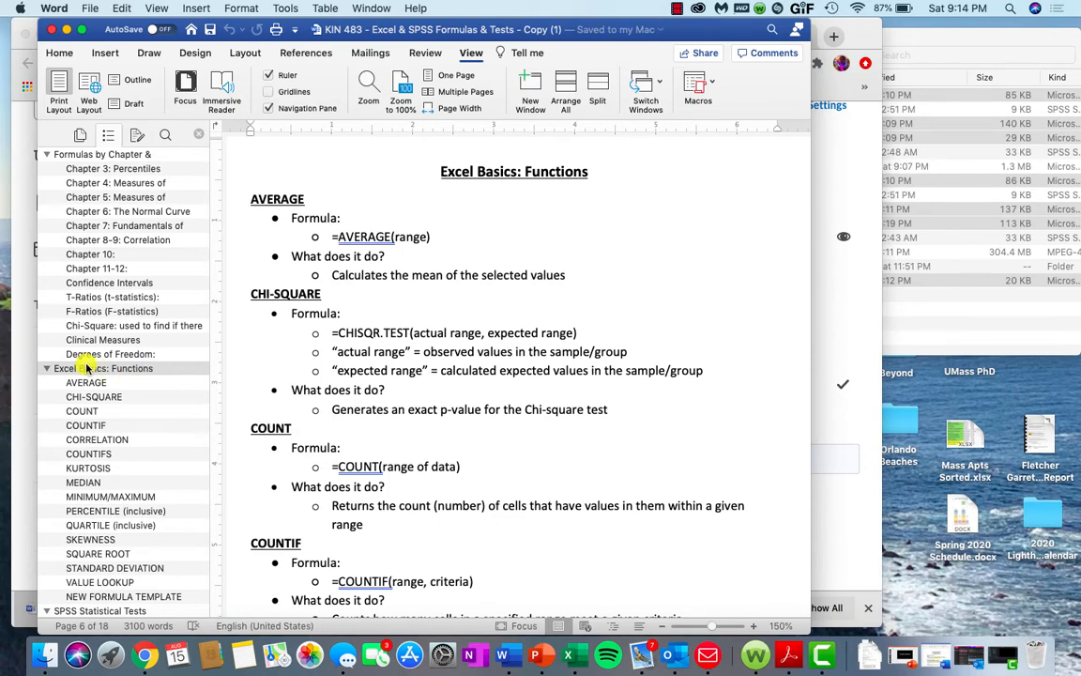
click(91, 555)
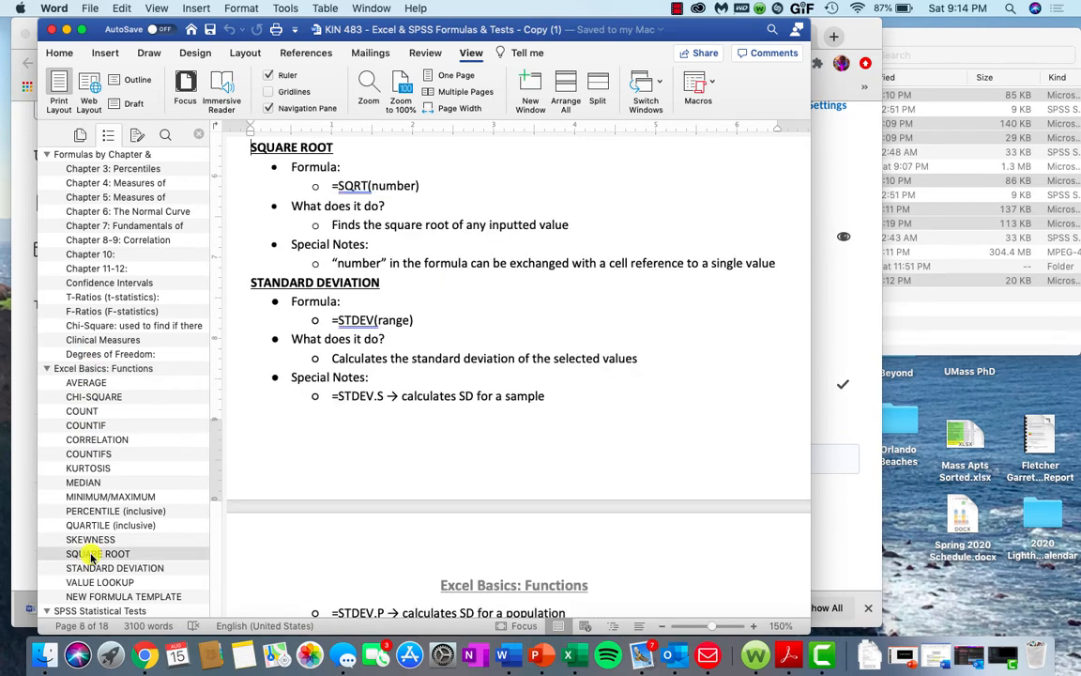
drag(429, 184, 327, 184)
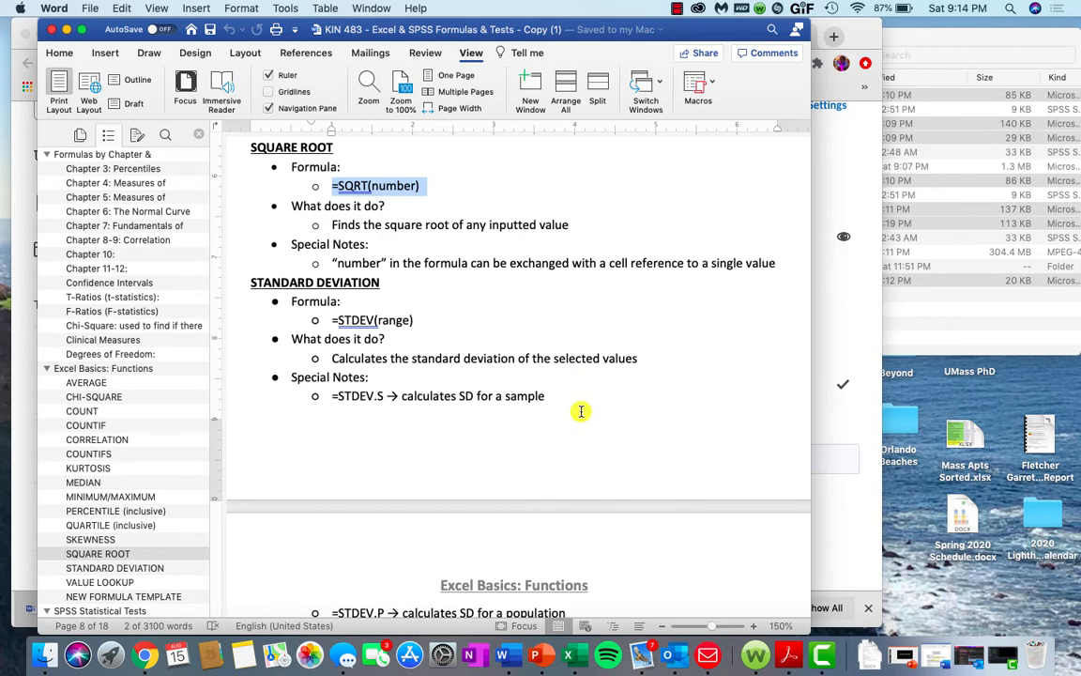
- Go to the PAIRED-SAMPLES T-TEST entry under SPSS Statistical Tests and read its description
scroll(169, 410, down, 5)
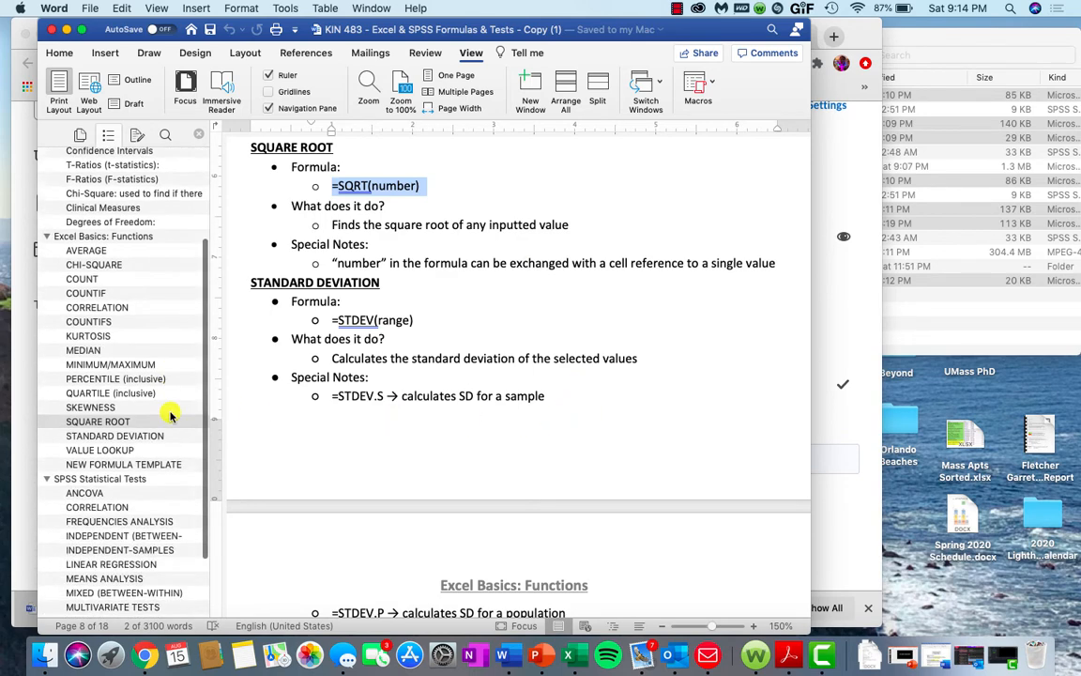
scroll(167, 411, up, 1)
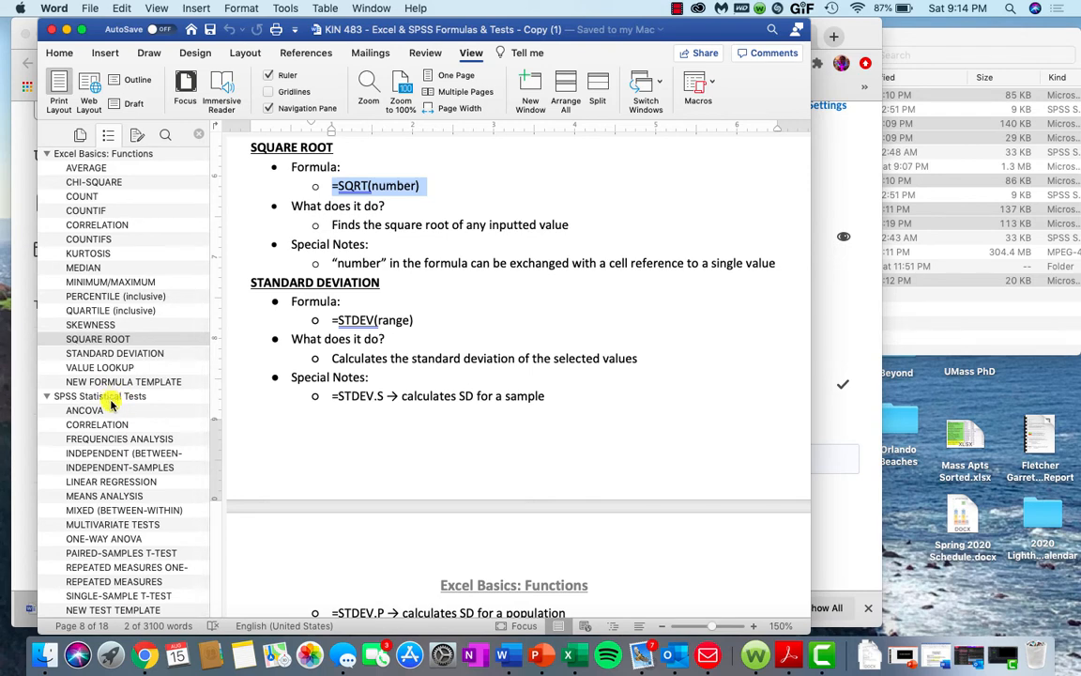
click(130, 554)
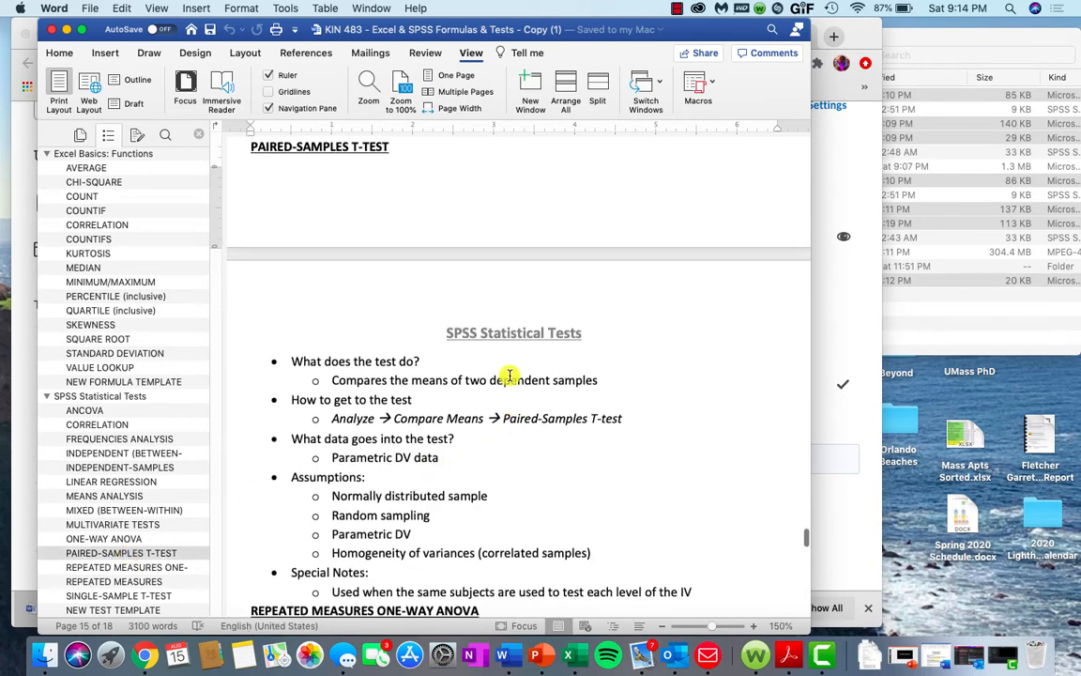
scroll(508, 379, down, 3)
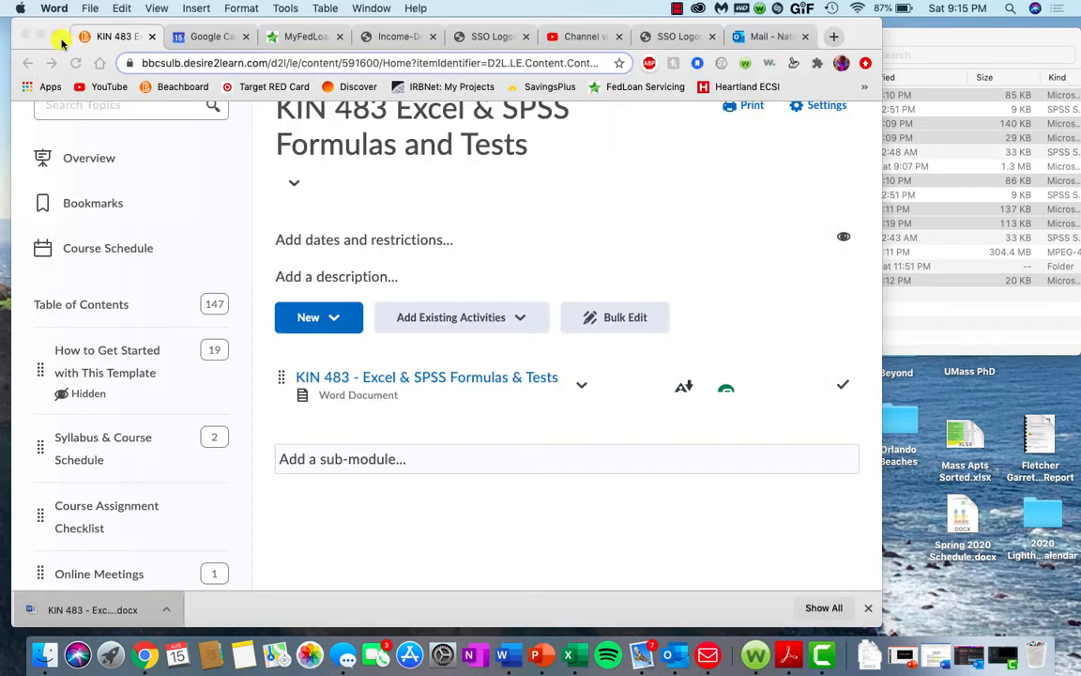
- Back in the Chrome course site, open the Exam Study Guides sub-module and check the Exam 1 Study Guide's document preview
scroll(178, 294, down, 8)
scroll(181, 292, down, 5)
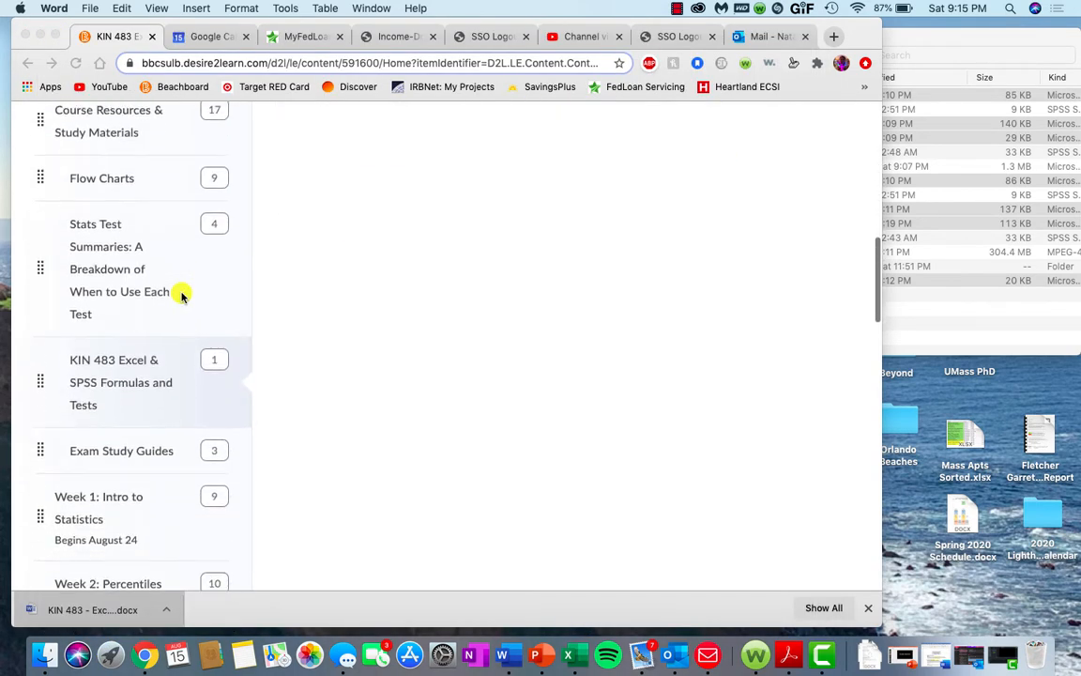
click(145, 443)
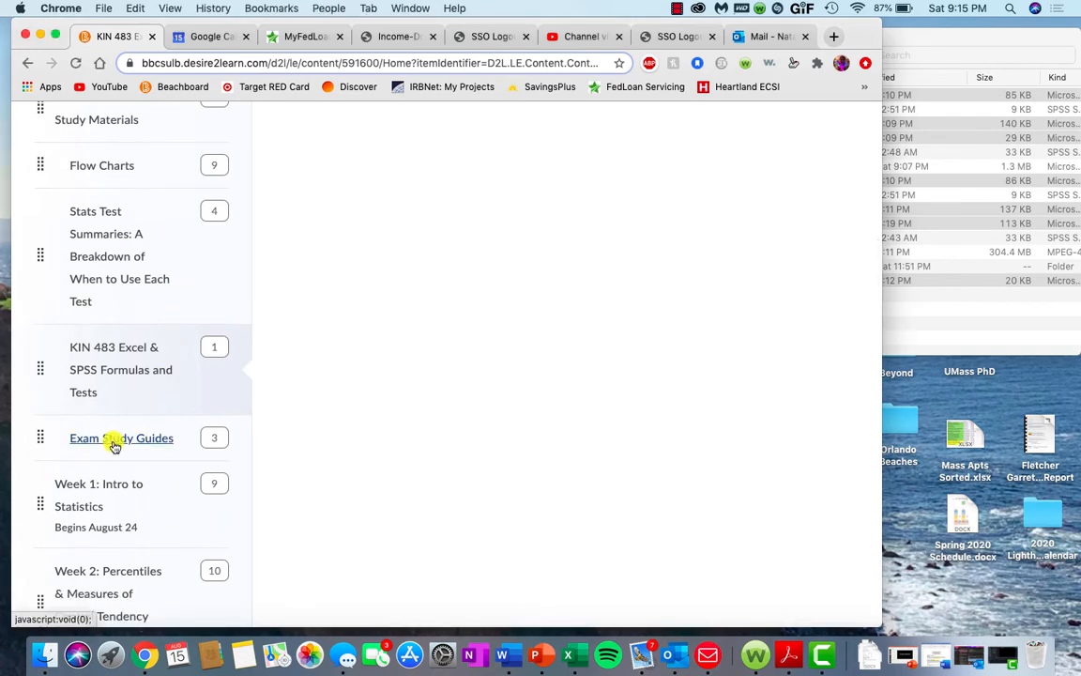
click(145, 443)
scroll(611, 293, up, 3)
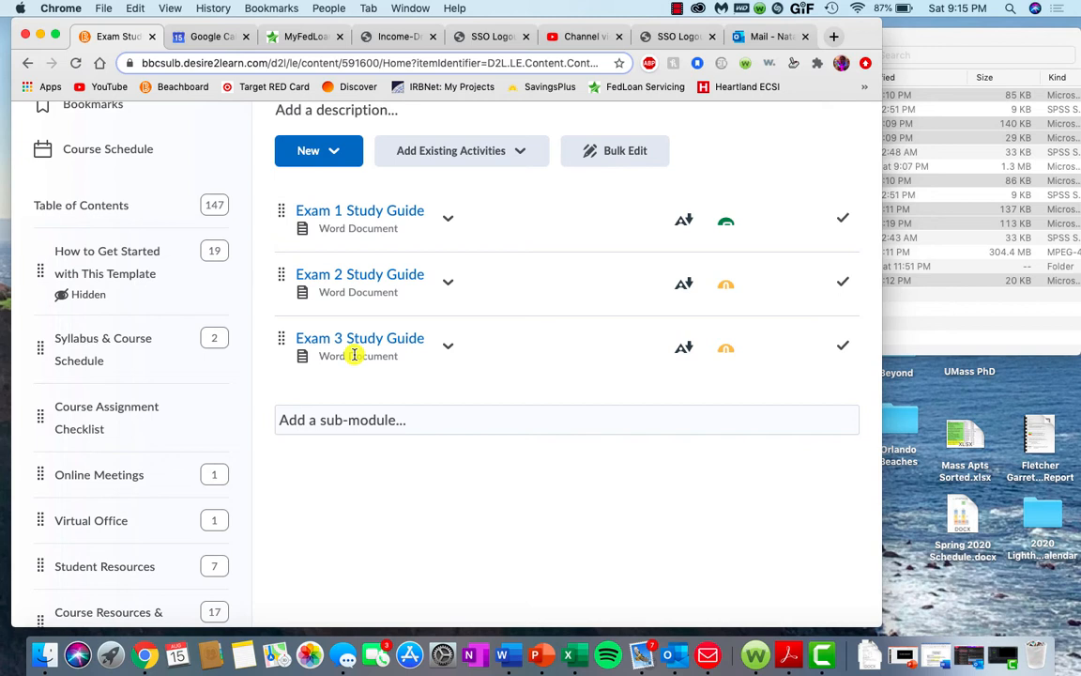
click(417, 215)
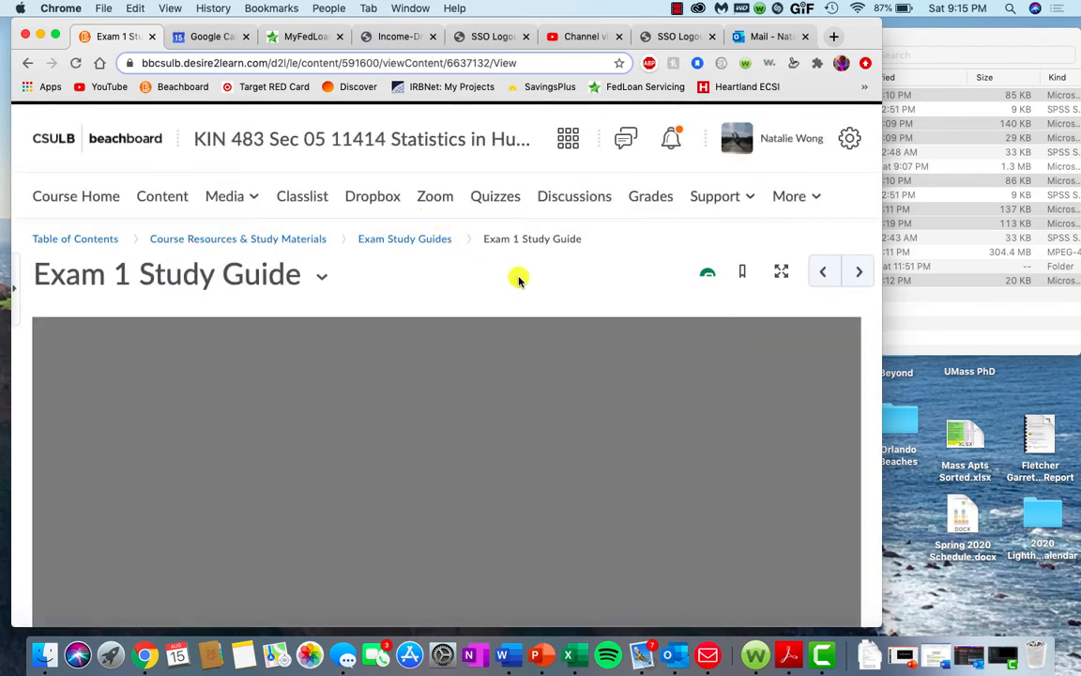
scroll(519, 279, down, 3)
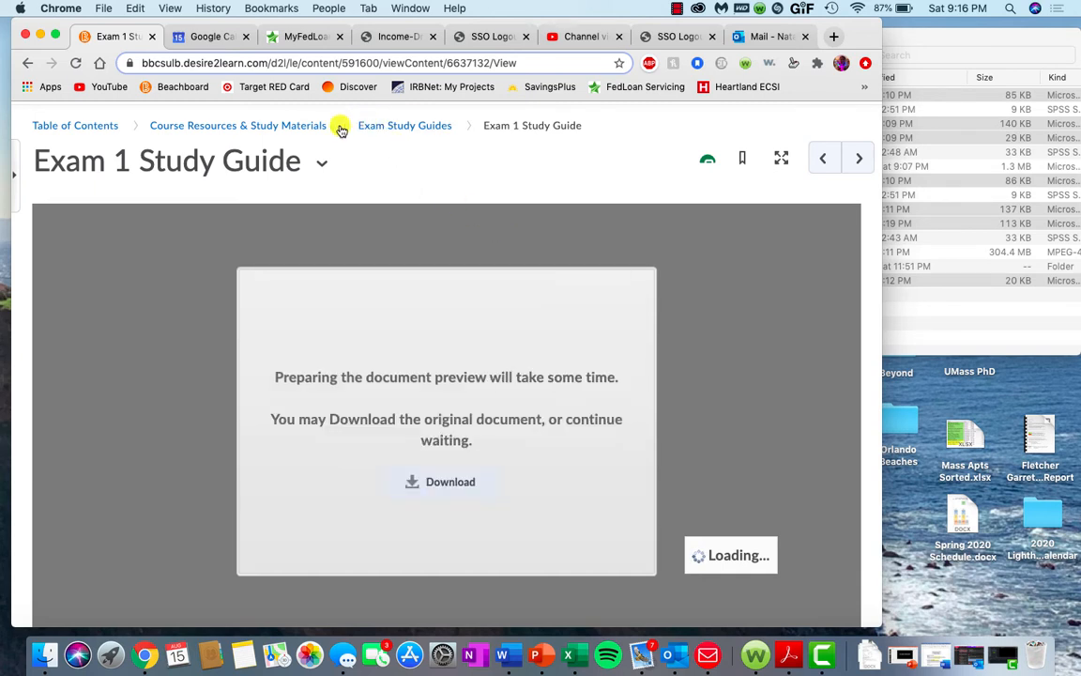
- Return to Course Resources & Study Materials and look through its sub-modules and the weekly modules that follow
click(291, 128)
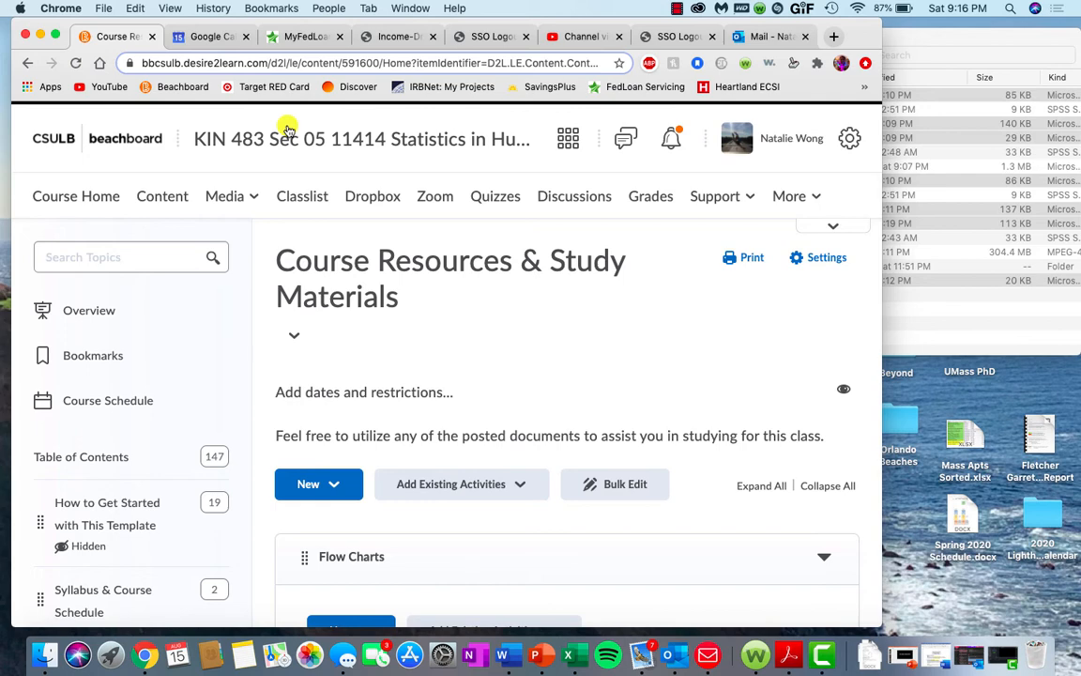
scroll(222, 419, down, 5)
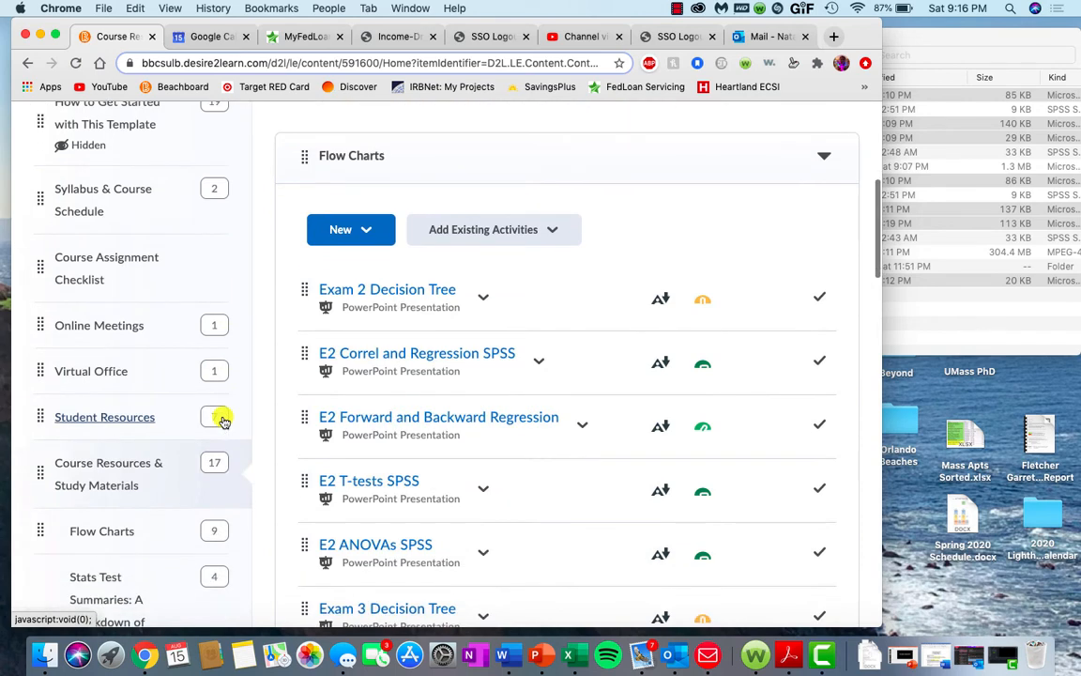
scroll(222, 418, down, 2)
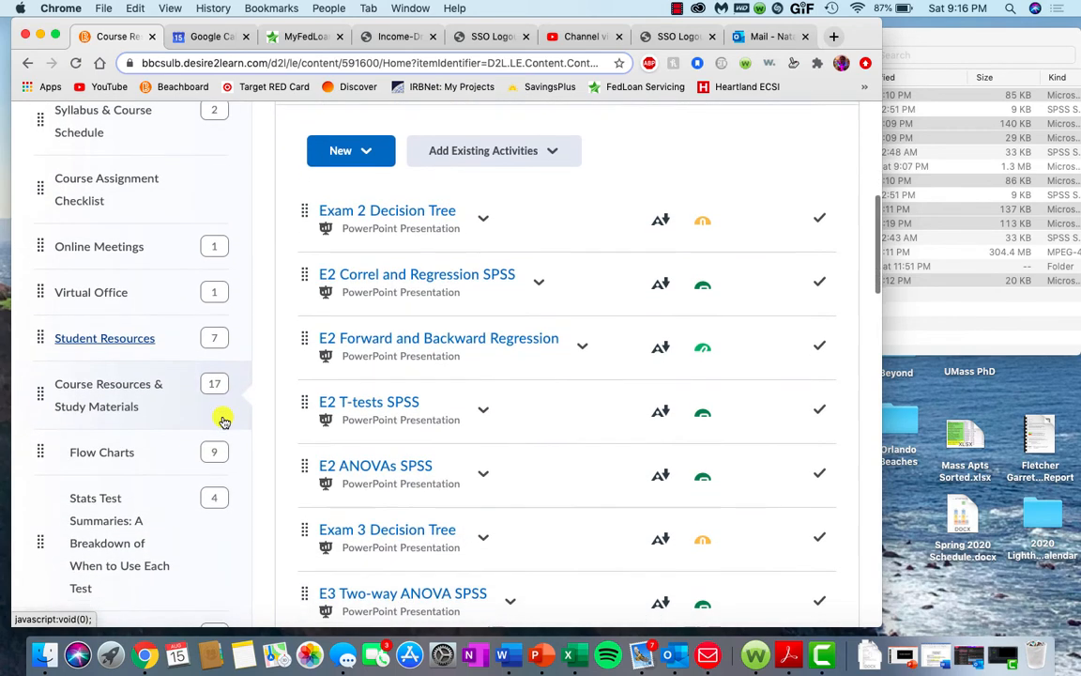
scroll(224, 420, down, 3)
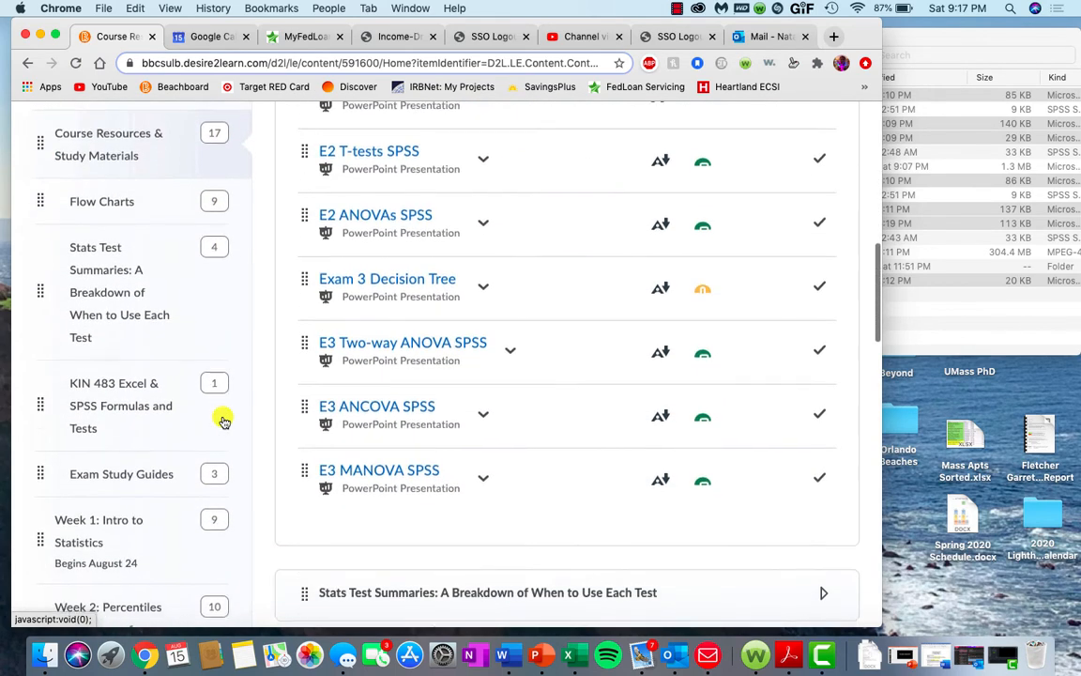
scroll(224, 421, down, 2)
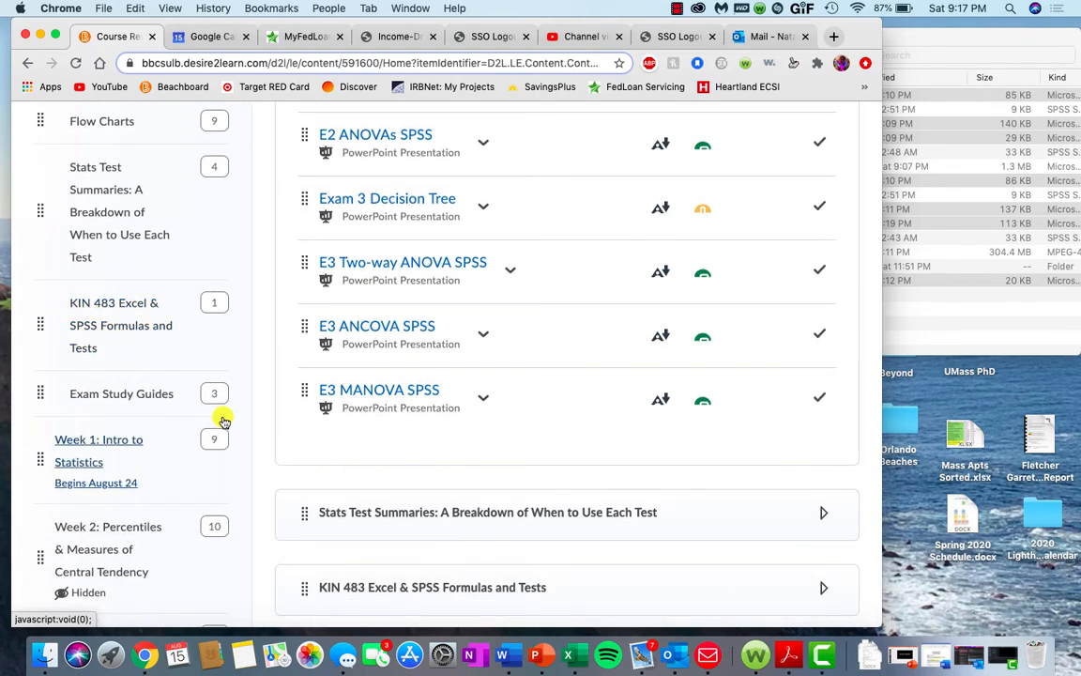
scroll(223, 421, down, 2)
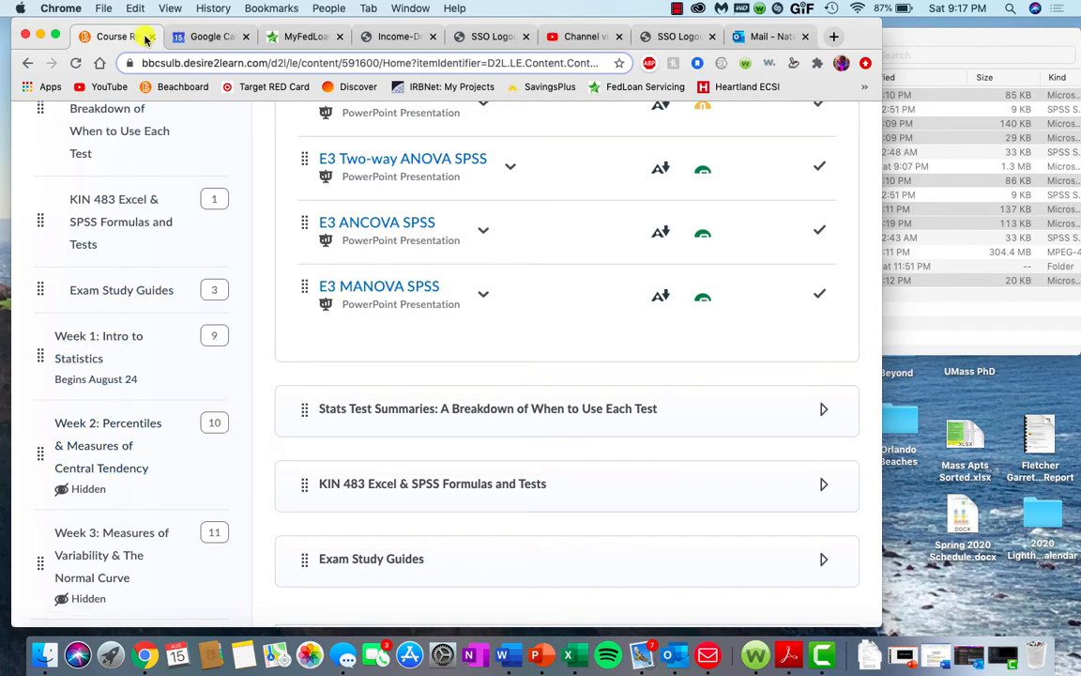
- Open the Week 1: Intro to Statistics module and read its dates, learning objectives, course learning outcomes and final-grade percentage table
click(119, 357)
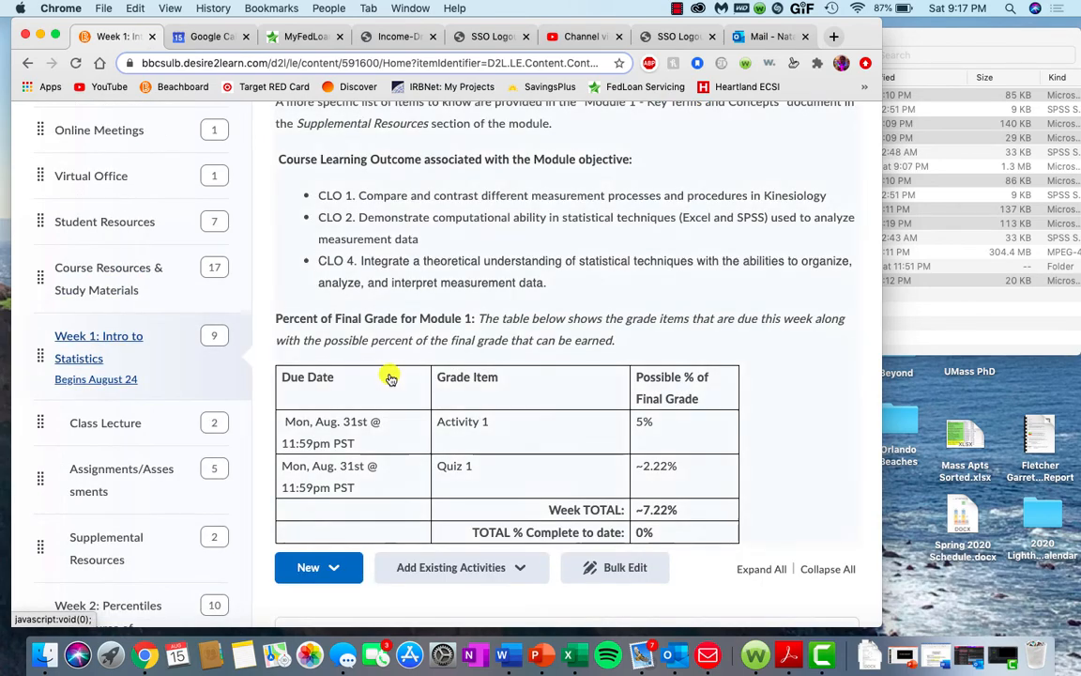
scroll(454, 366, up, 10)
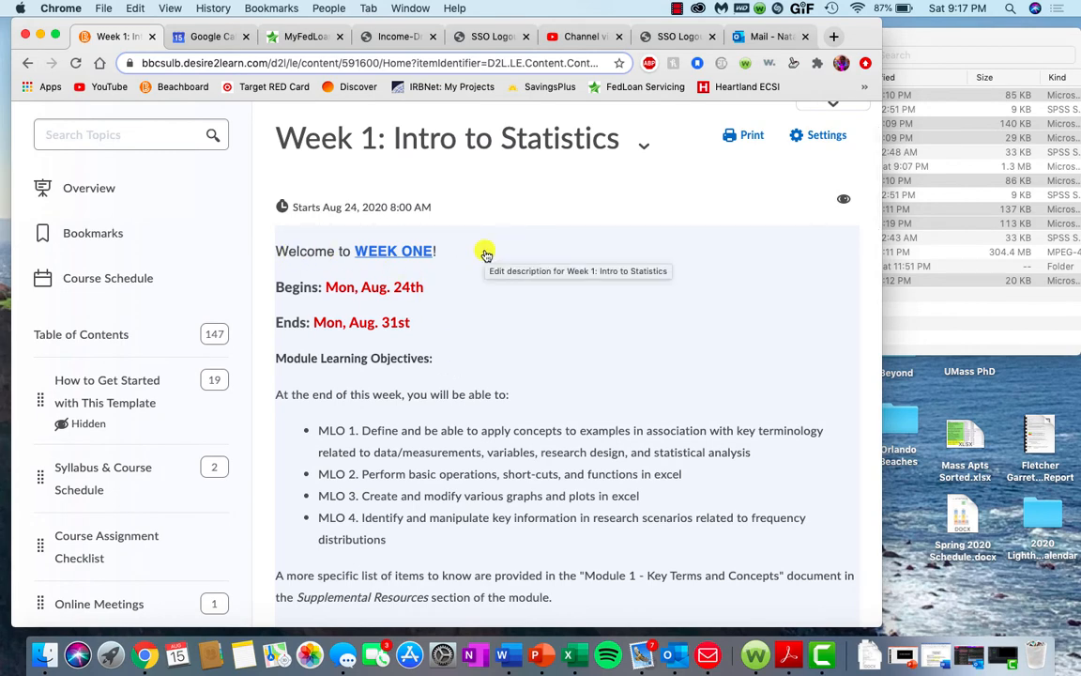
scroll(484, 253, down, 3)
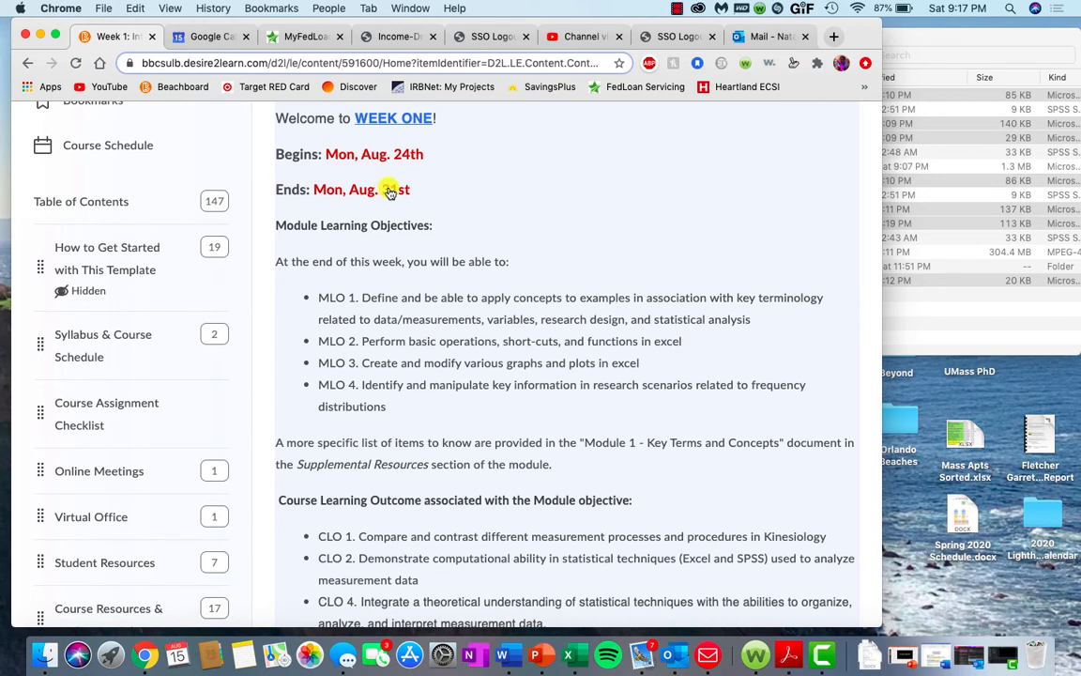
scroll(389, 192, down, 2)
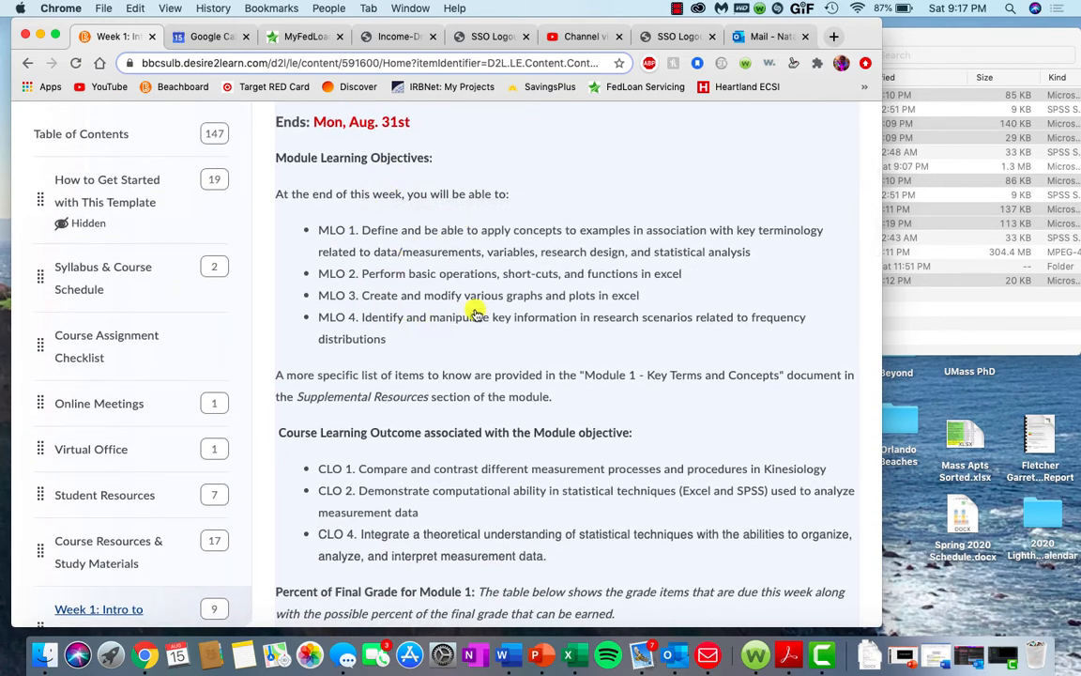
scroll(476, 313, down, 3)
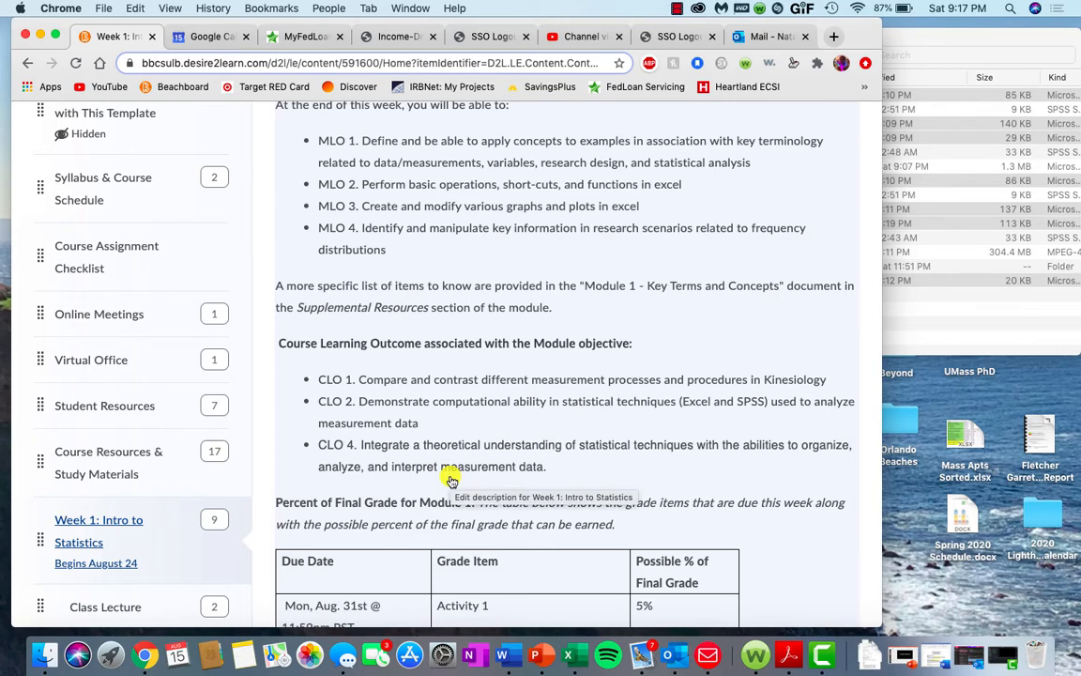
scroll(413, 424, down, 2)
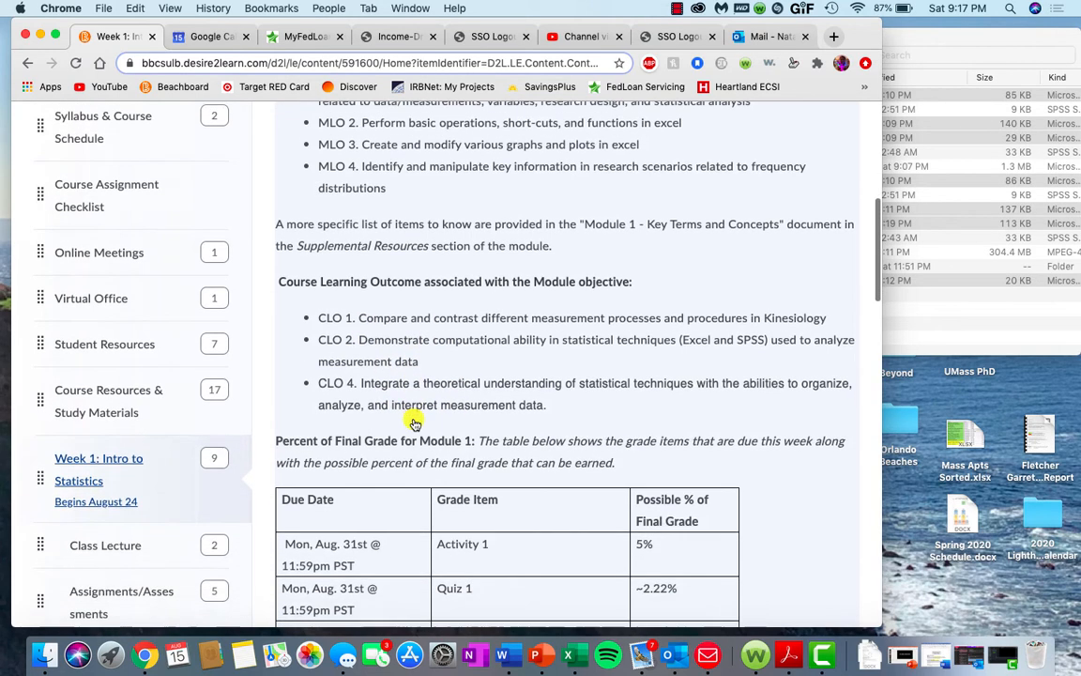
scroll(414, 423, down, 5)
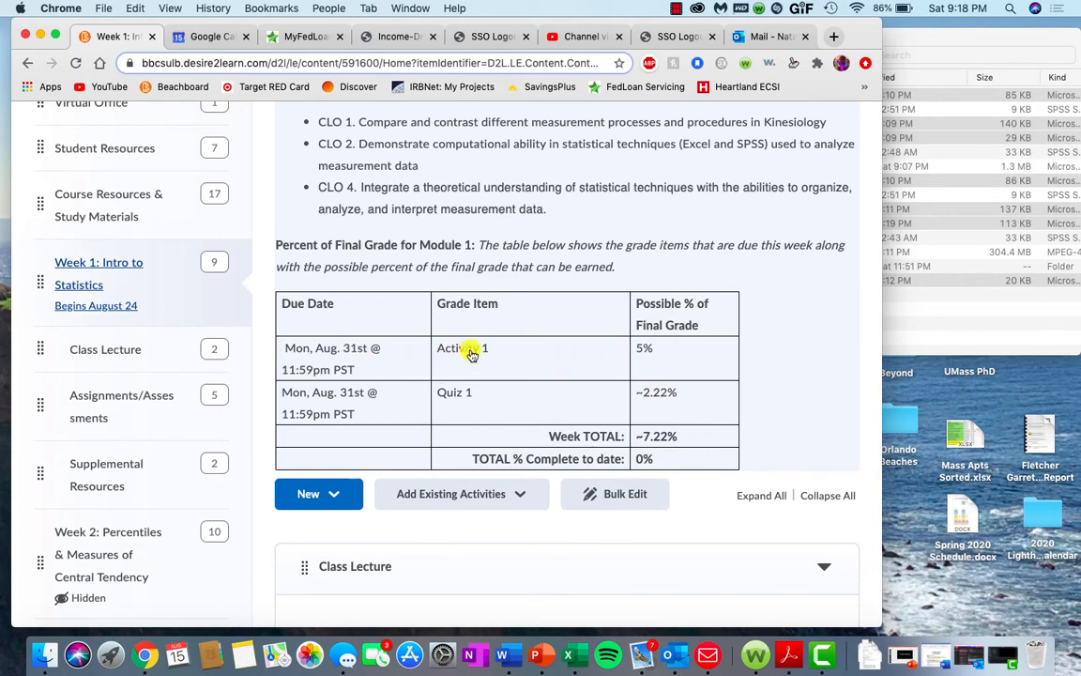
scroll(484, 416, down, 1)
- Examine the Week 1 Class Lecture files, checking the PowerPoint and PDF versions against the assignments section that follows
scroll(484, 416, down, 8)
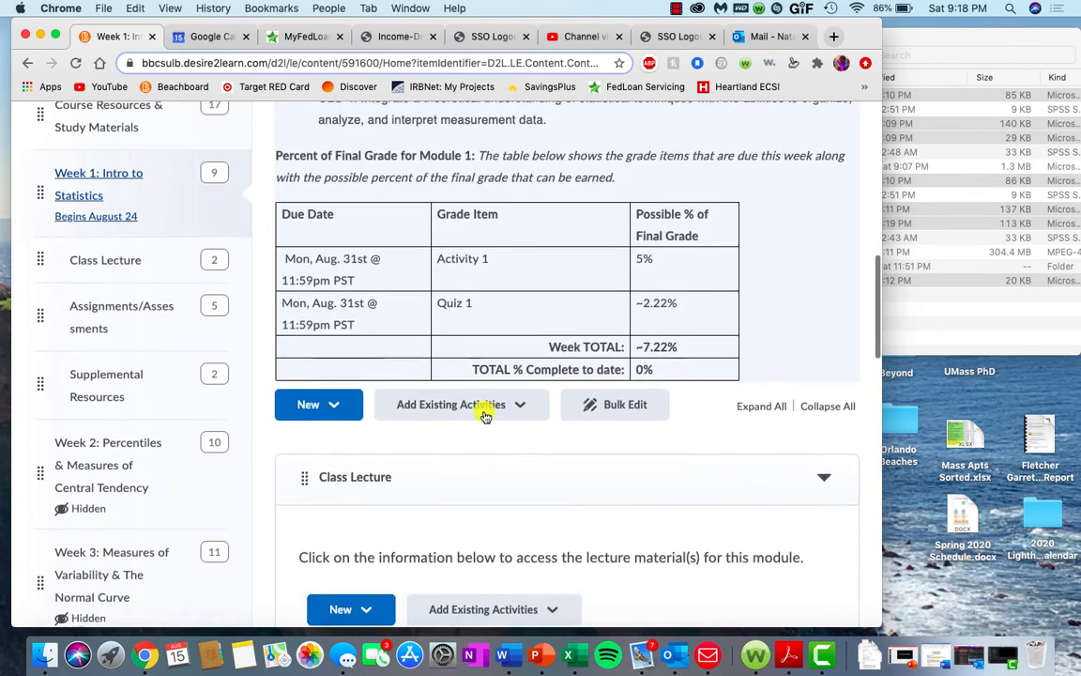
scroll(484, 416, down, 2)
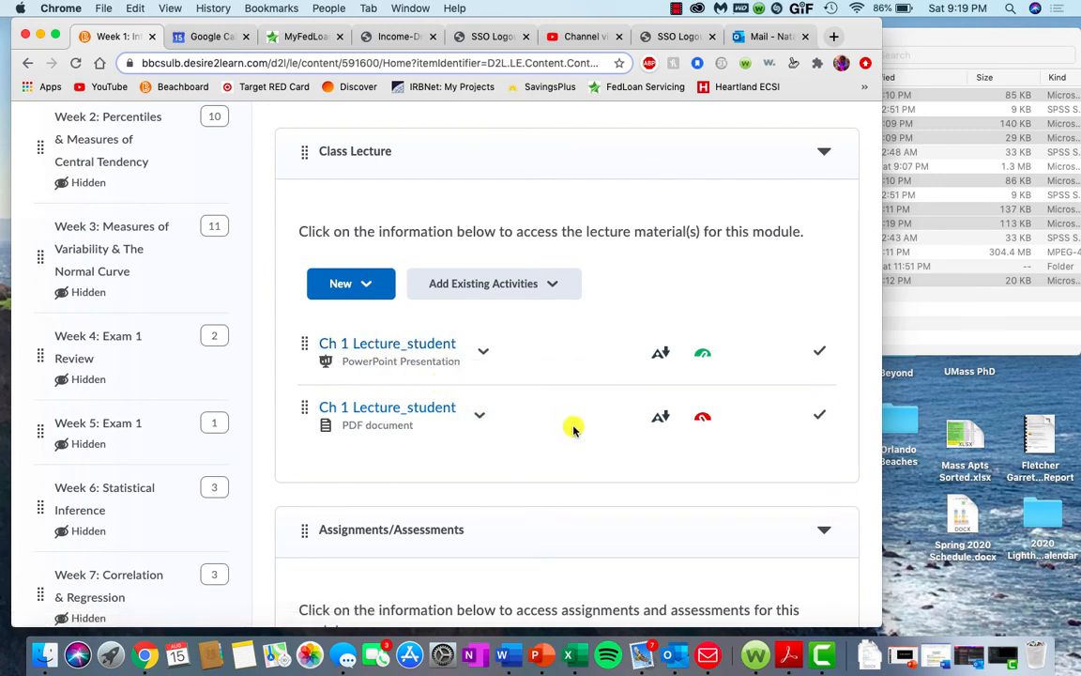
scroll(574, 428, down, 3)
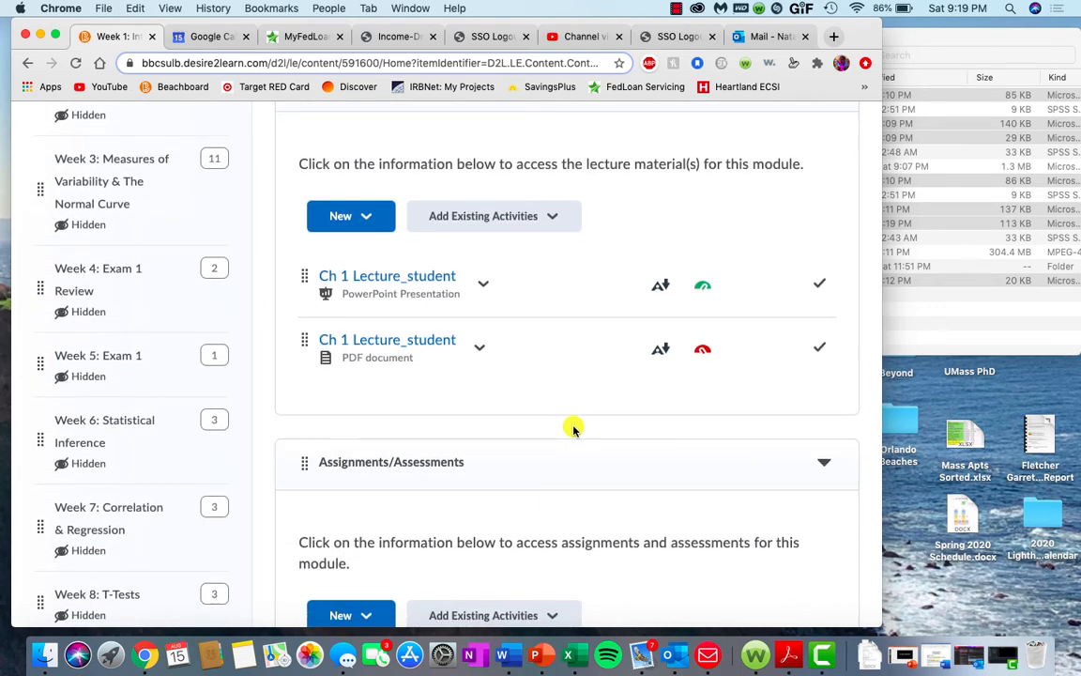
scroll(573, 428, down, 5)
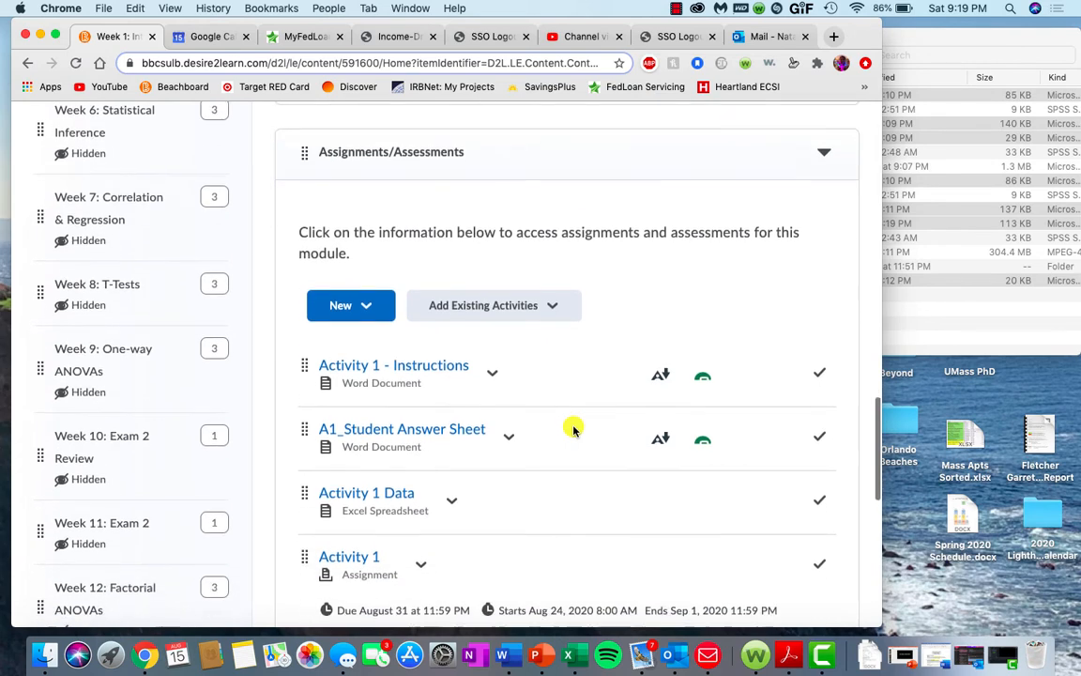
scroll(573, 428, up, 5)
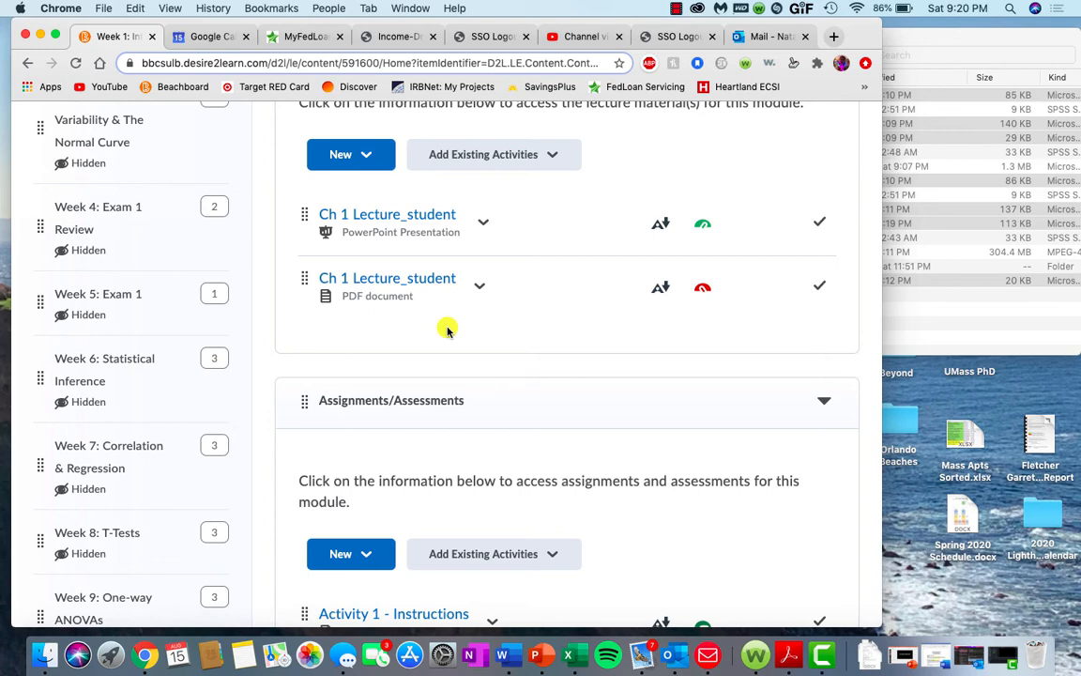
- Review the Week 1 Assignments/Assessments items, from the Activity 1 documents to the Activity 1 and Quiz 1 dates
scroll(447, 328, down, 5)
scroll(448, 329, up, 2)
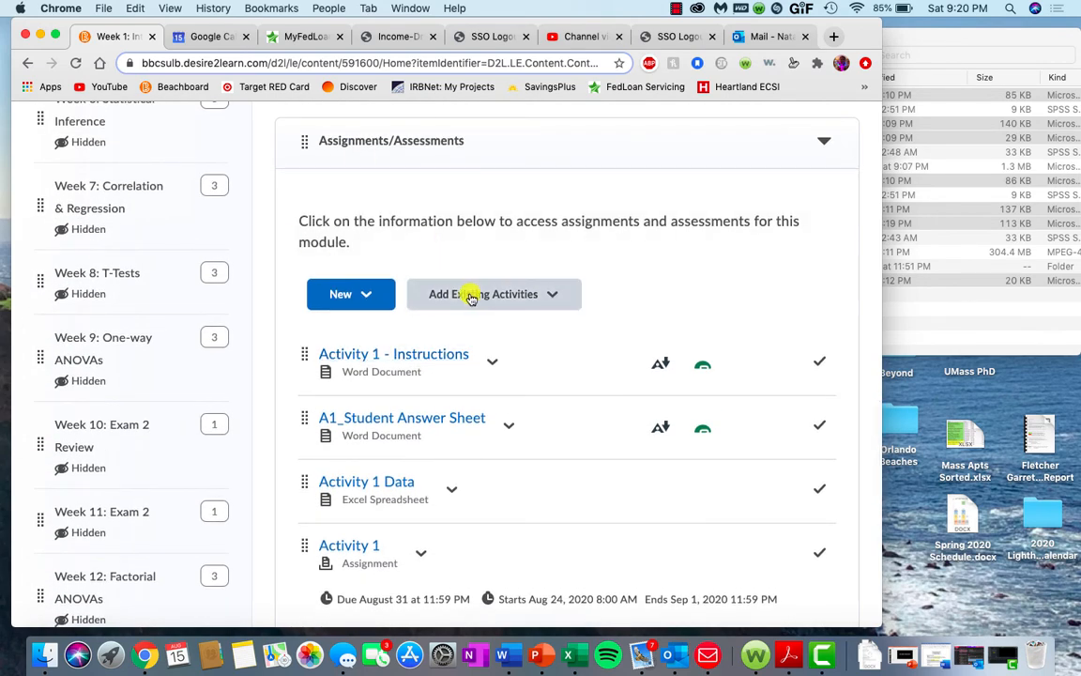
scroll(473, 294, down, 2)
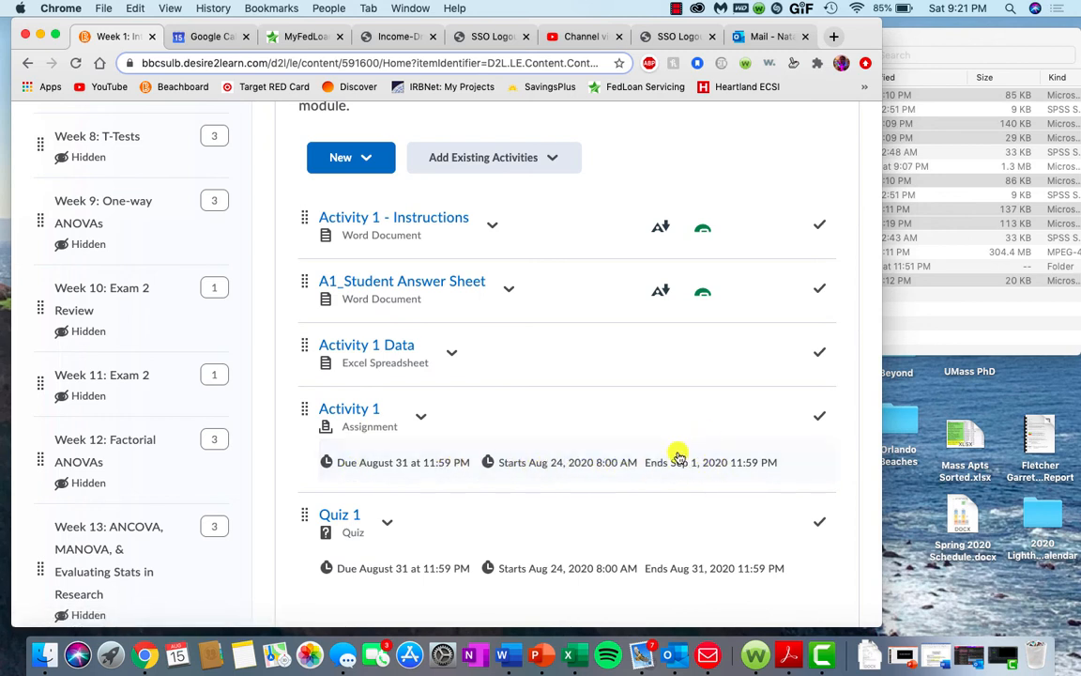
scroll(720, 476, down, 2)
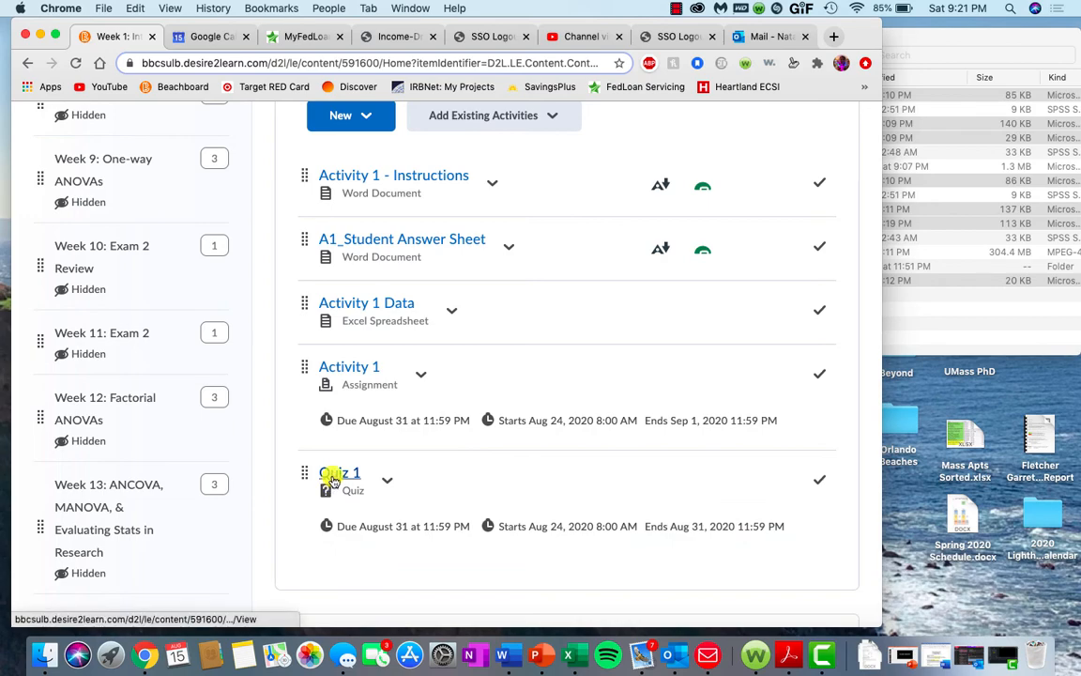
scroll(345, 473, up, 3)
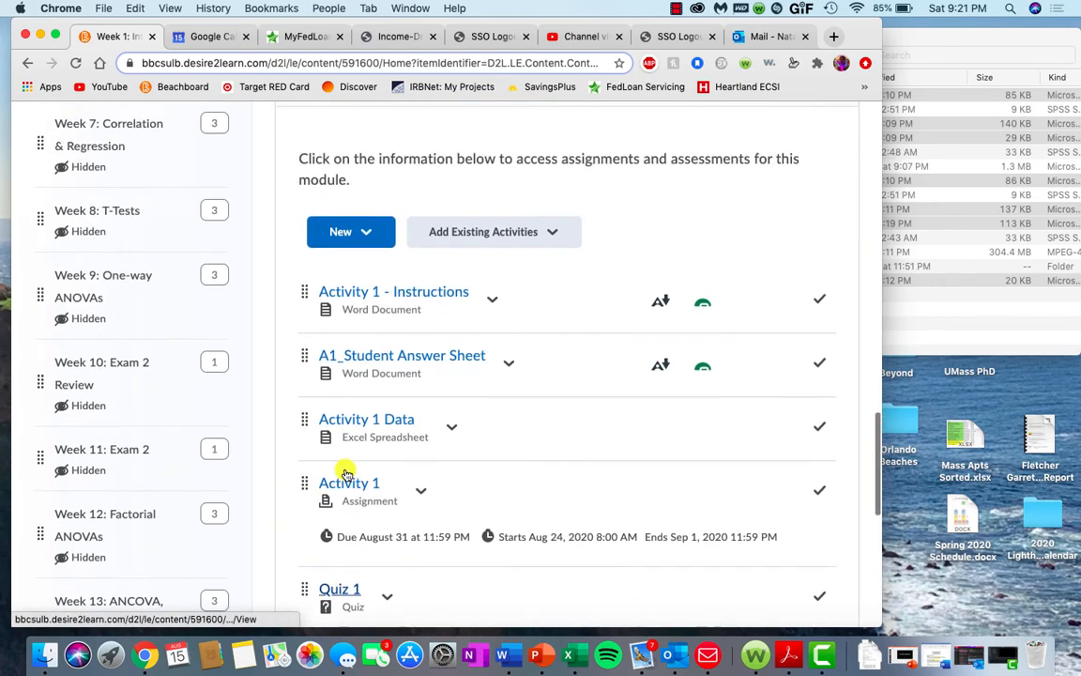
- Recheck the Week 1 page from its introduction down to the key terms document and discussion topic under Supplemental Resources
scroll(345, 473, up, 15)
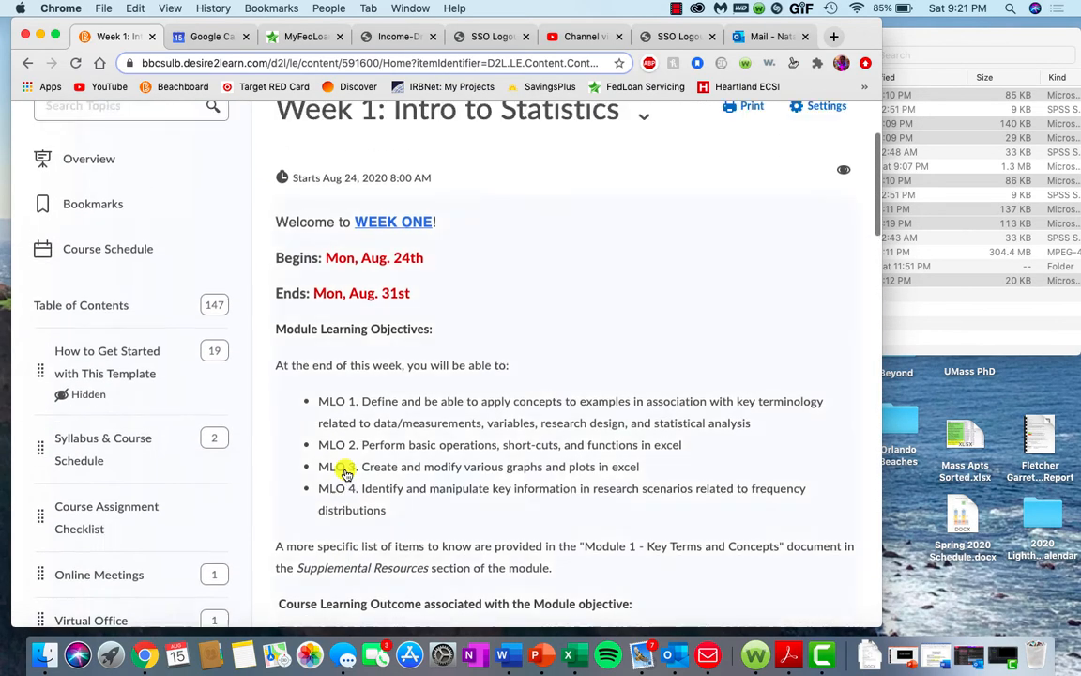
scroll(345, 472, up, 4)
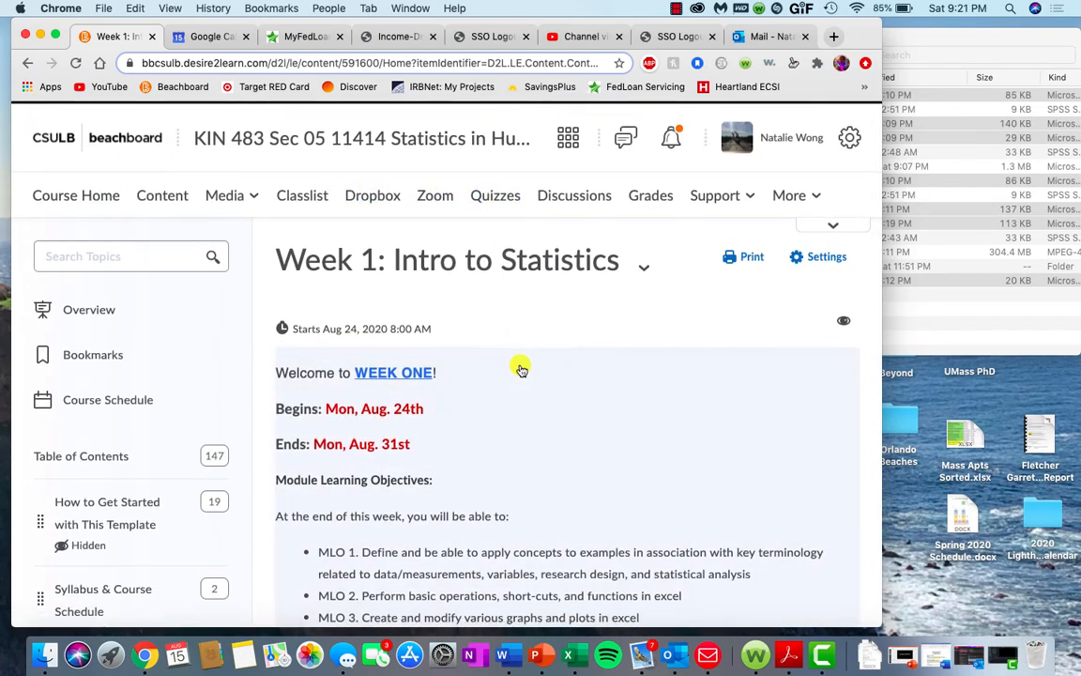
scroll(519, 367, down, 15)
scroll(519, 367, down, 10)
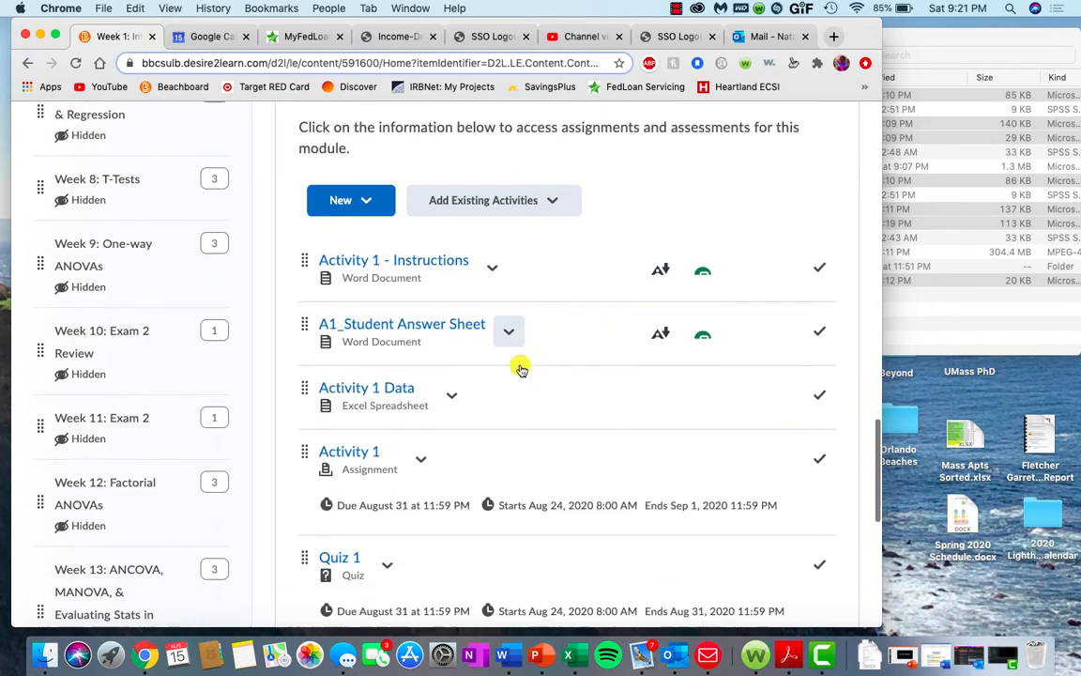
scroll(521, 368, up, 1)
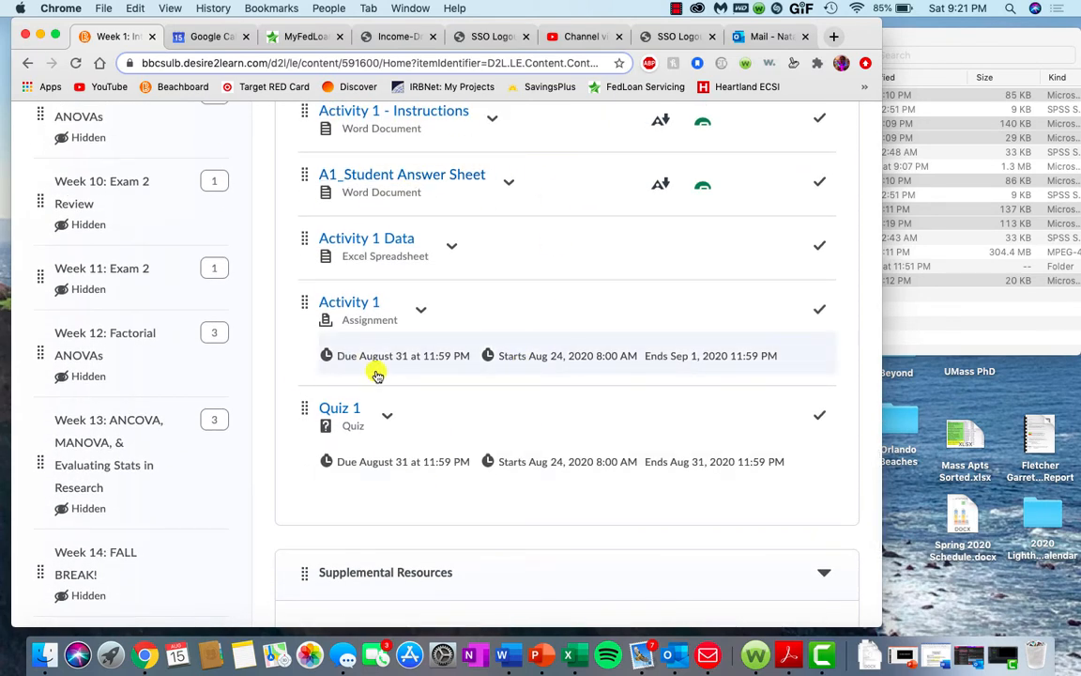
scroll(375, 371, down, 5)
scroll(376, 371, down, 4)
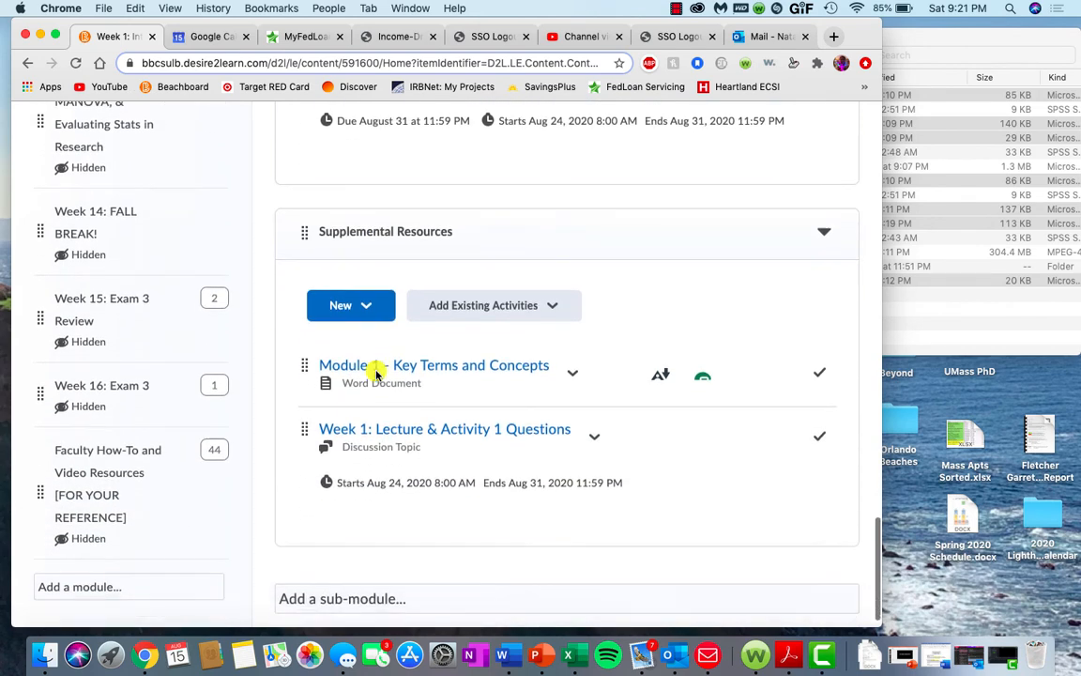
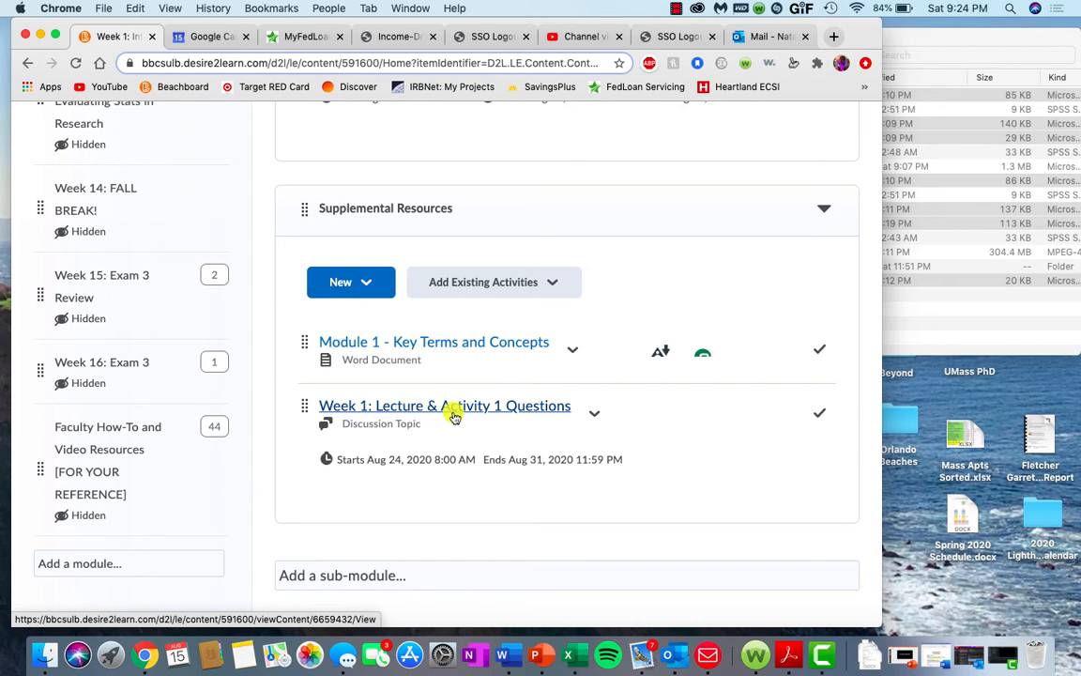
- Open the course's Dropbox folders and review the Activity 1 to Activity 10 list, including the completion, feedback and due date columns
scroll(454, 416, up, 1)
scroll(453, 416, up, 5)
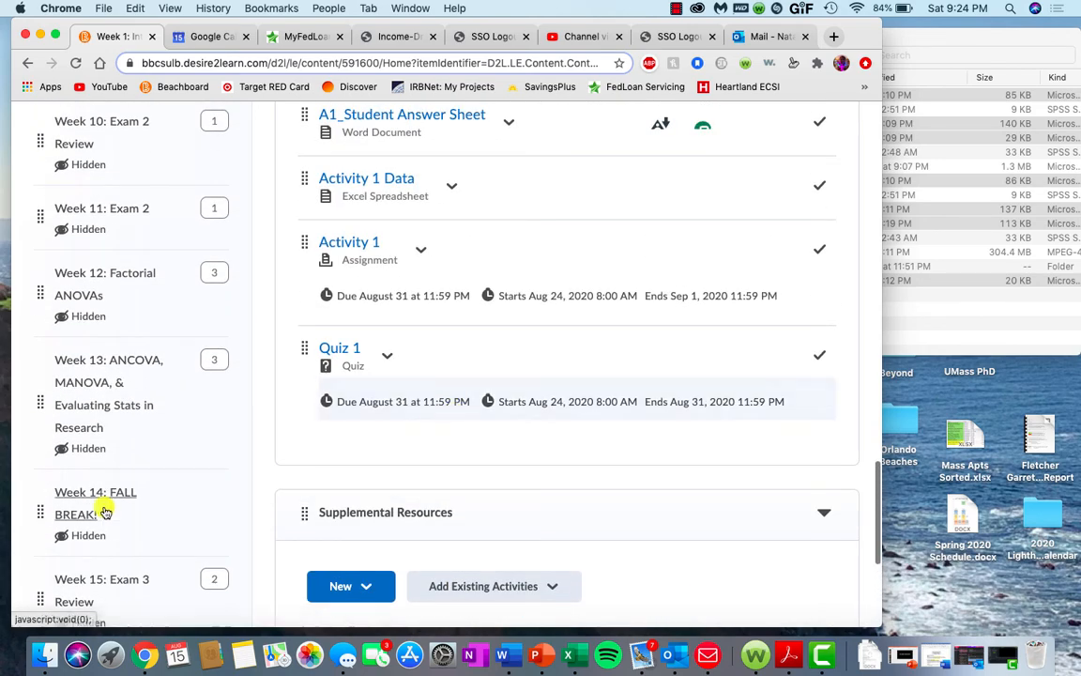
scroll(95, 550, up, 15)
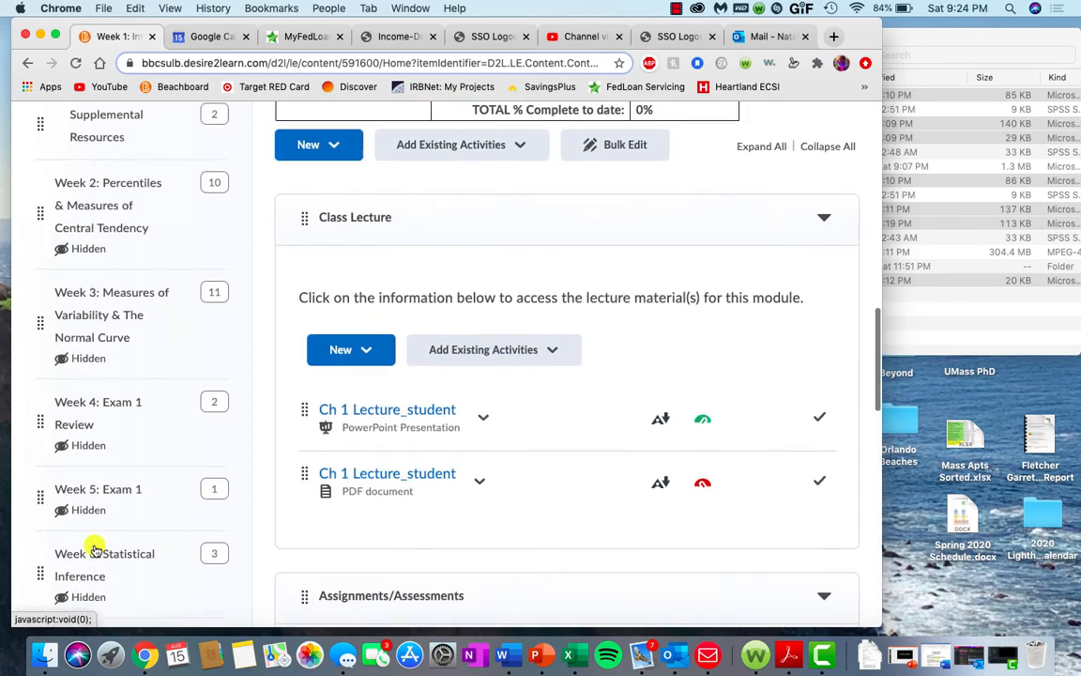
scroll(95, 550, up, 10)
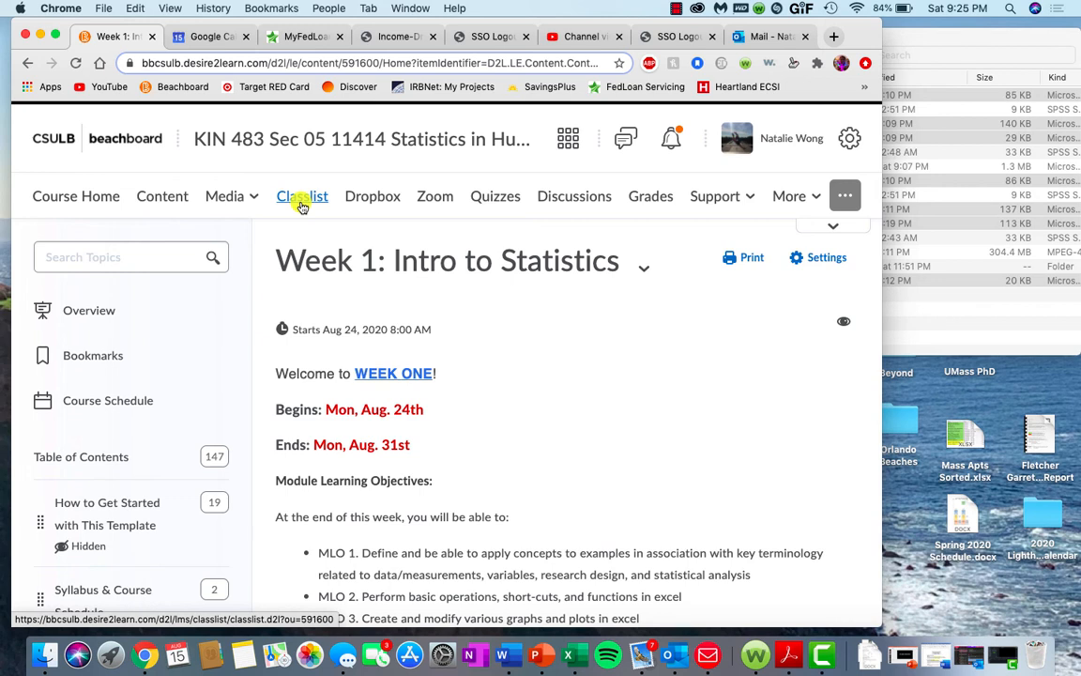
click(363, 202)
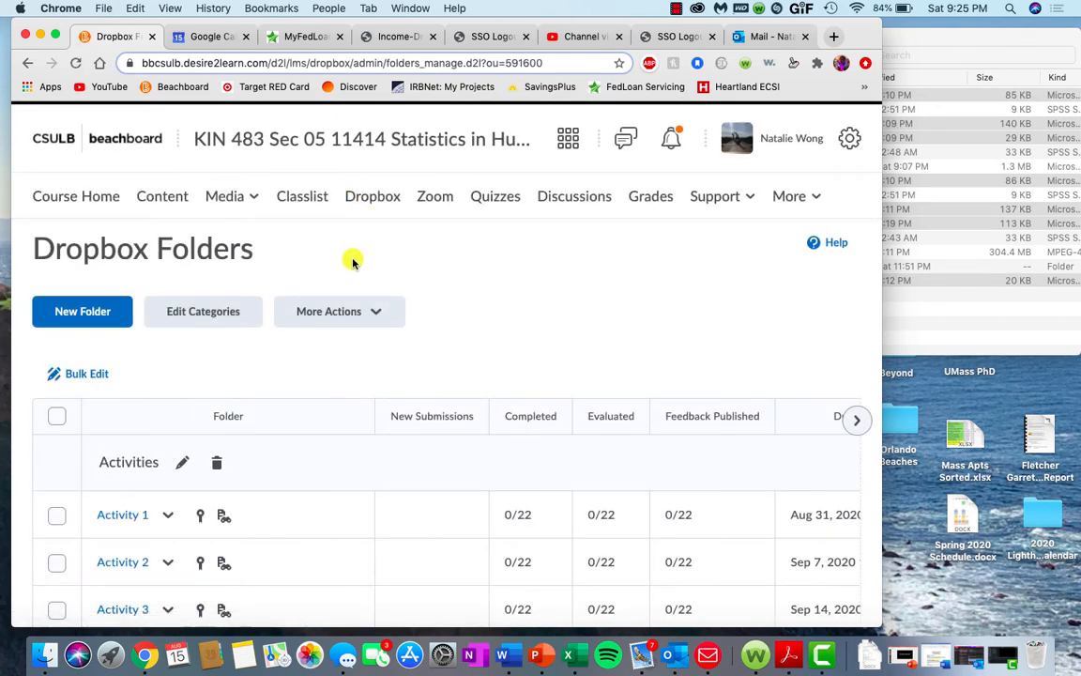
scroll(353, 262, down, 6)
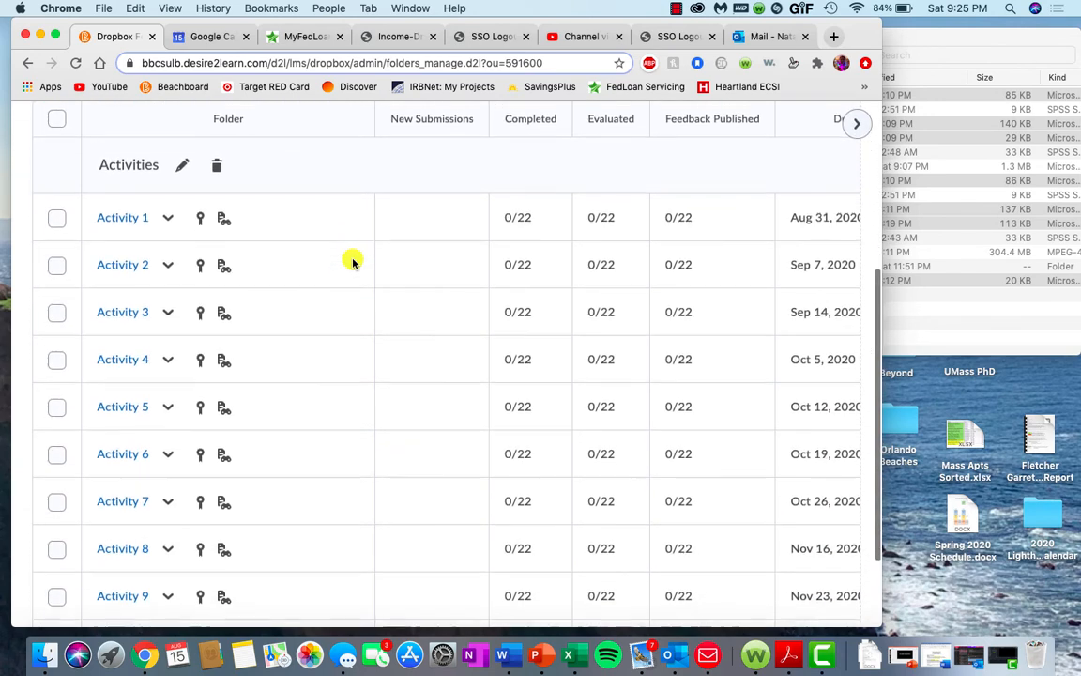
scroll(353, 263, down, 3)
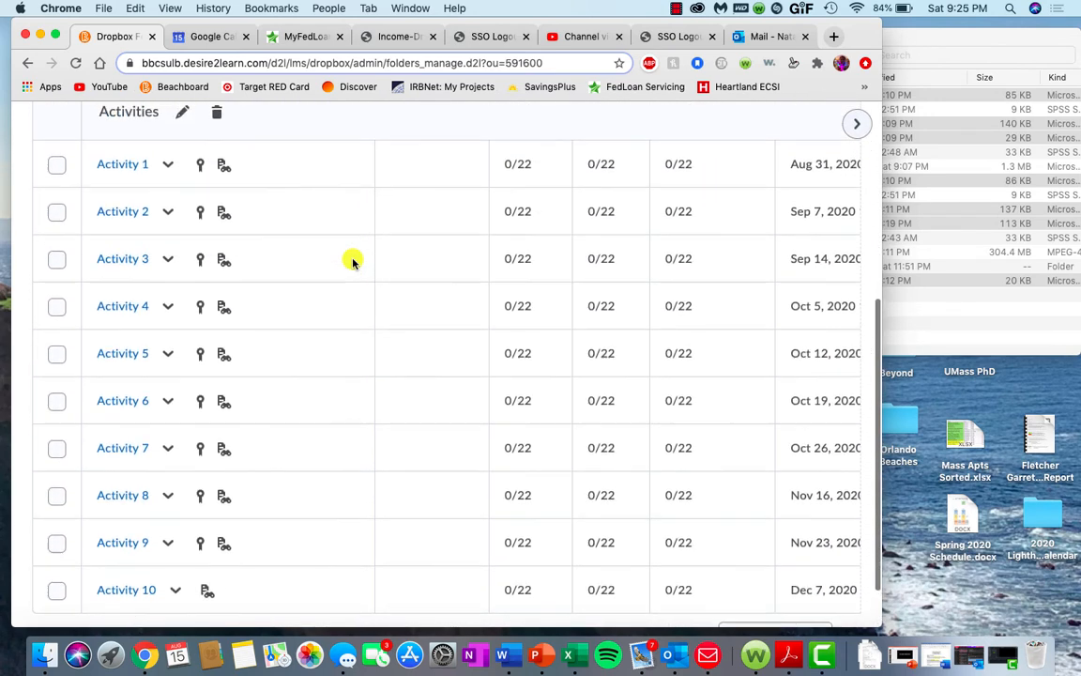
scroll(353, 263, up, 1)
scroll(352, 263, down, 1)
scroll(351, 262, up, 5)
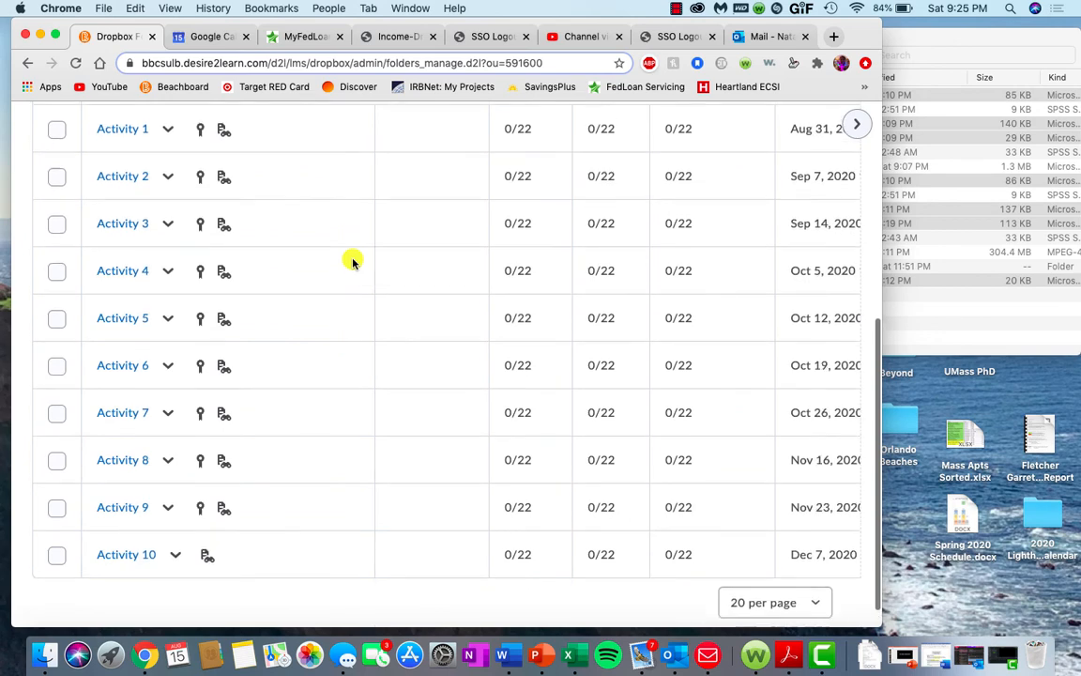
scroll(792, 381, right, 3)
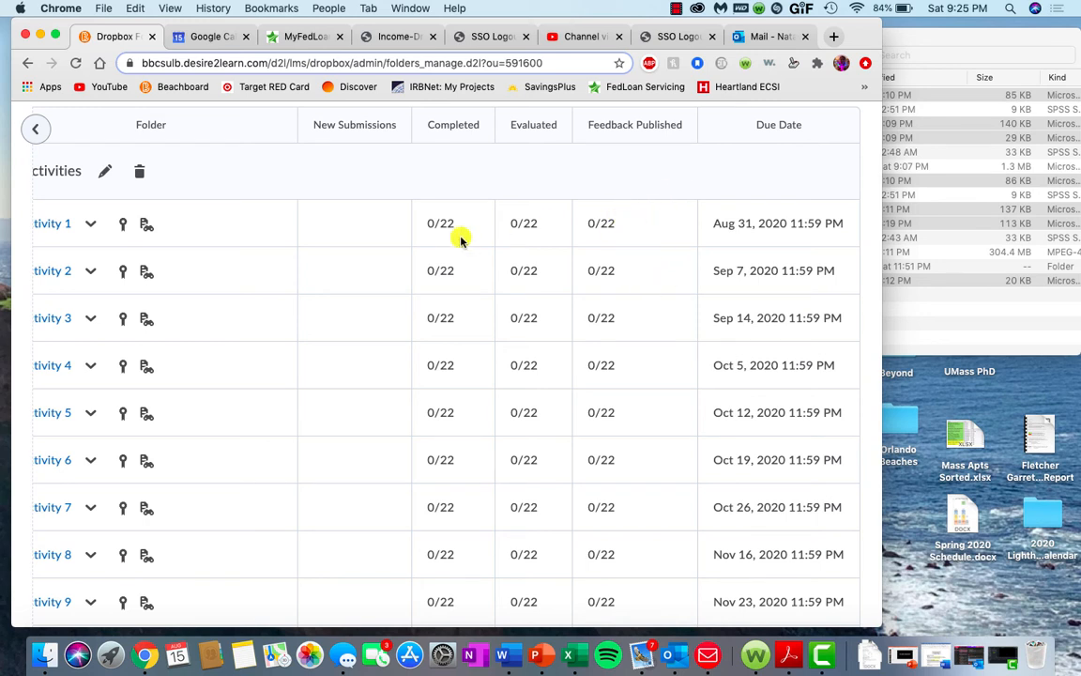
scroll(370, 228, left, 2)
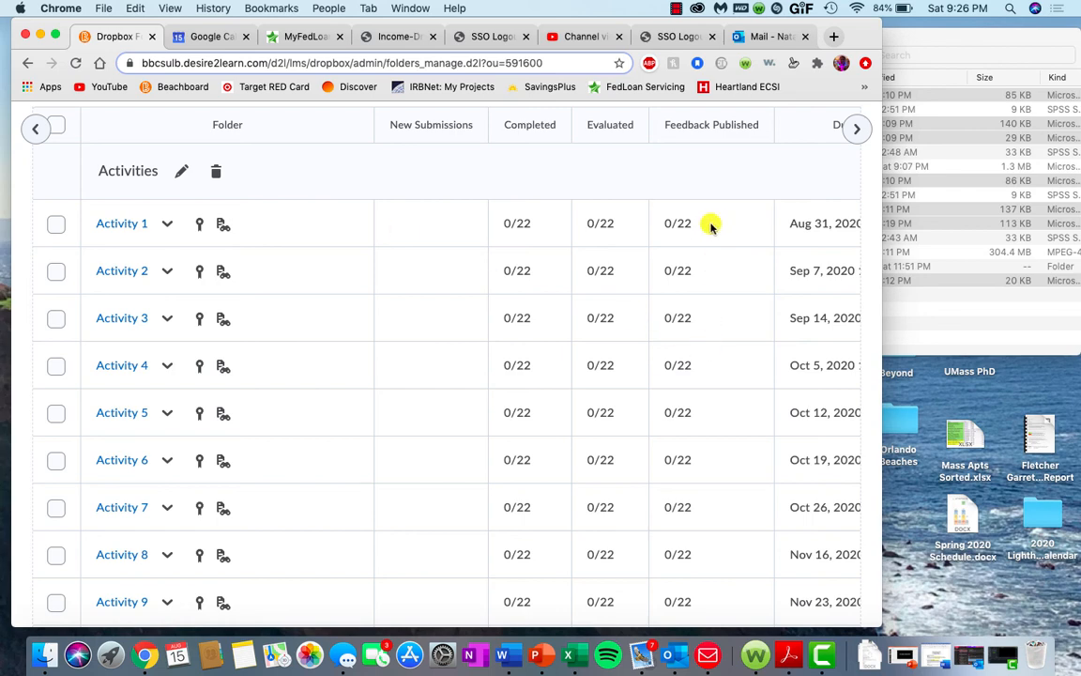
- Open the course's Quizzes page and review the Exam 1 Review, Quiz 1 to Quiz 9 and exam due and availability dates
scroll(711, 226, up, 5)
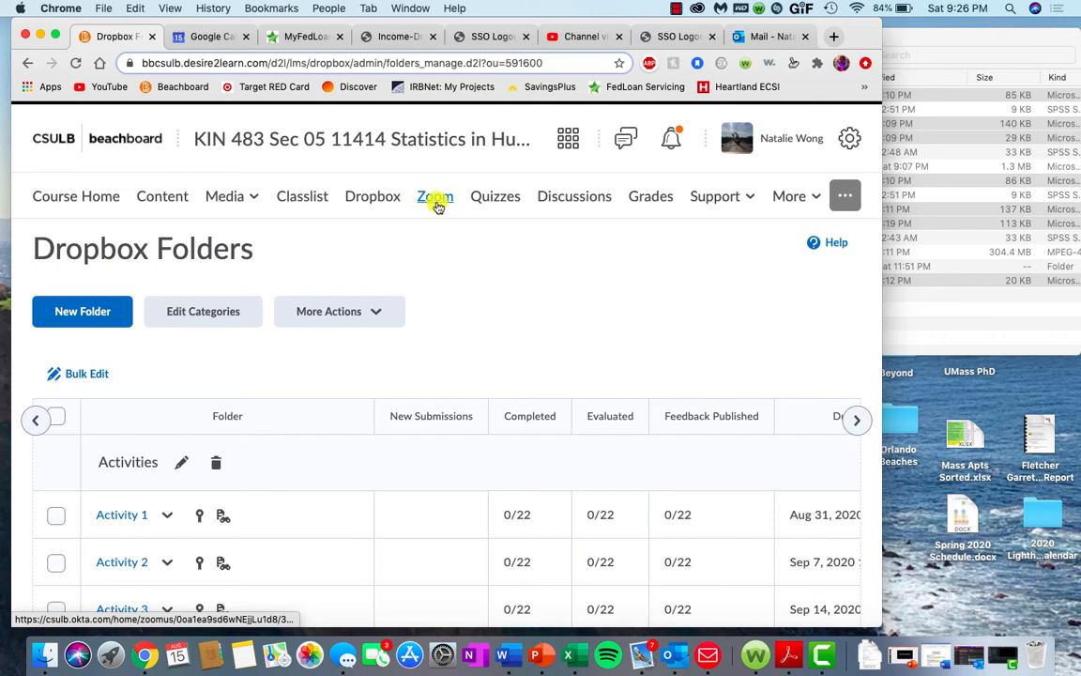
click(495, 197)
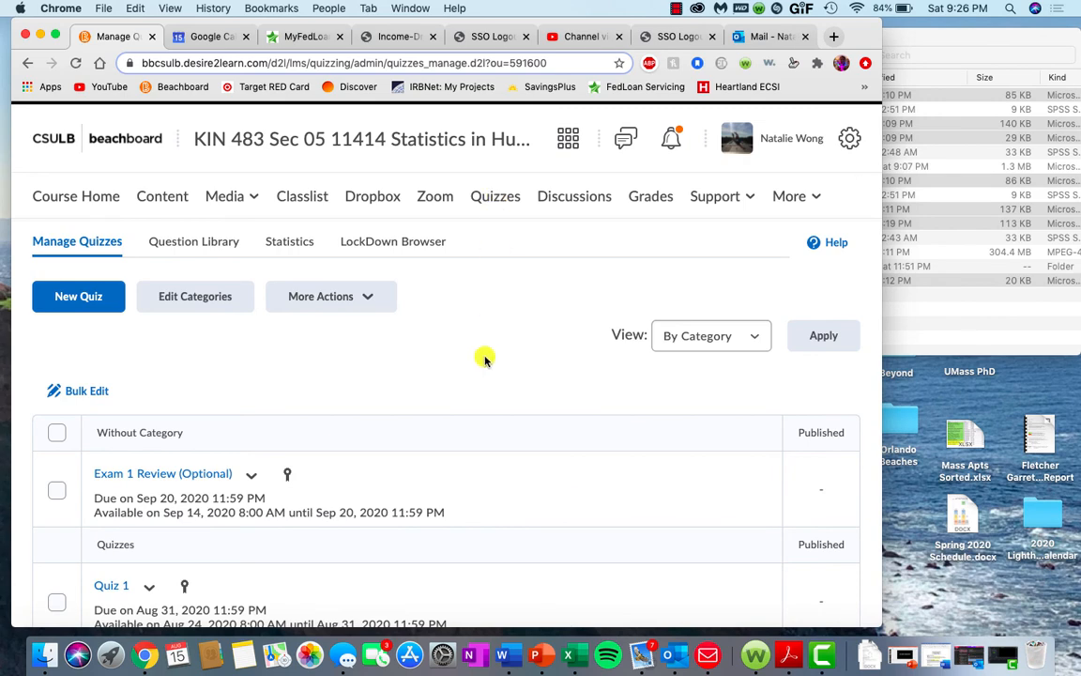
scroll(485, 359, down, 6)
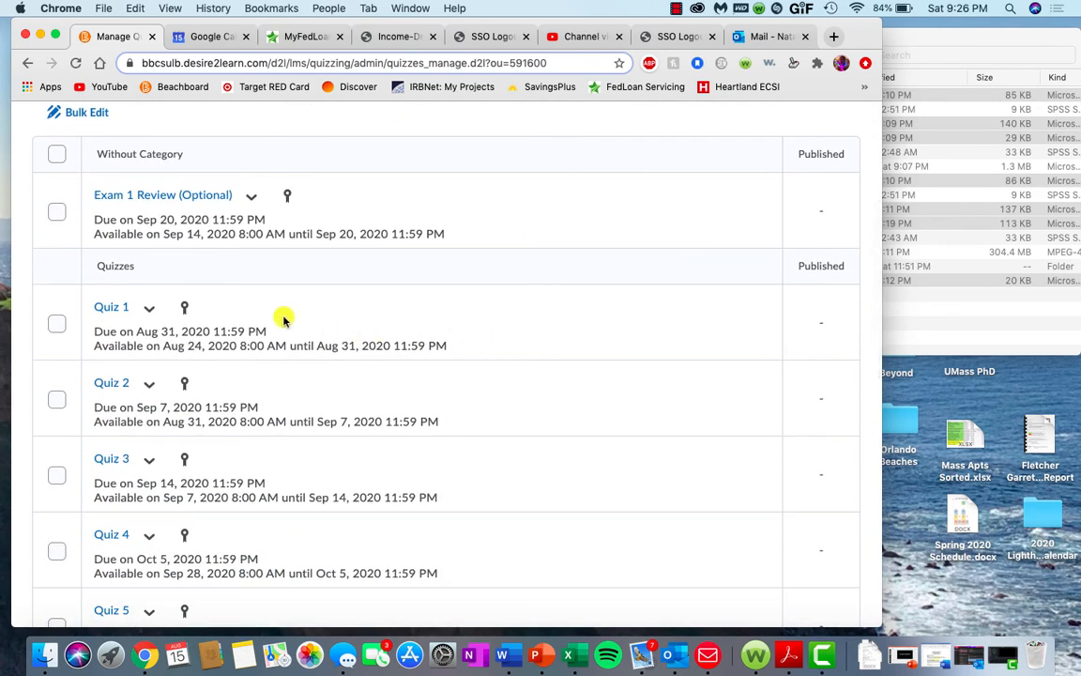
scroll(284, 318, down, 2)
scroll(284, 318, down, 3)
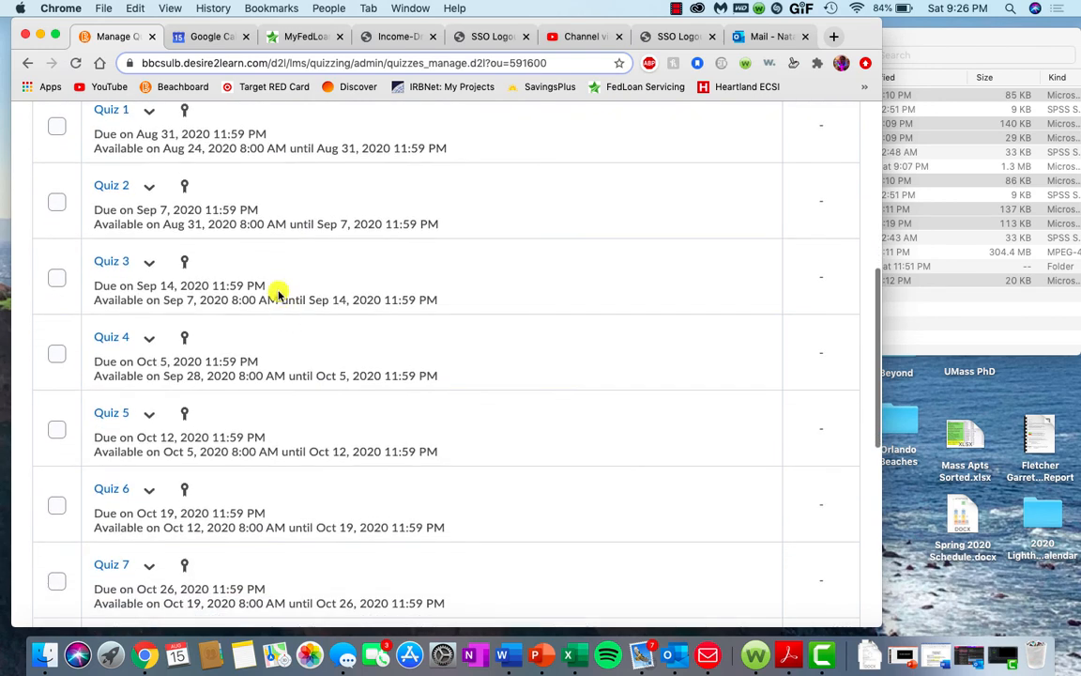
scroll(107, 509, down, 7)
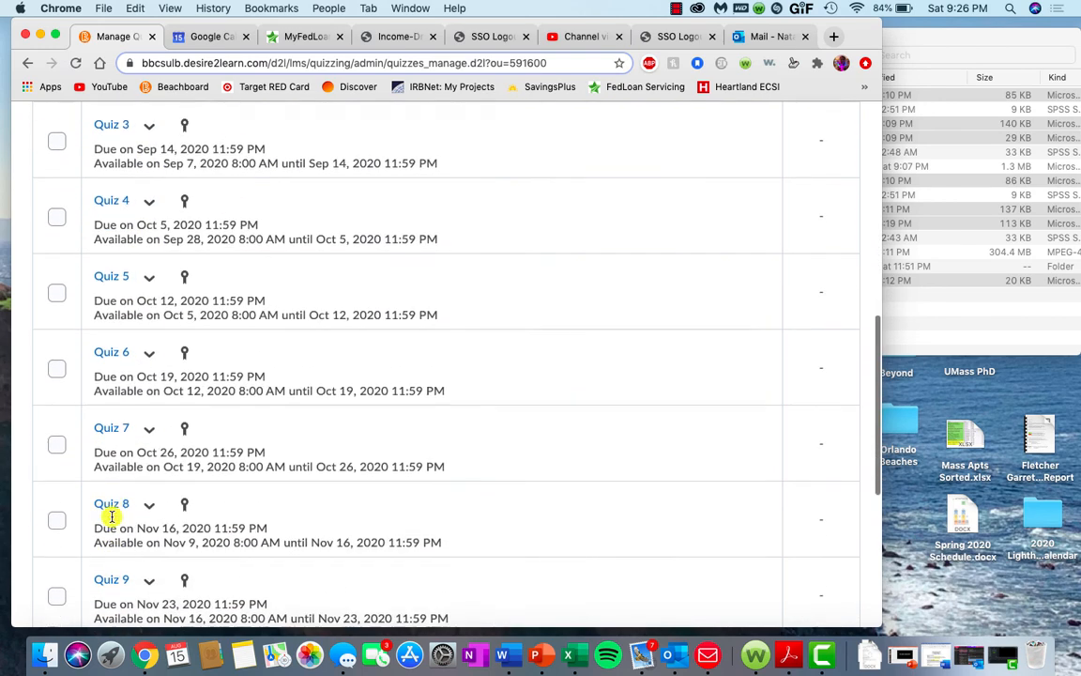
scroll(111, 515, down, 4)
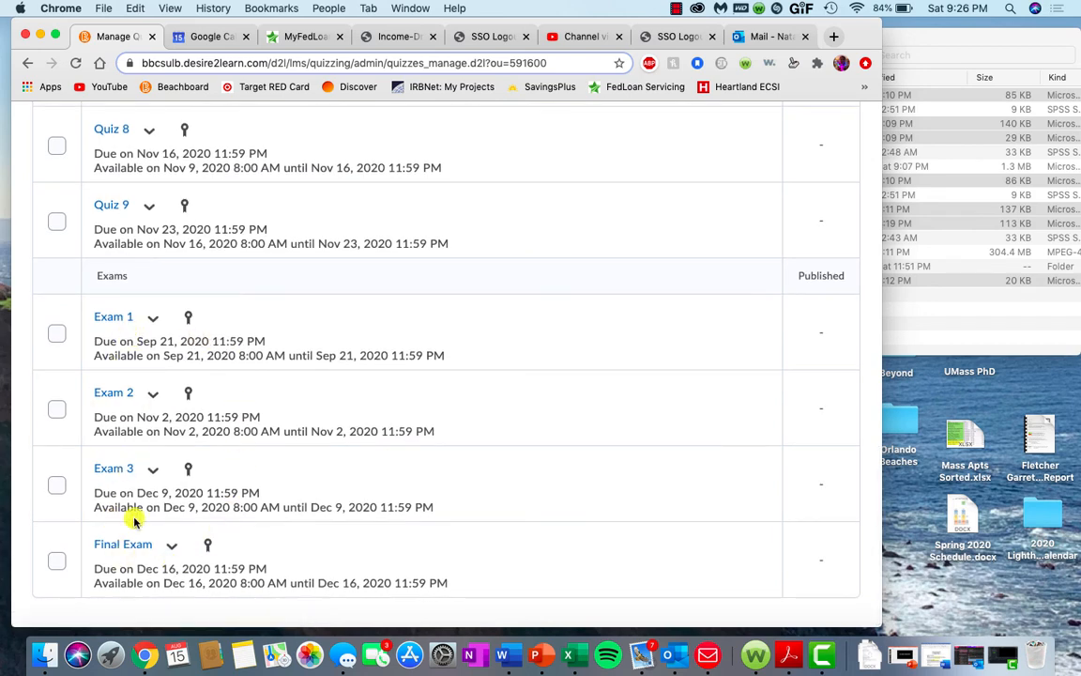
- Open the course's Discussions and read the Student Lounge forum's description and its Peer Questions/Resources topic
scroll(374, 465, up, 19)
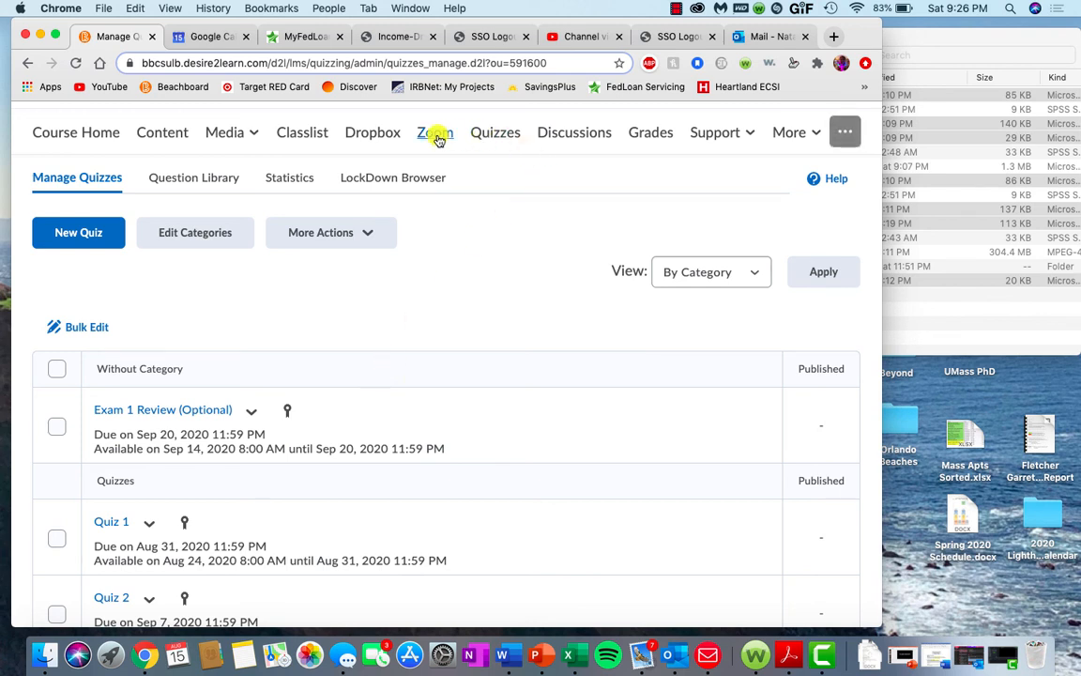
click(583, 134)
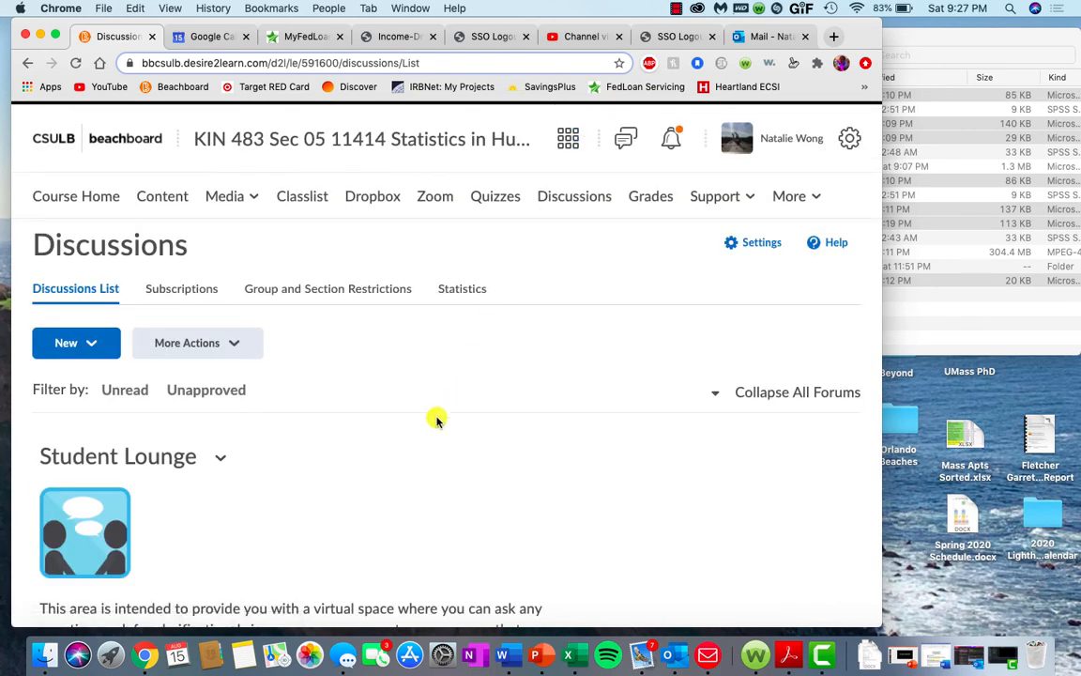
scroll(436, 417, down, 5)
scroll(437, 417, down, 1)
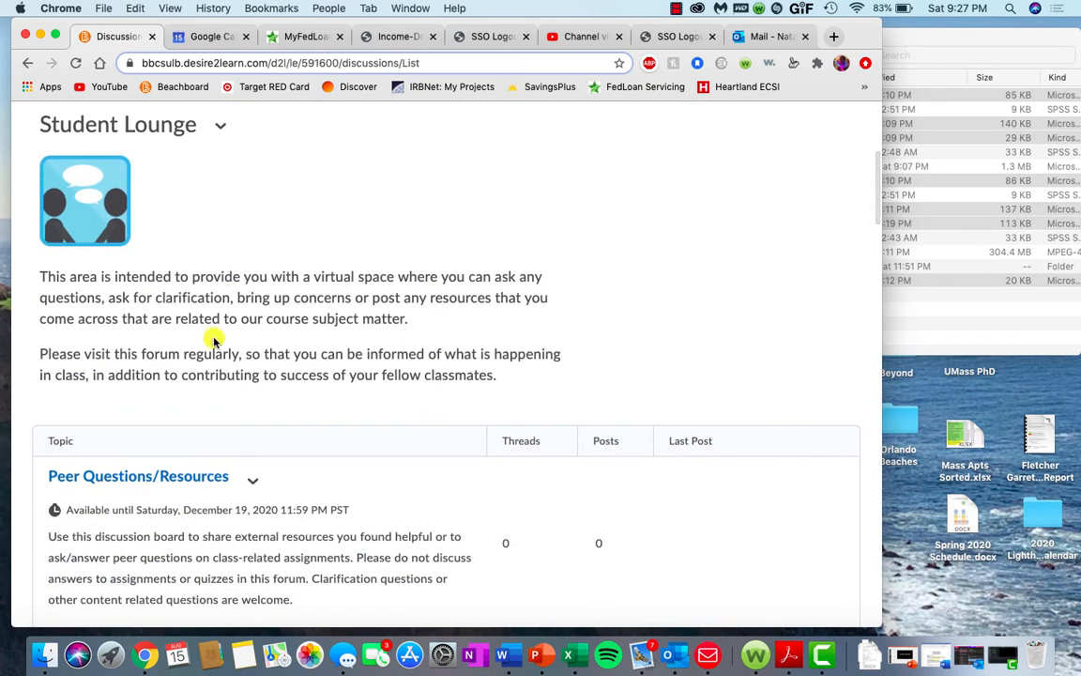
scroll(374, 468, down, 7)
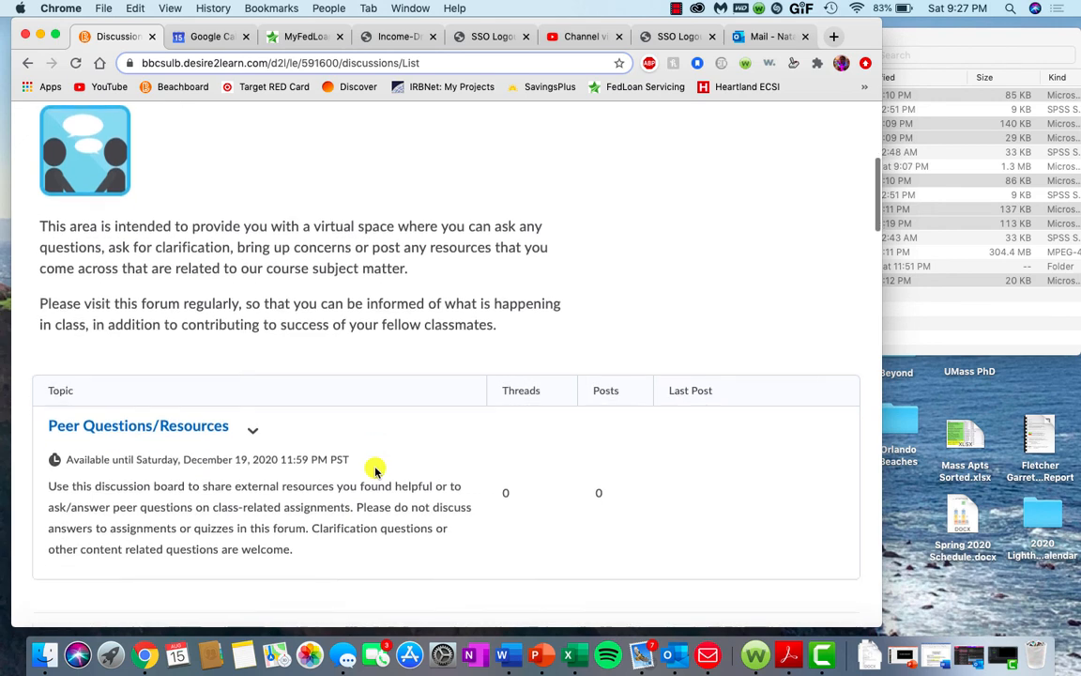
- Review the Questions for the Instructor forum, from General Course Questions through the weekly lecture and activity topics
scroll(374, 469, down, 3)
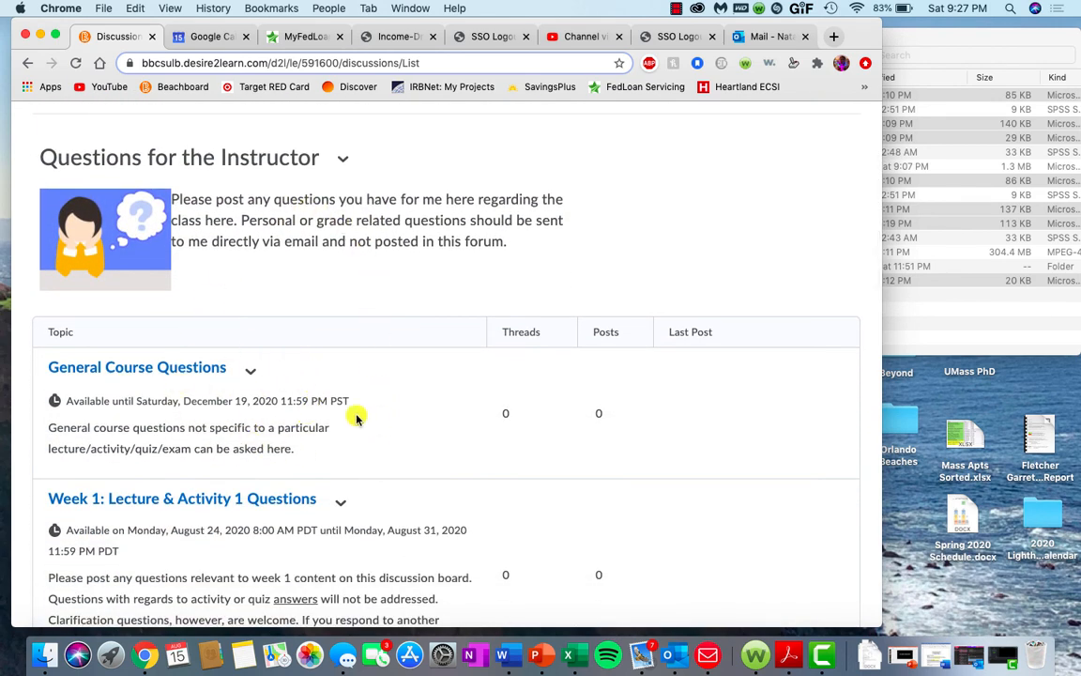
scroll(319, 373, down, 4)
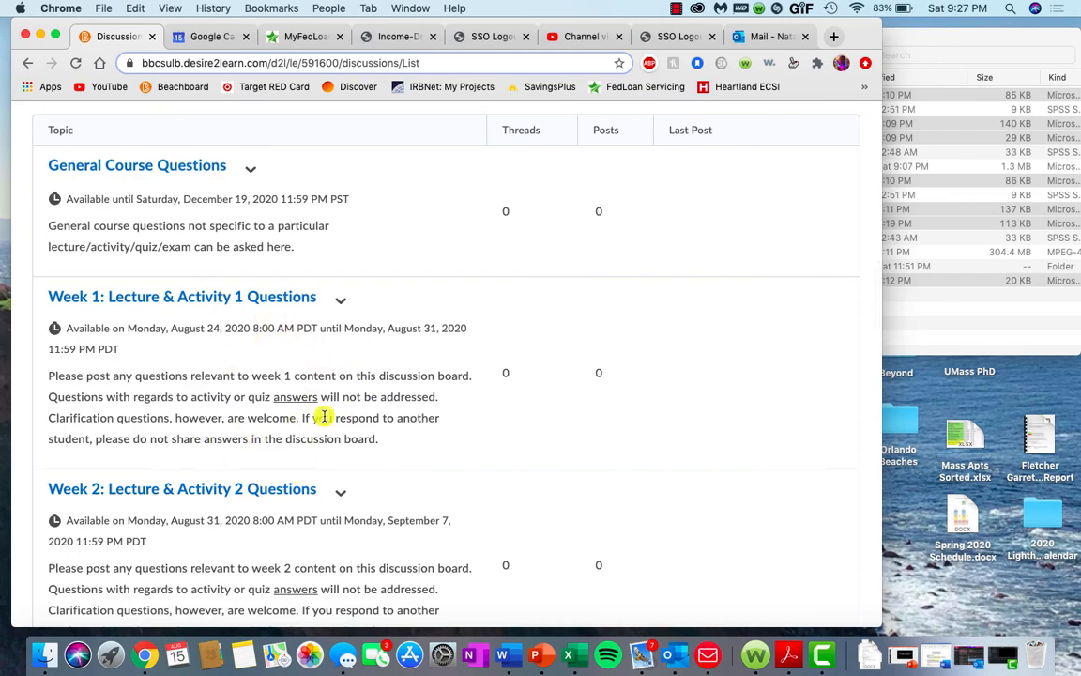
scroll(290, 361, down, 3)
scroll(290, 361, down, 9)
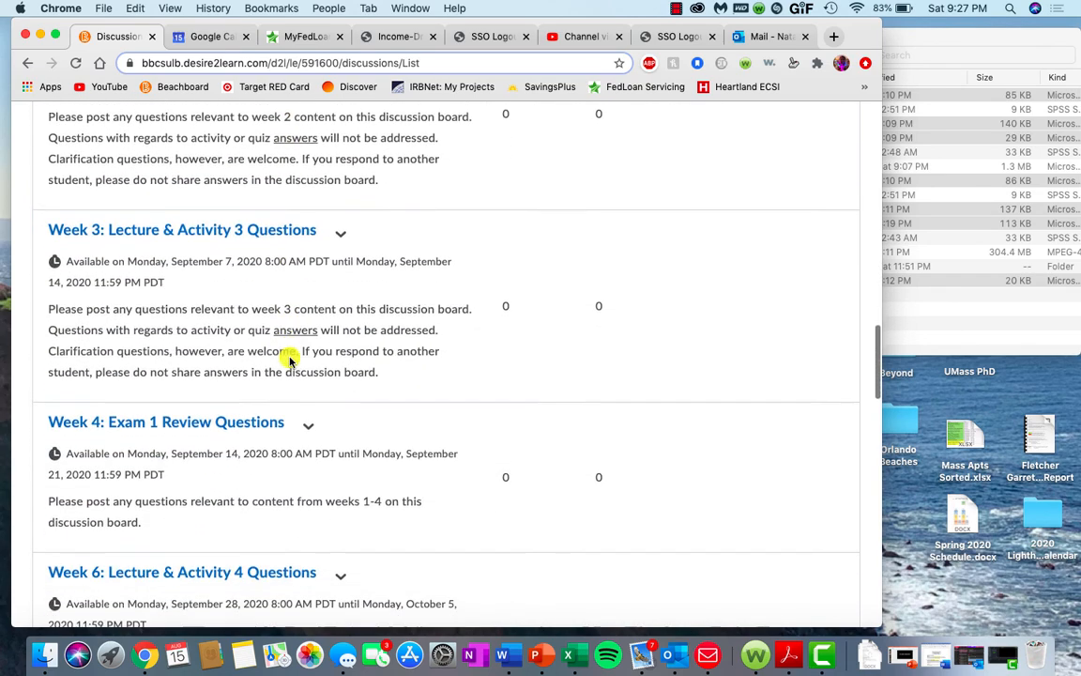
- Check the notification options on the Discussions Subscriptions page, and return to the Discussions List
scroll(290, 360, up, 20)
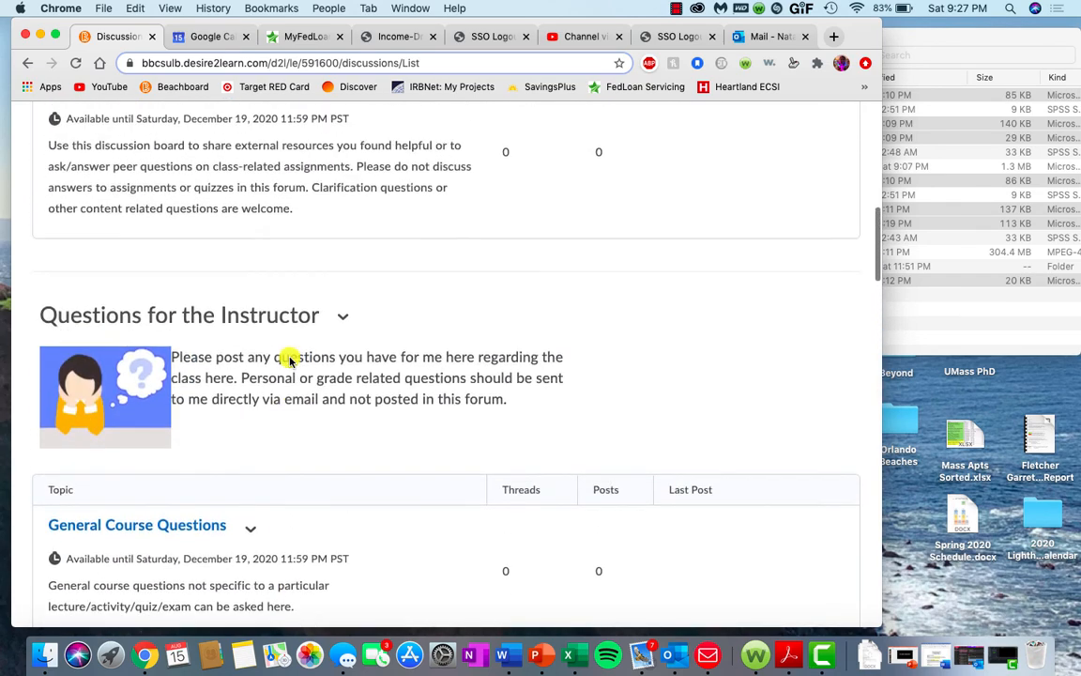
scroll(290, 360, up, 8)
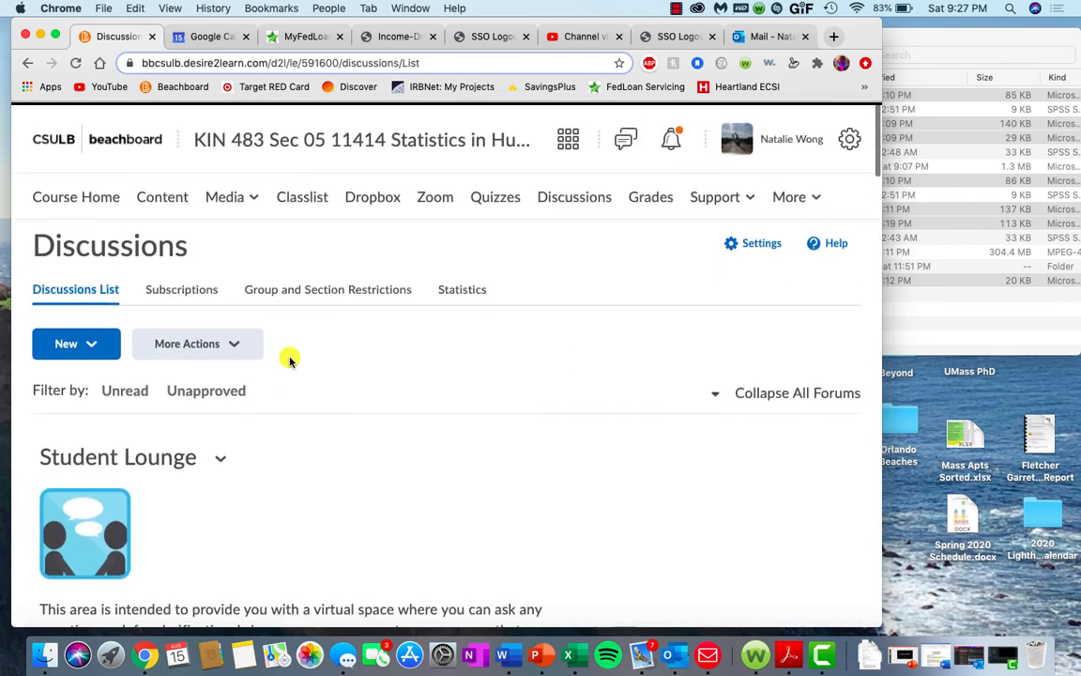
click(202, 297)
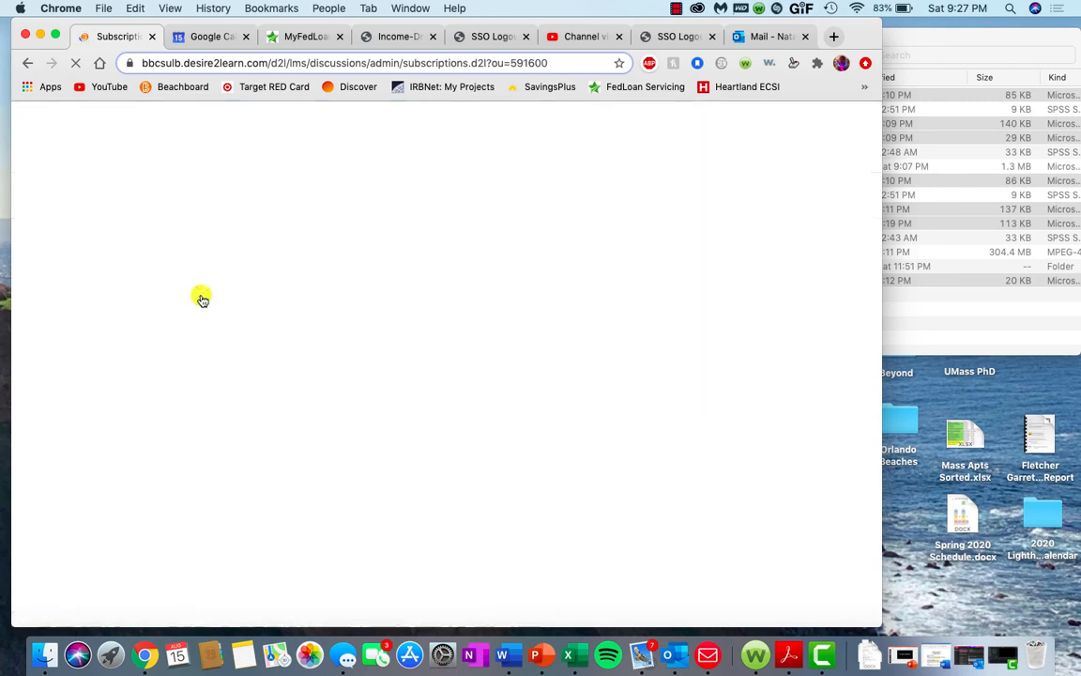
scroll(202, 450, down, 1)
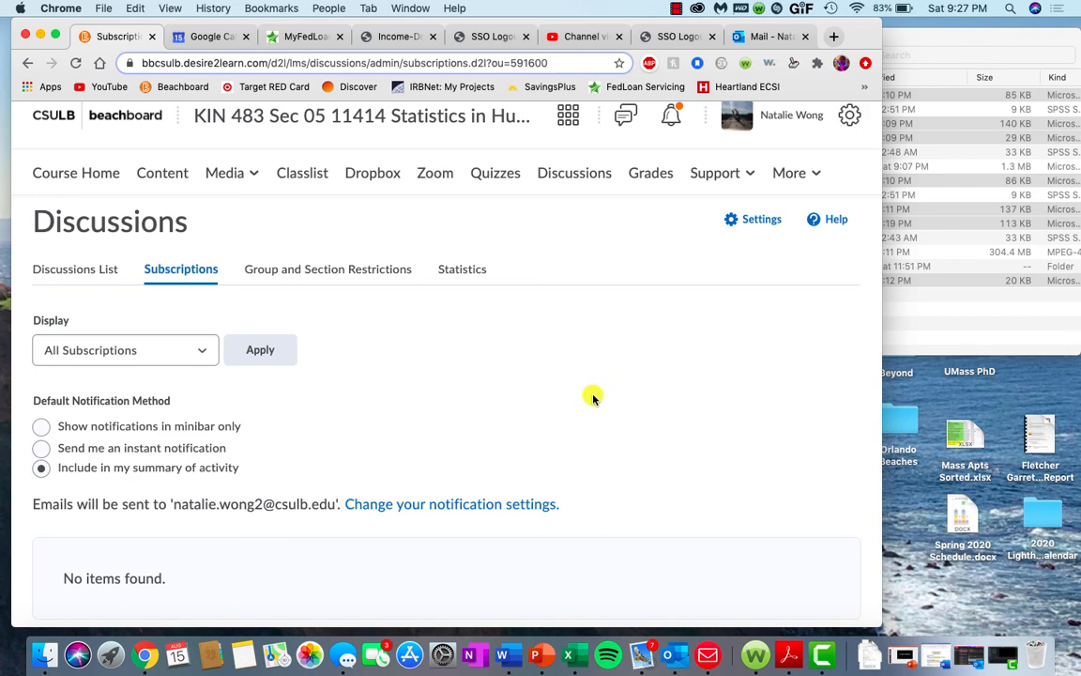
click(69, 270)
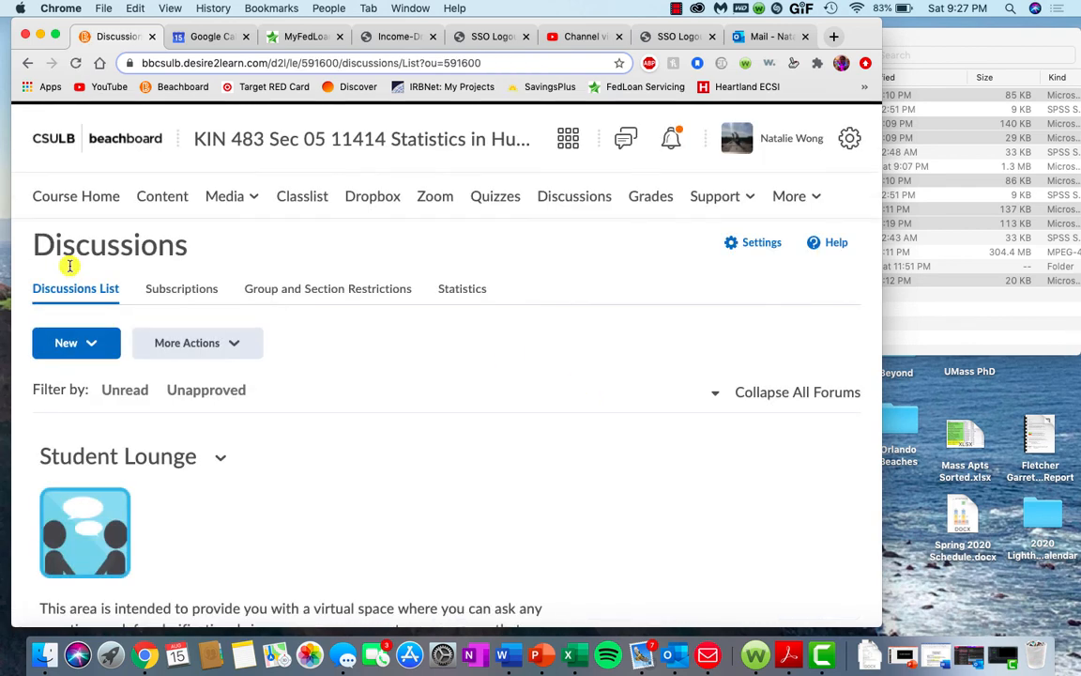
- Open the course's Grades and review the exam, quiz, activity and extra credit grade items down to the final grades
click(639, 199)
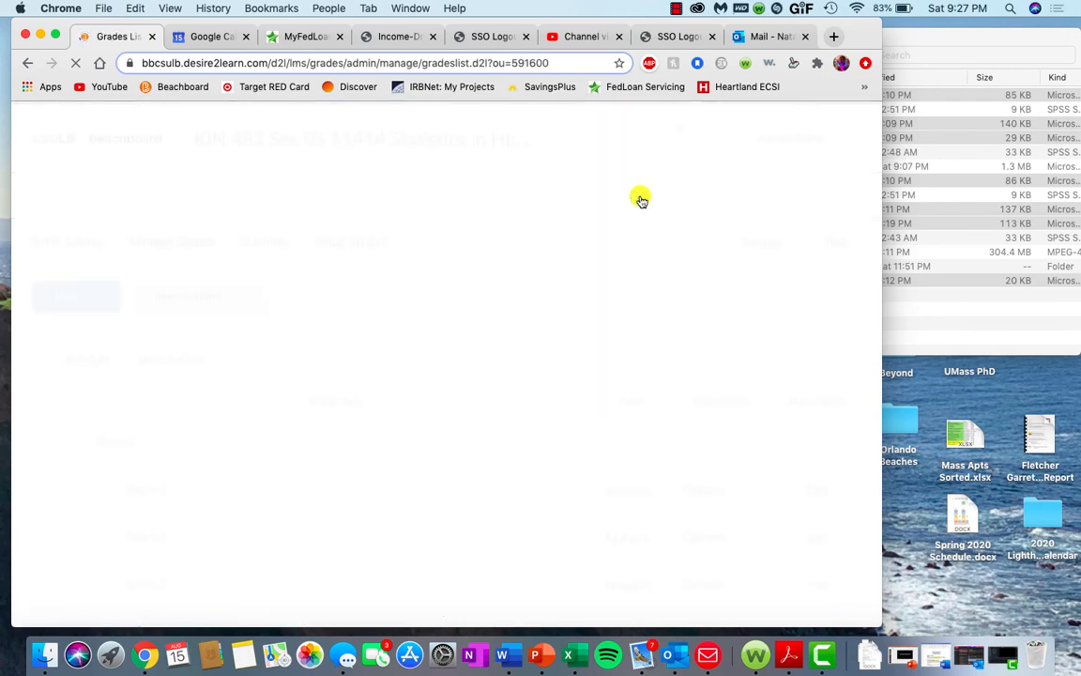
scroll(531, 303, down, 5)
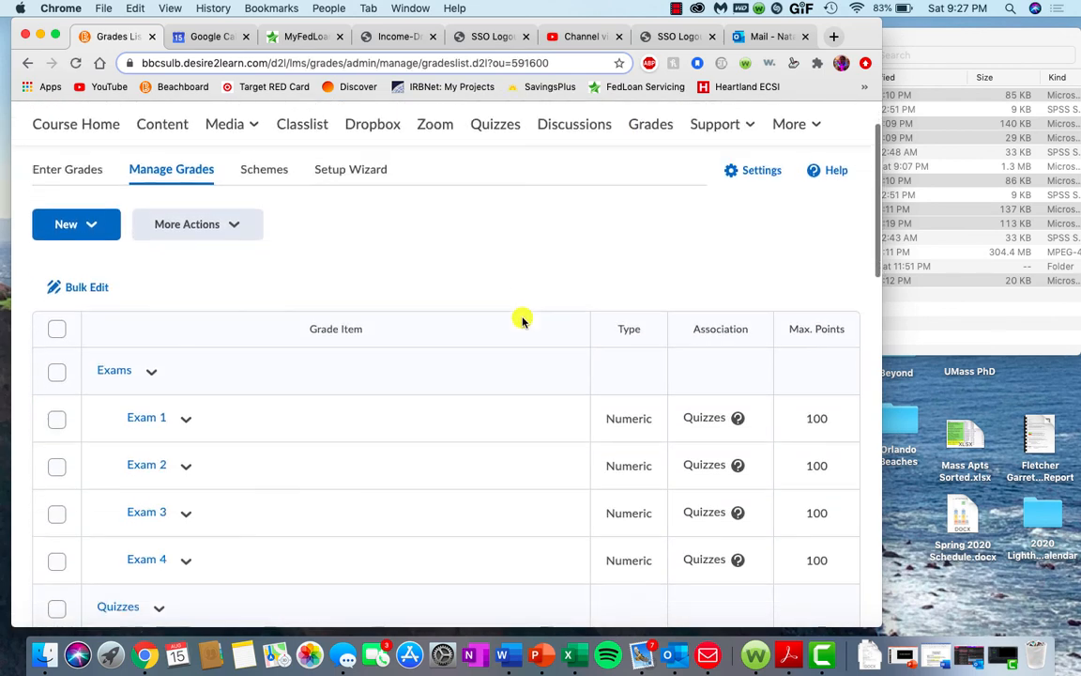
scroll(523, 321, down, 4)
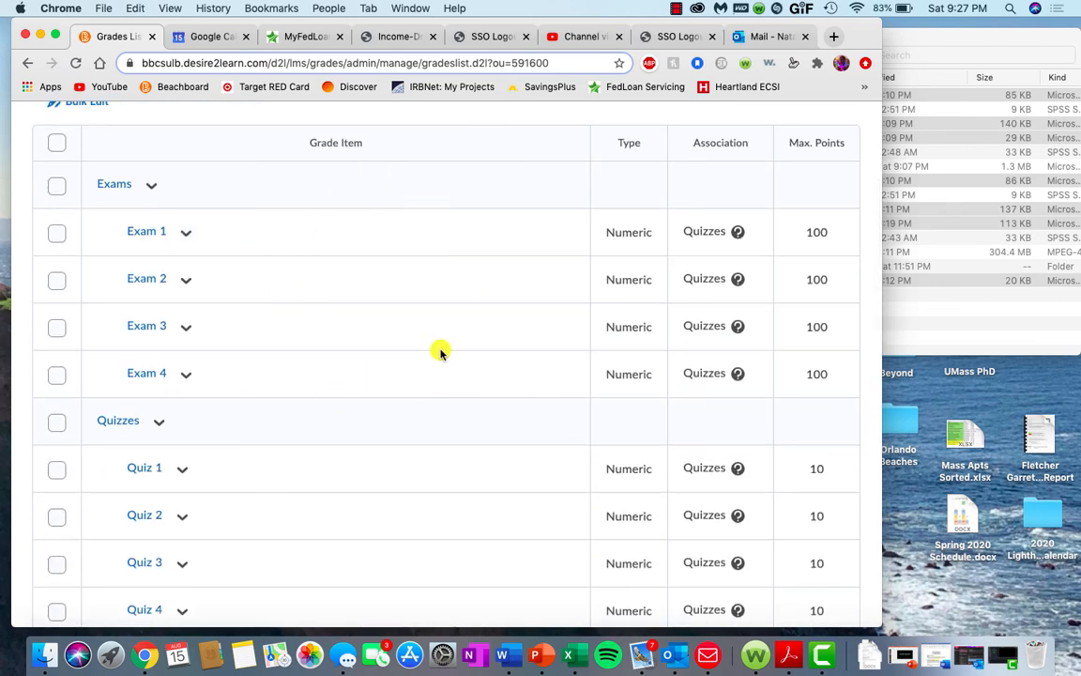
scroll(440, 352, down, 12)
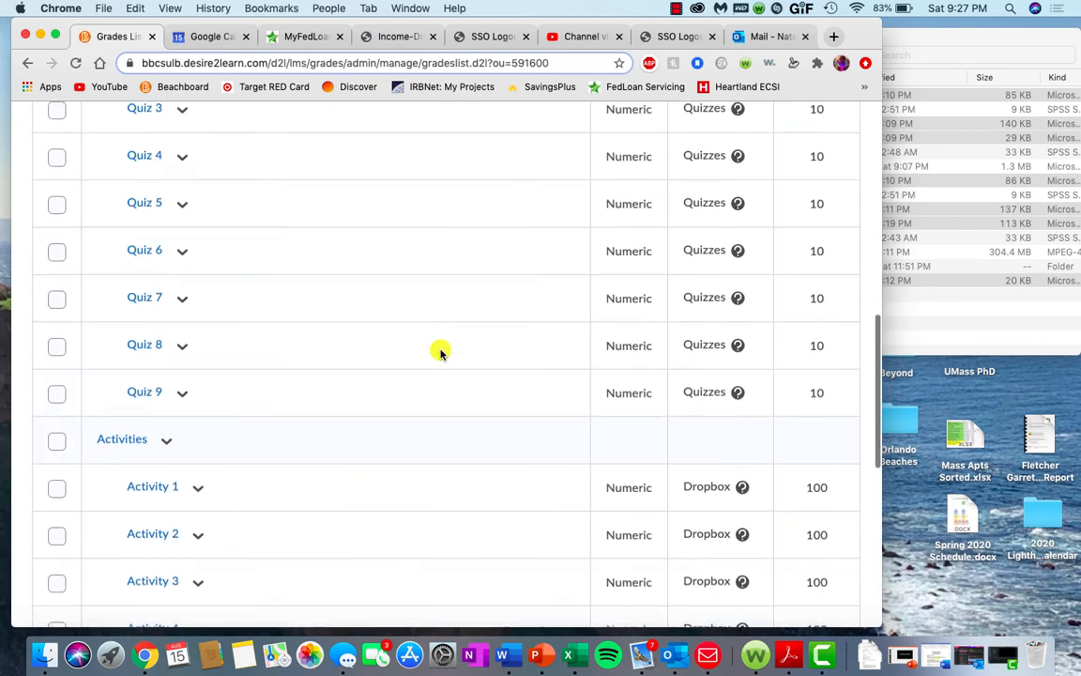
scroll(440, 352, up, 2)
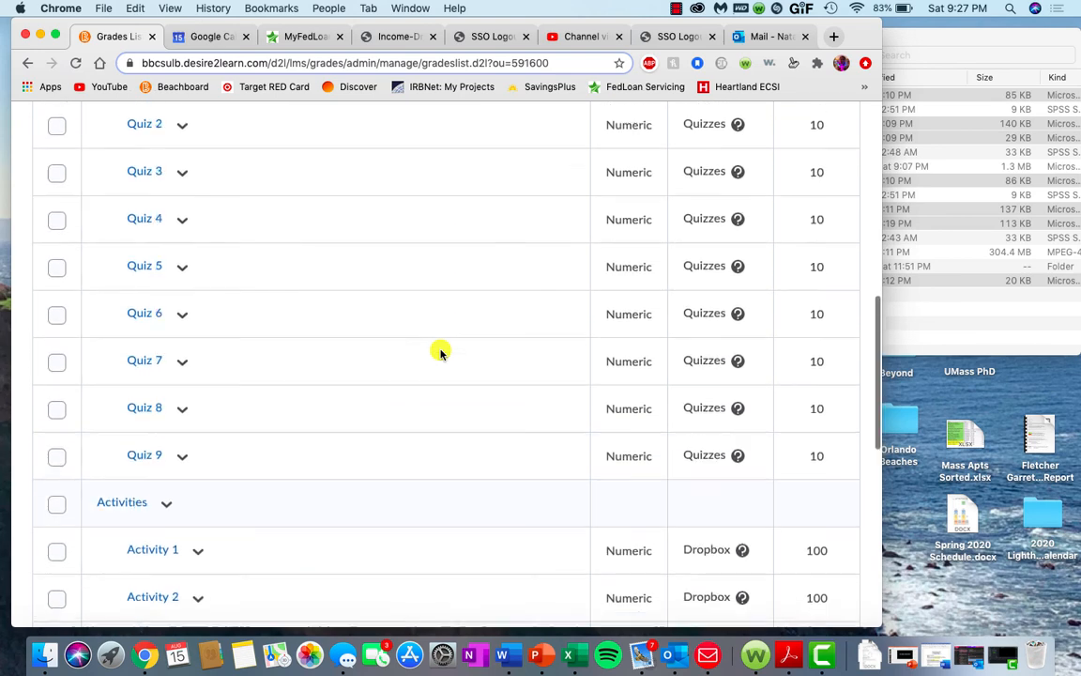
scroll(440, 352, up, 7)
scroll(440, 351, down, 19)
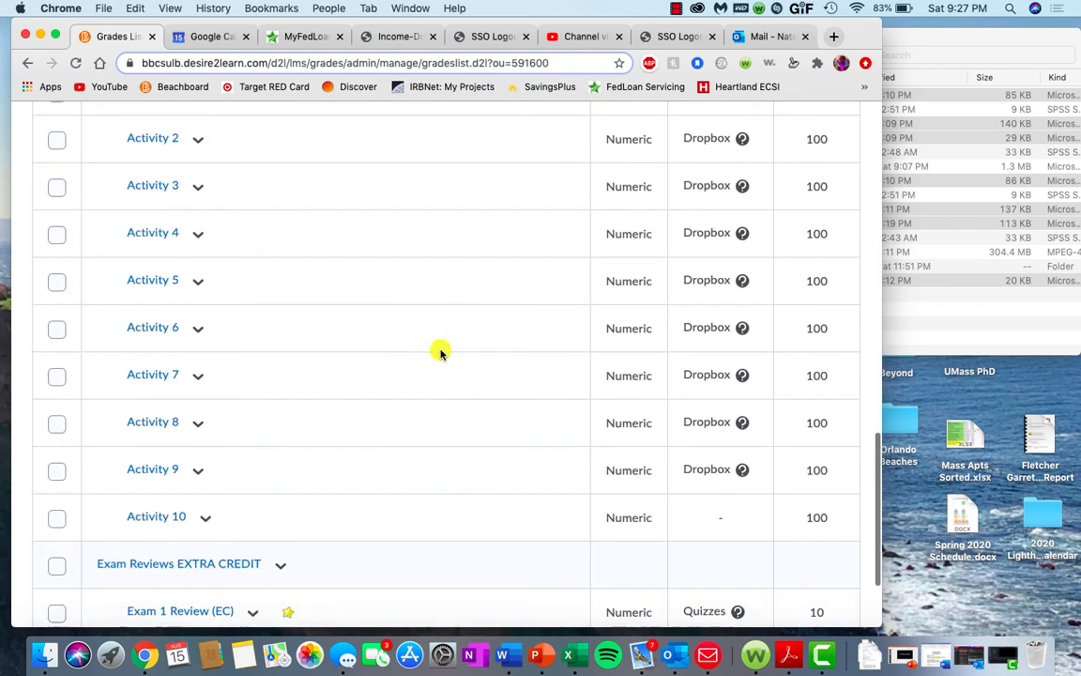
scroll(441, 352, down, 4)
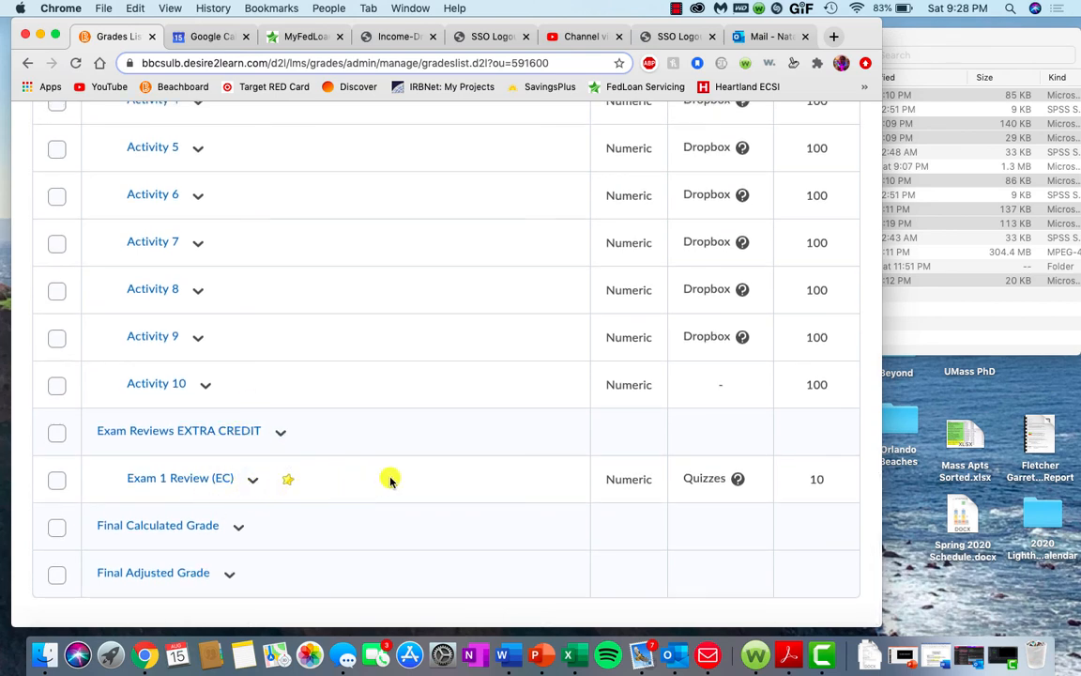
- Review the grade items in reverse, from the extra credit and activities back to the quizzes and exams
scroll(437, 482, up, 3)
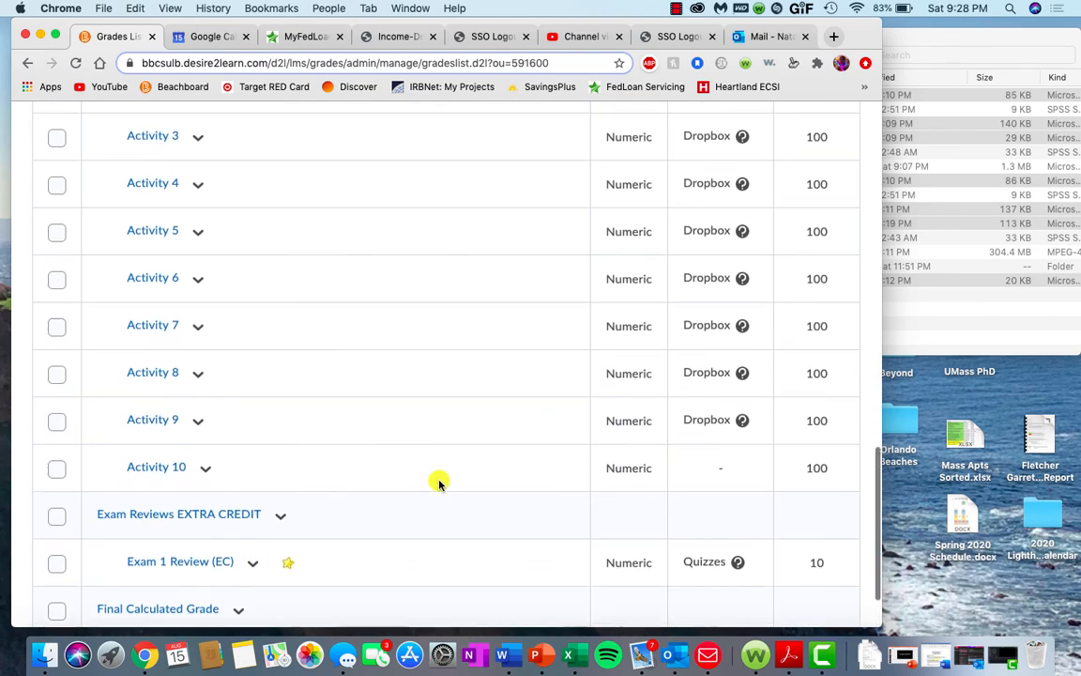
scroll(438, 482, up, 3)
scroll(439, 483, up, 8)
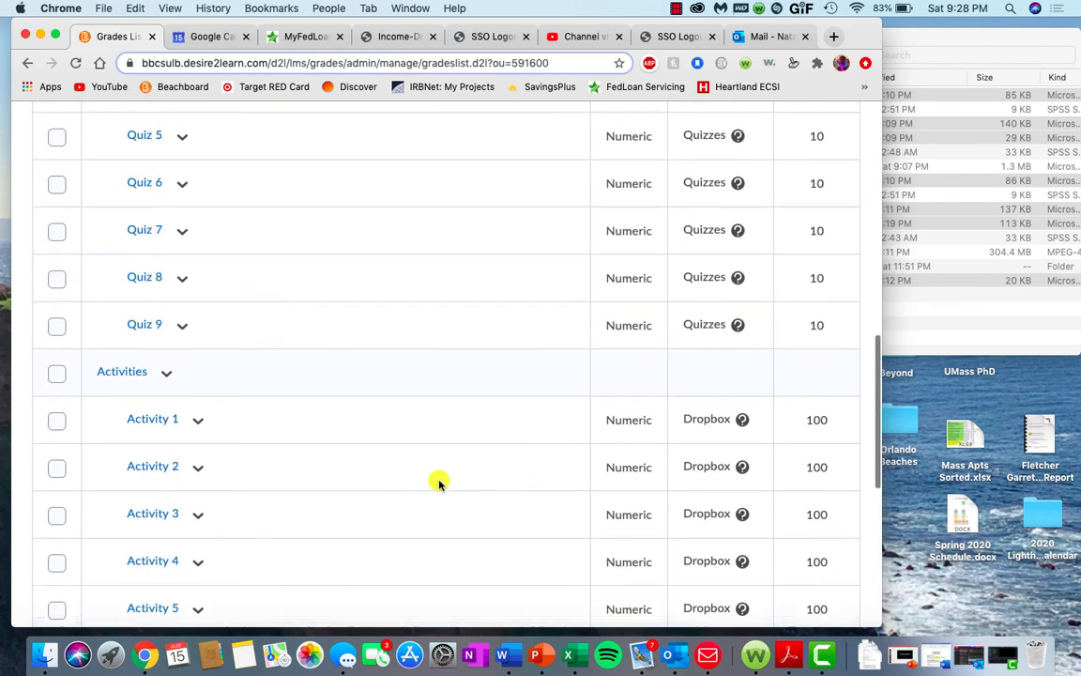
scroll(438, 482, up, 6)
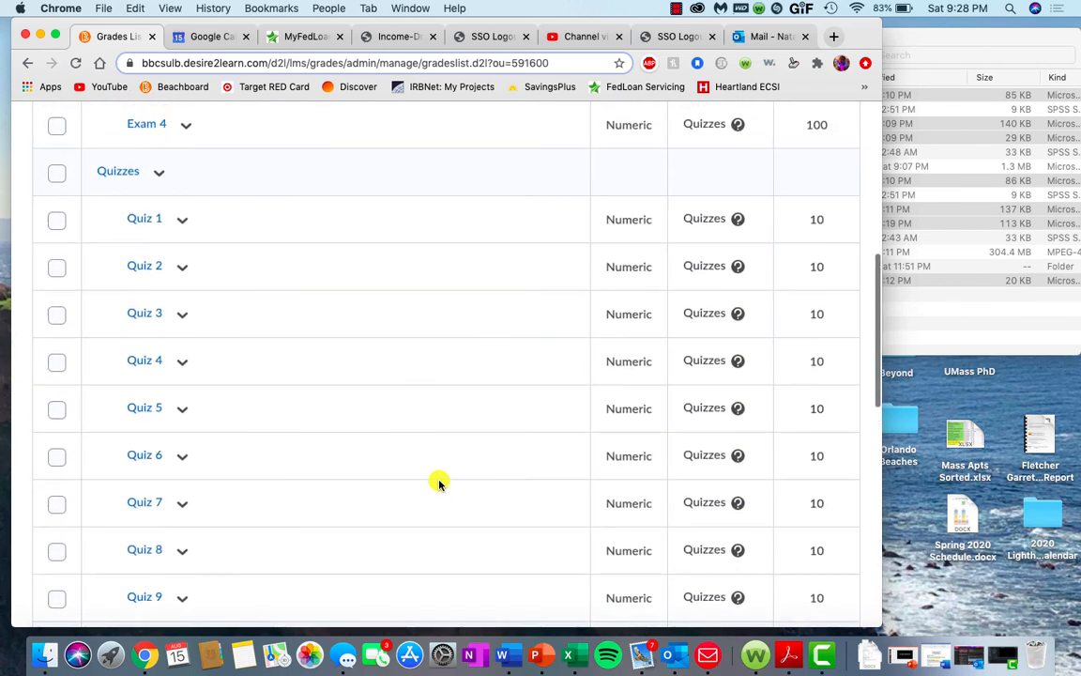
scroll(438, 483, up, 8)
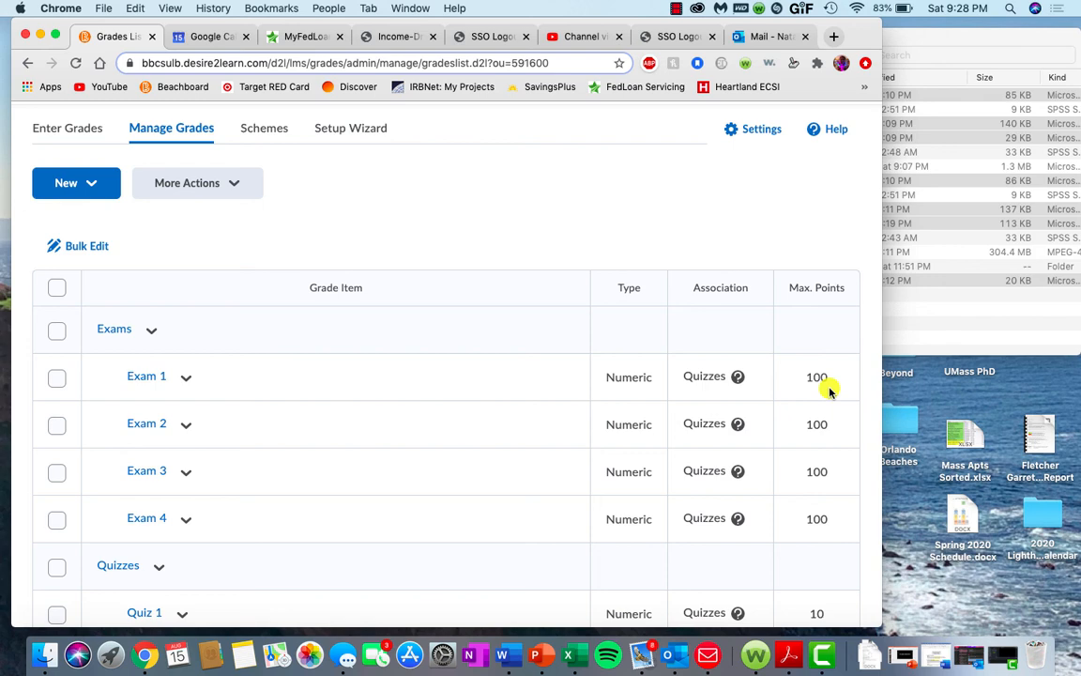
- Compare the Max. Points values across the exams, quizzes, activities and Exam 1 Review extra credit item
scroll(829, 390, down, 10)
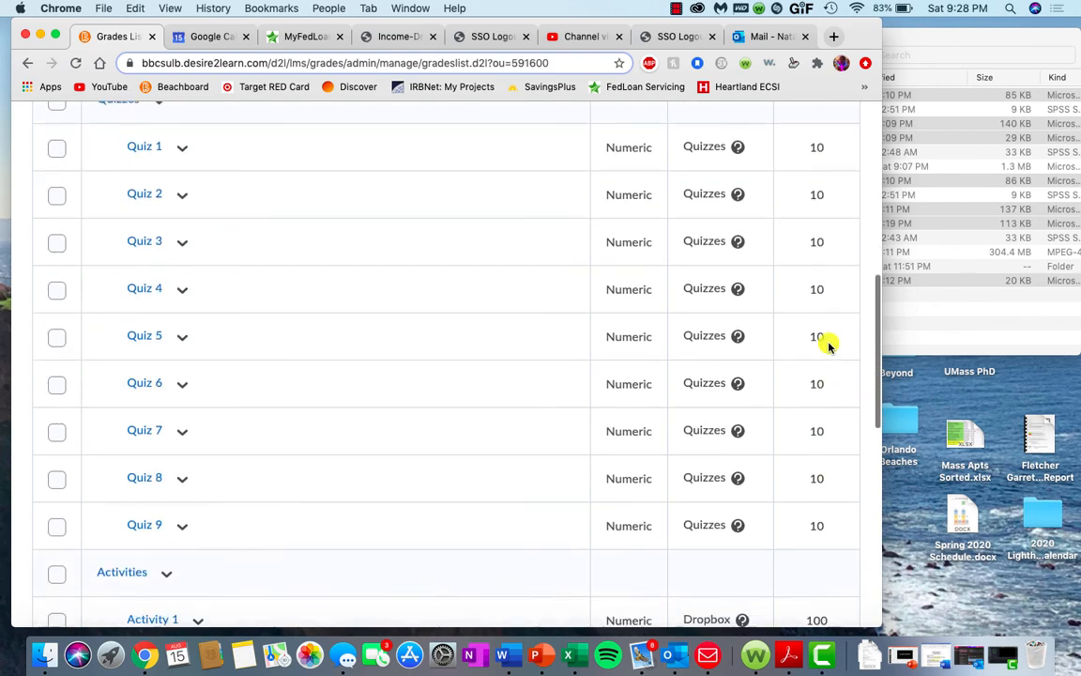
scroll(829, 345, down, 12)
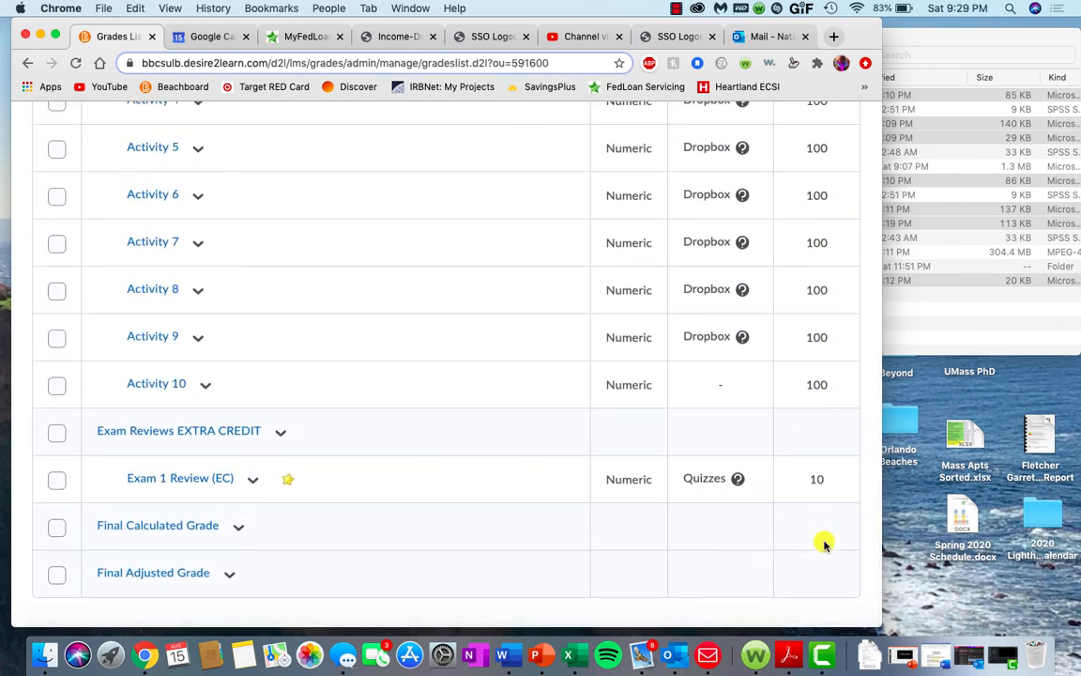
scroll(814, 509, up, 8)
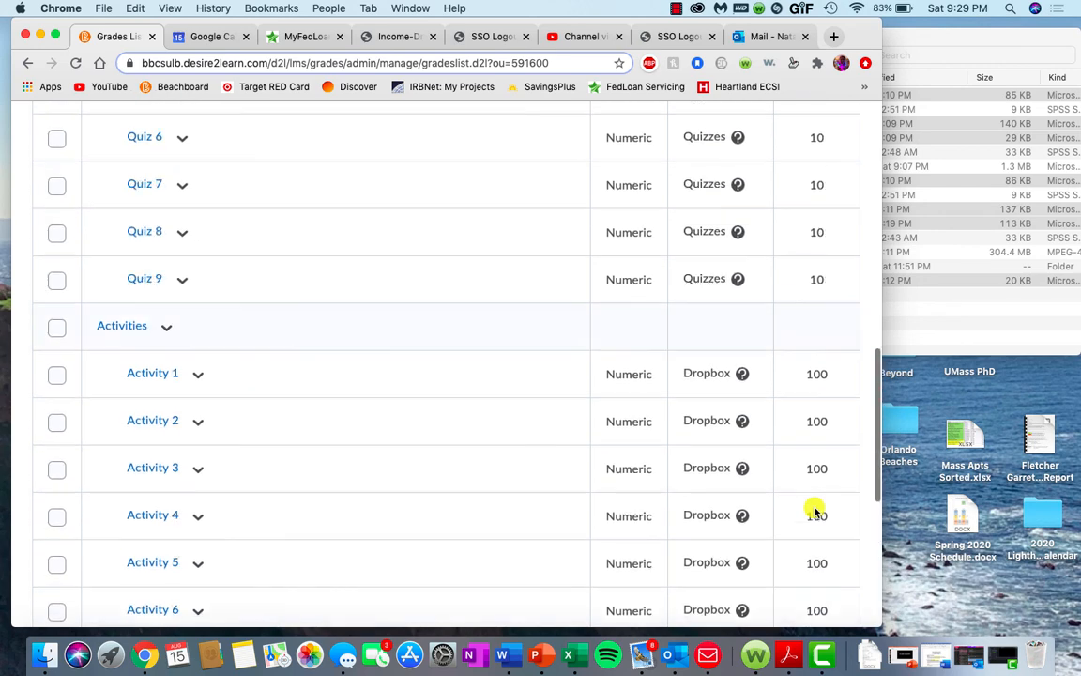
scroll(813, 510, up, 10)
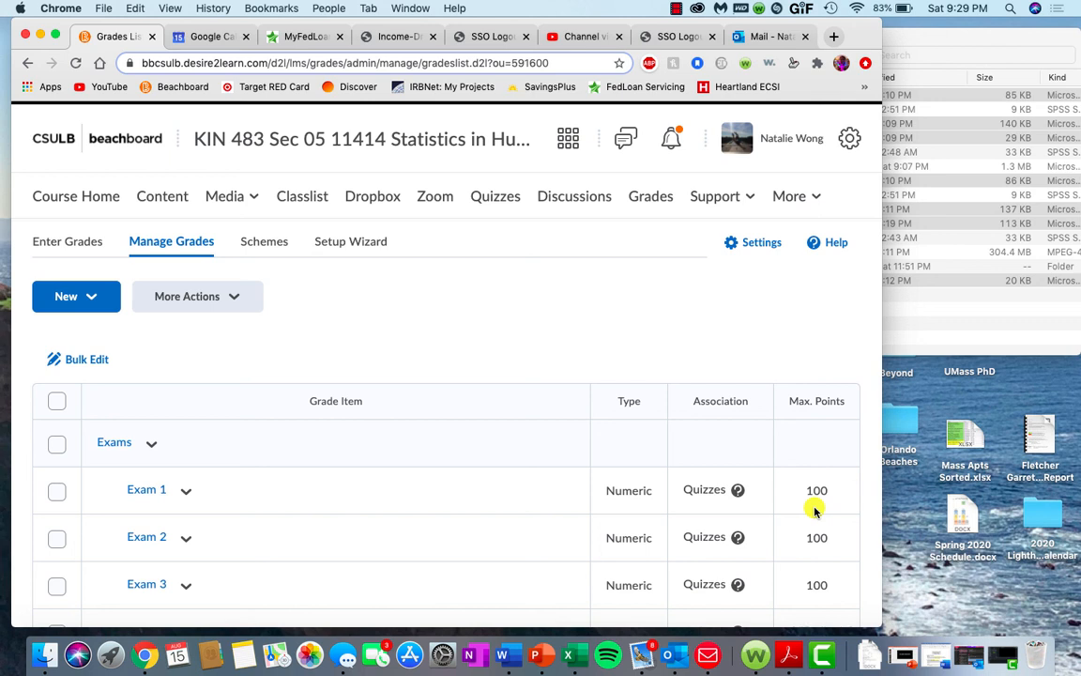
- View the course's Support links and additional Edit Course option, and return to the Course Home page
click(751, 205)
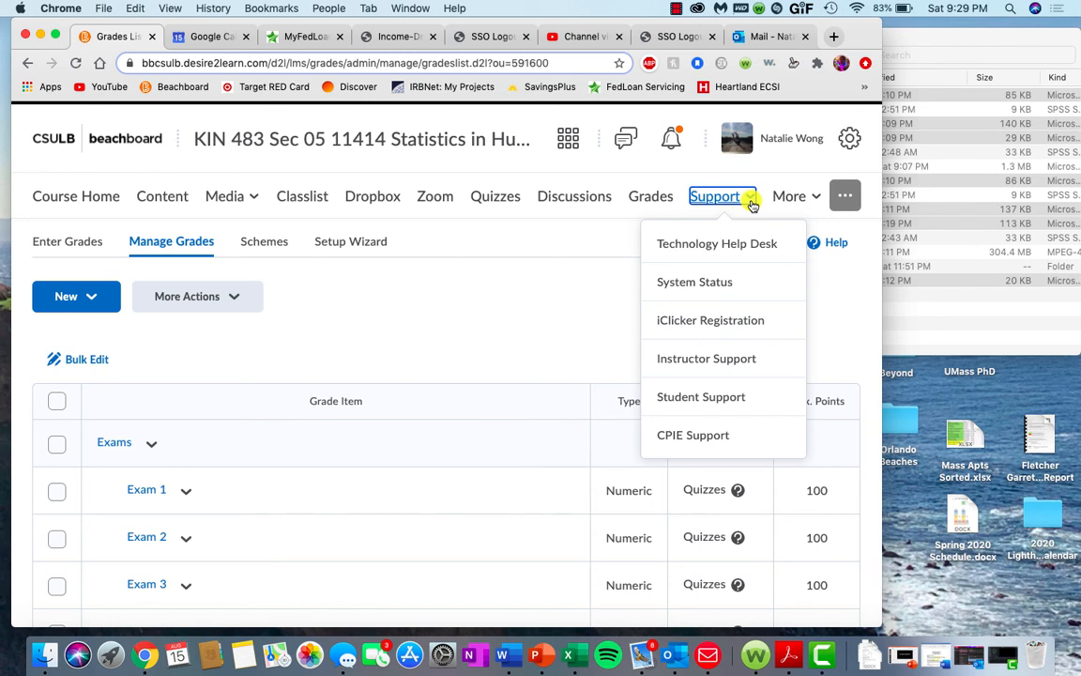
click(796, 197)
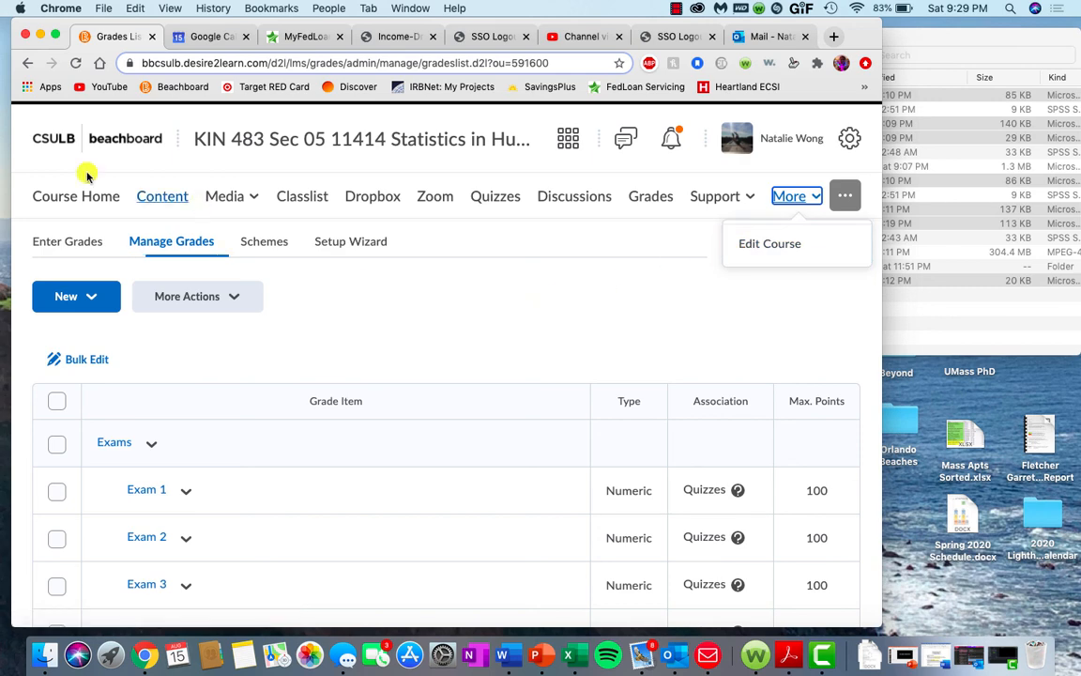
click(90, 201)
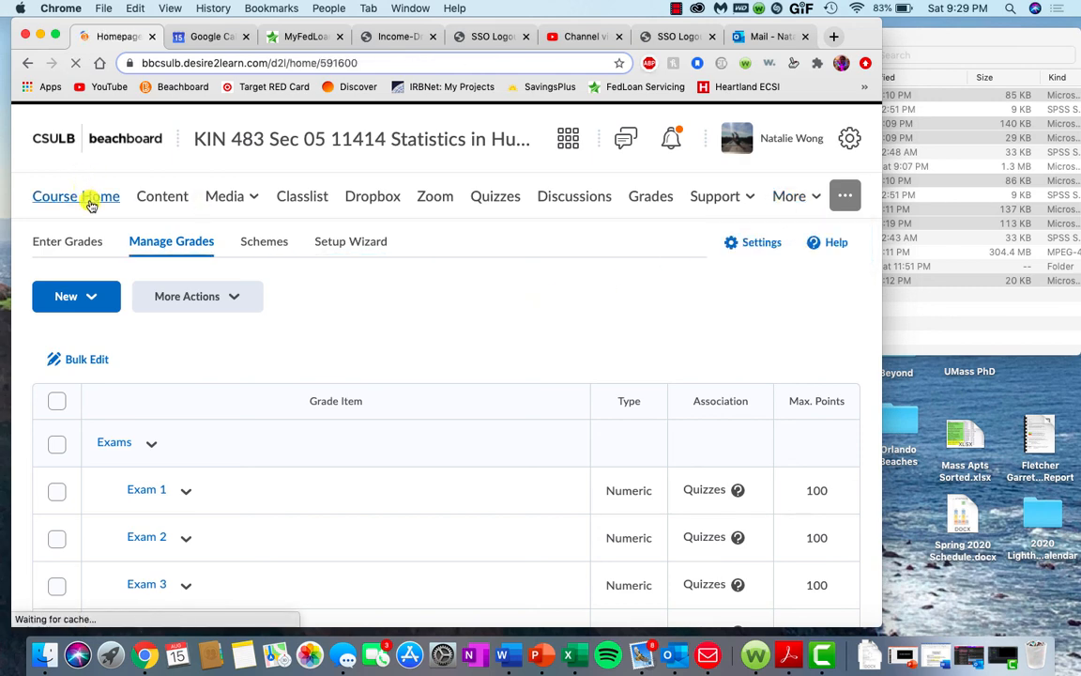